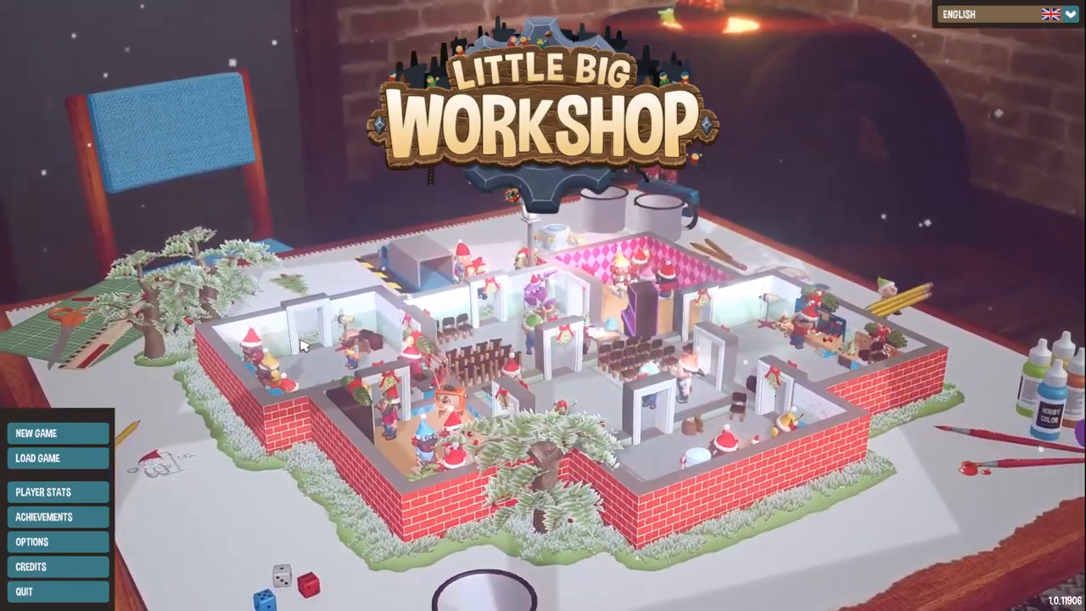
# - Start a new game with the factory named MacroWares and let it load on Day 1
pyautogui.click(75, 434)
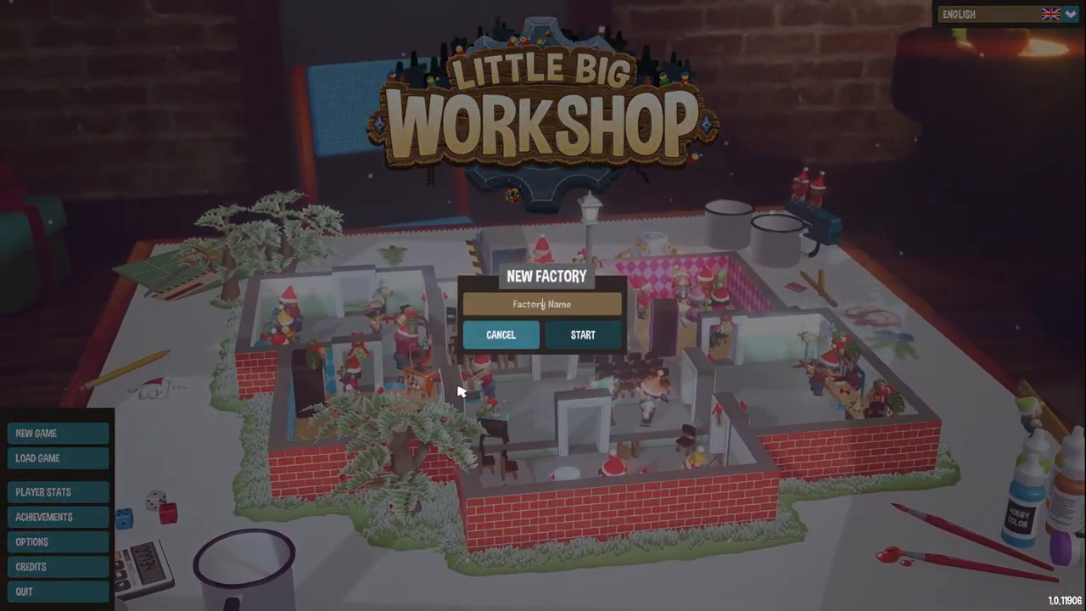
pyautogui.write('MacroWares')
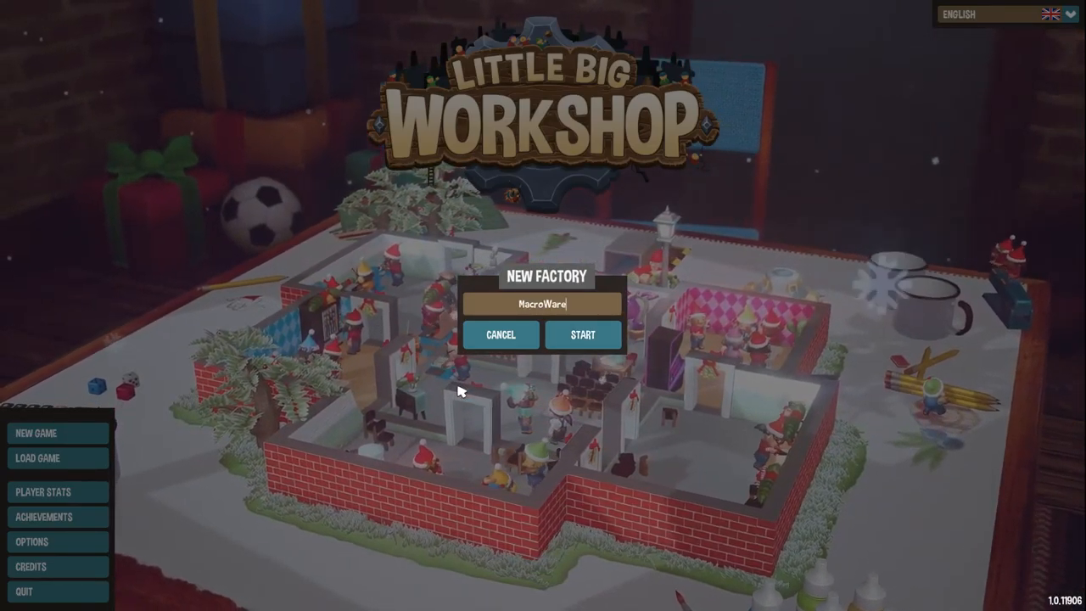
pyautogui.click(596, 336)
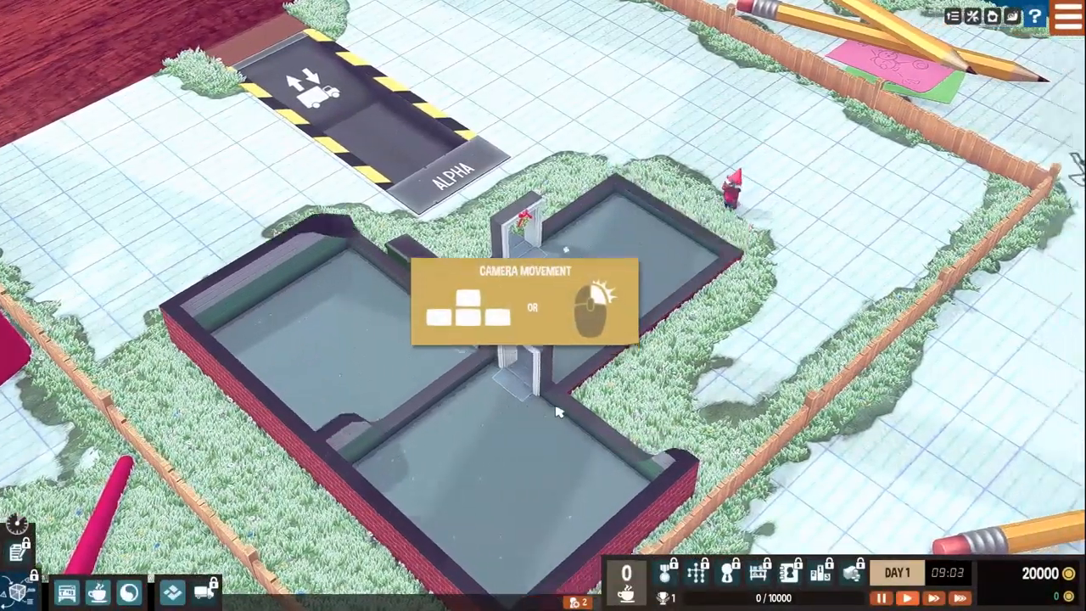
# - Frame the ringing telephone, answer it and accept the shopkeeper's offer to help each other
pyautogui.press('e')
pyautogui.press('q')
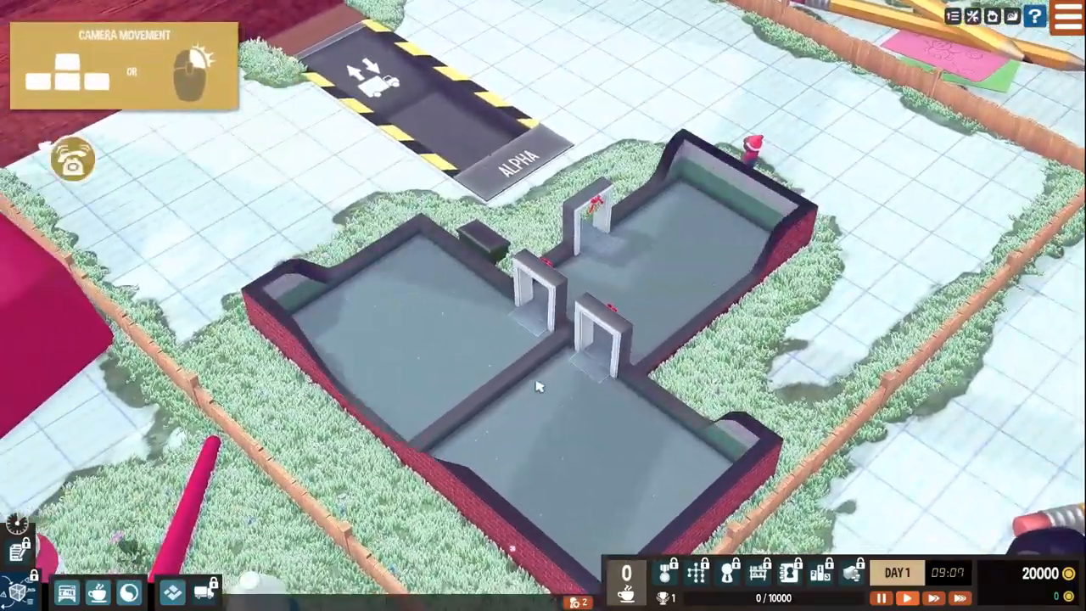
pyautogui.press('a')
pyautogui.press('a')
pyautogui.scroll(5, 486, 387)
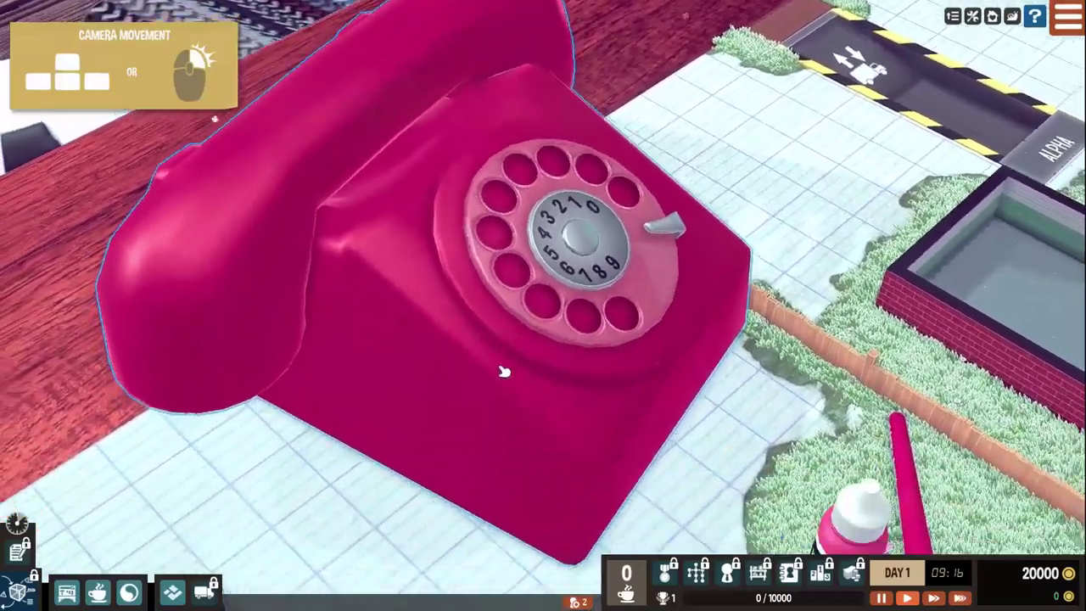
pyautogui.press('d')
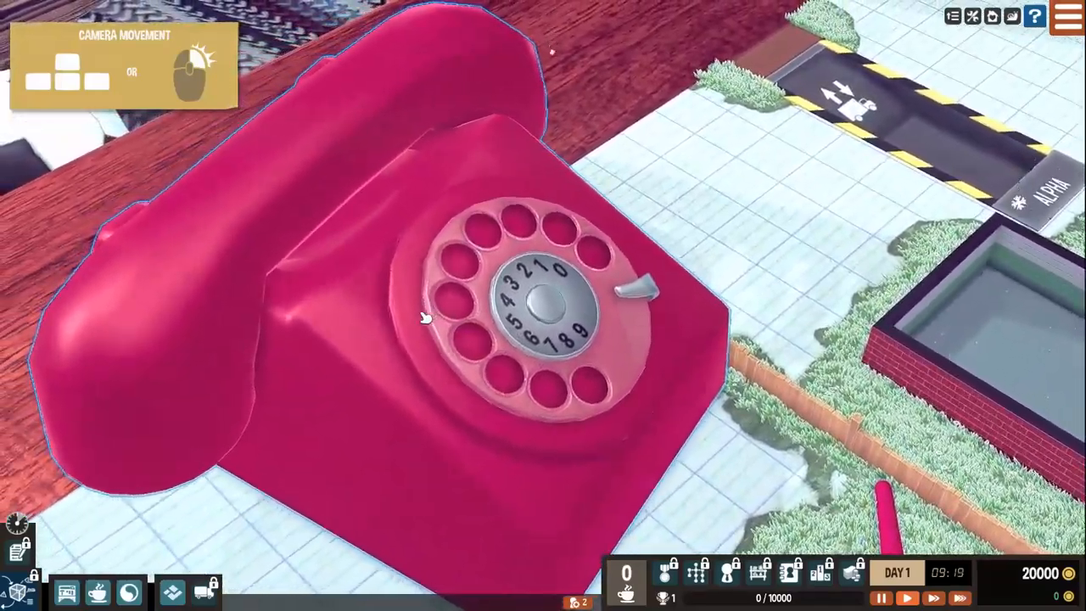
pyautogui.click(424, 312)
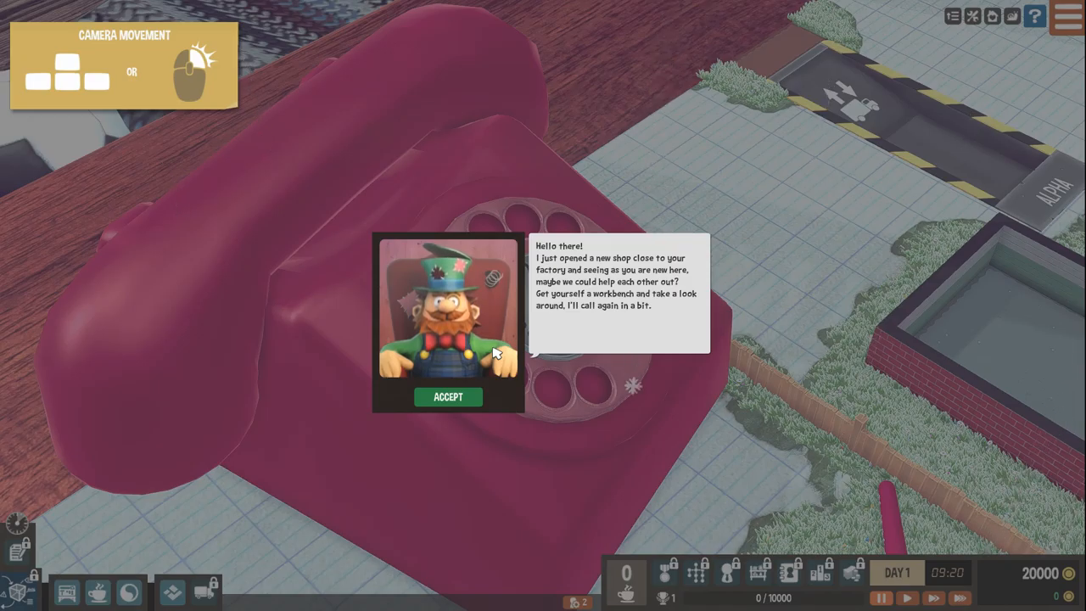
pyautogui.click(464, 400)
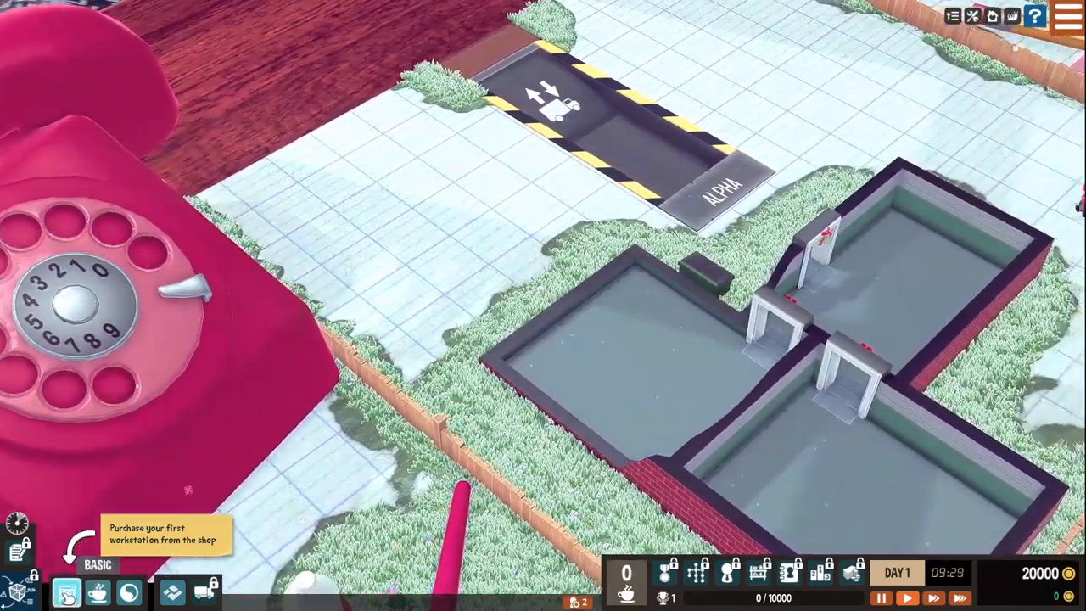
# - Buy a Woodworking Station from the Basic shop and place it rotated along the left room's upper wall
pyautogui.click(66, 593)
pyautogui.moveTo(108, 447)
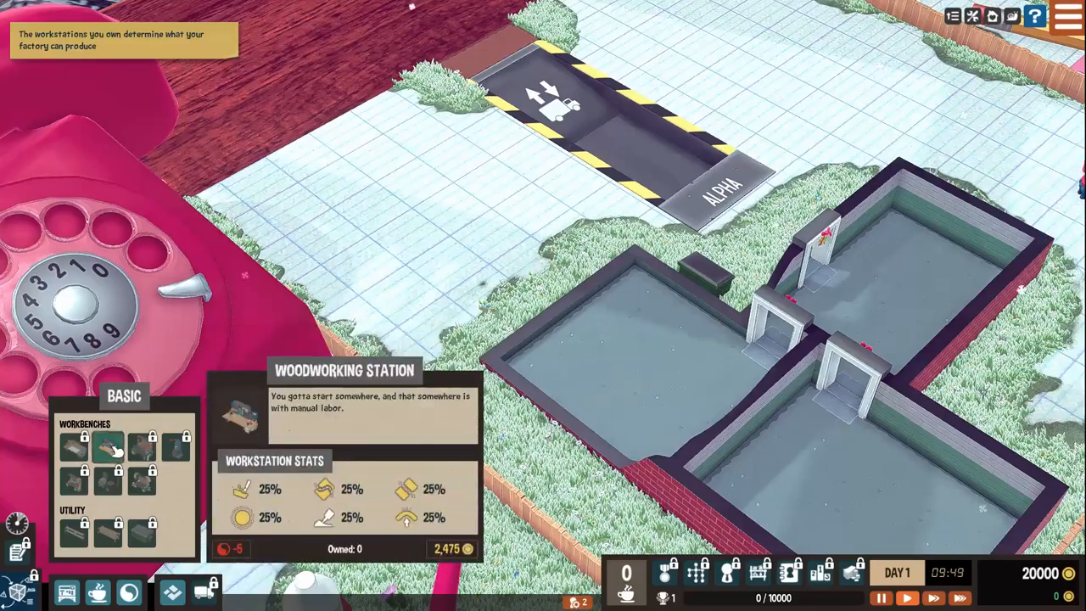
pyautogui.click(111, 450)
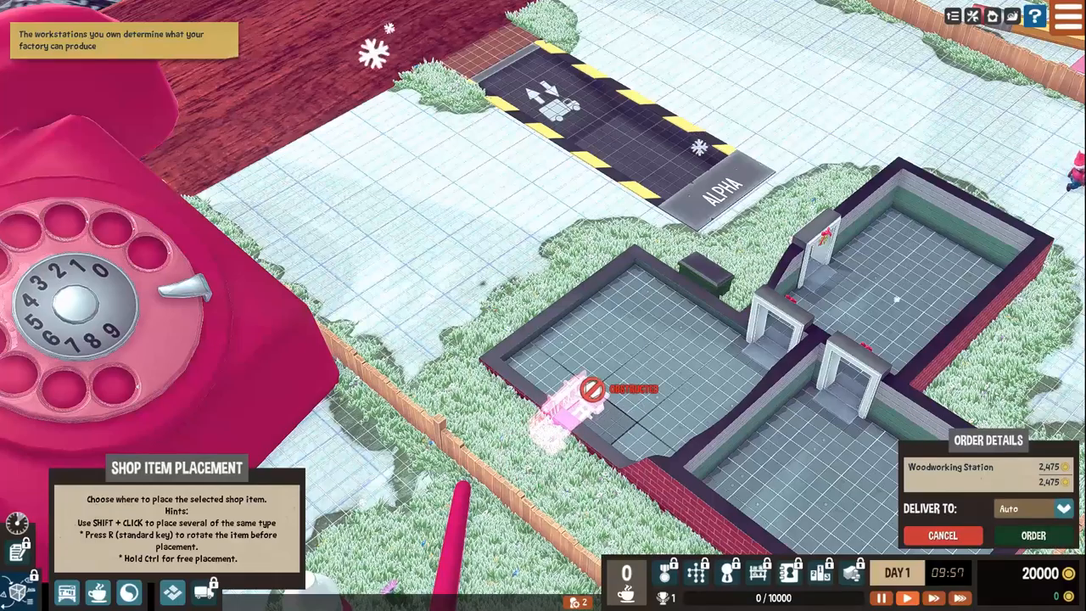
pyautogui.press('d')
pyautogui.press('d')
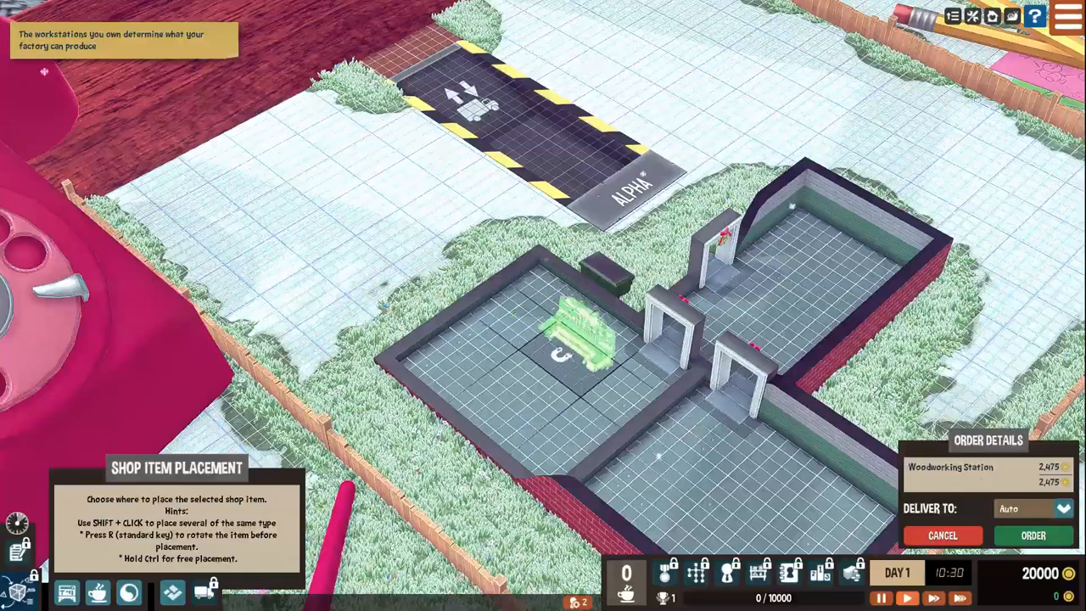
pyautogui.press('s')
pyautogui.press('d')
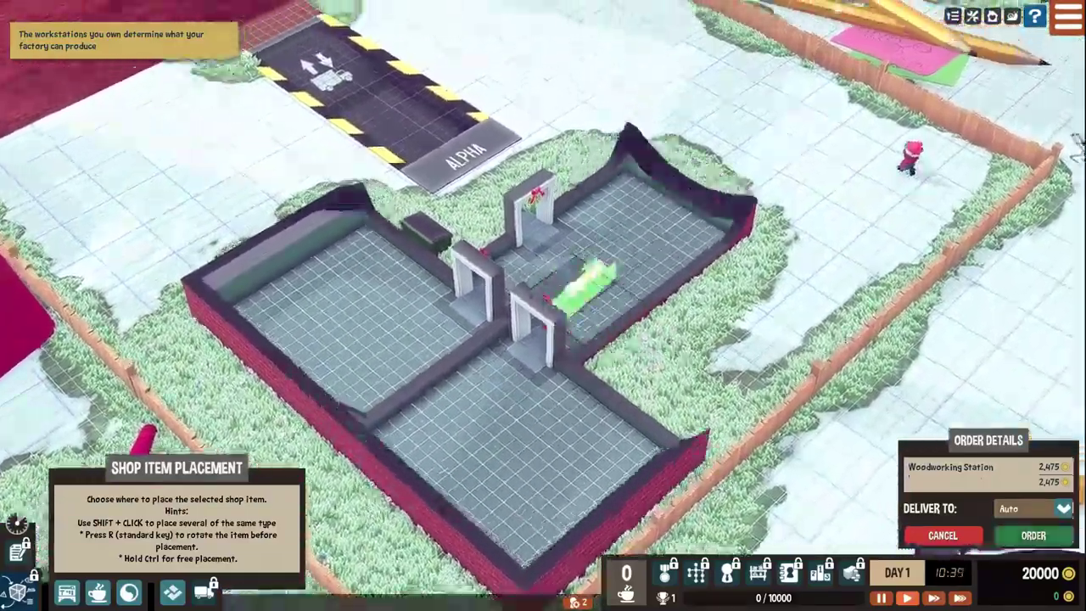
pyautogui.press('w')
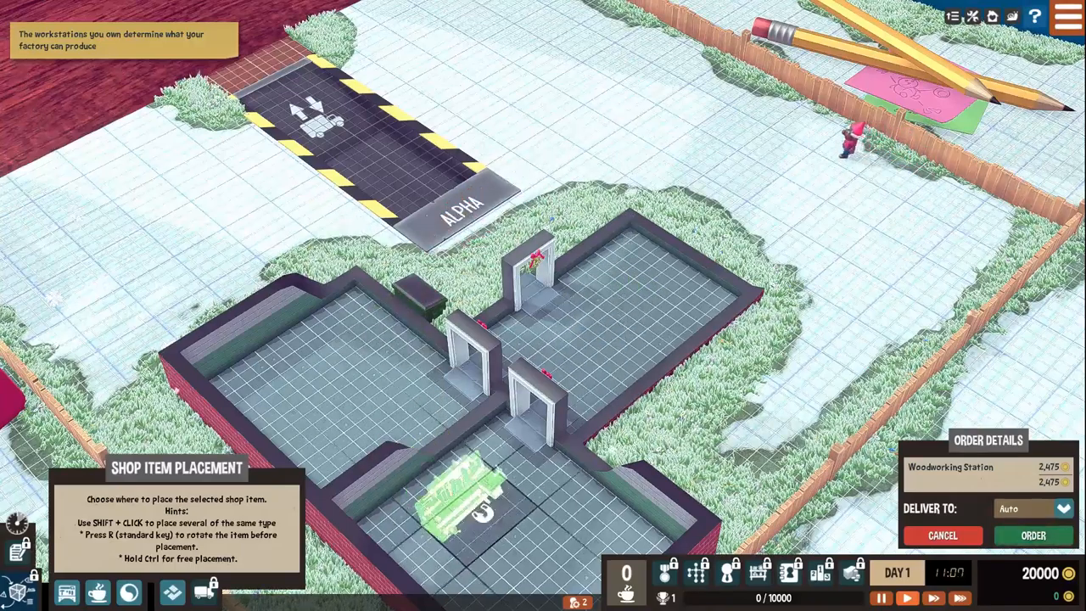
pyautogui.press('r')
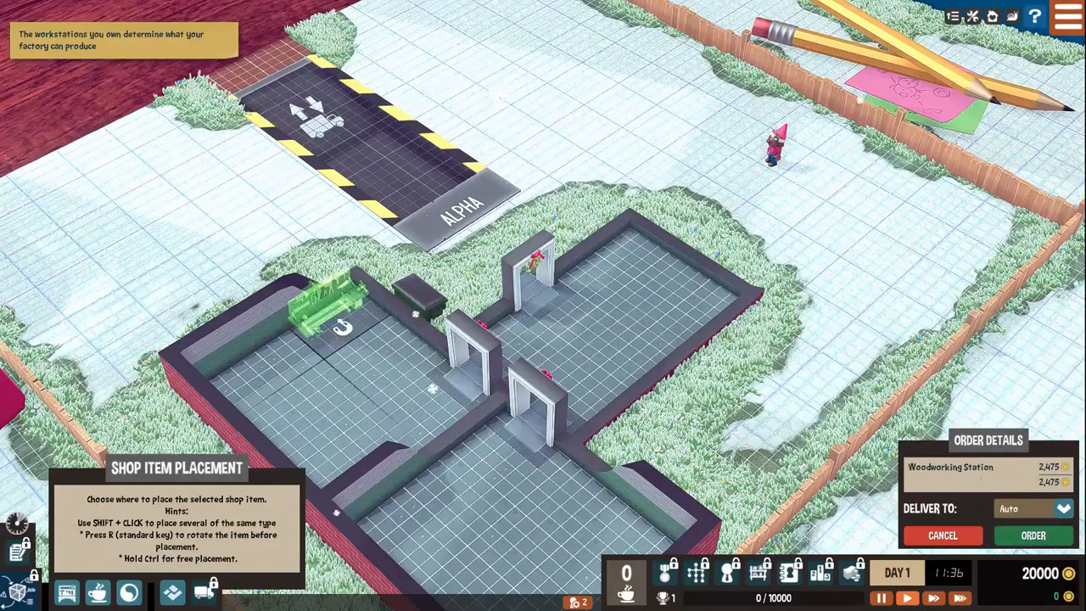
pyautogui.click(420, 358)
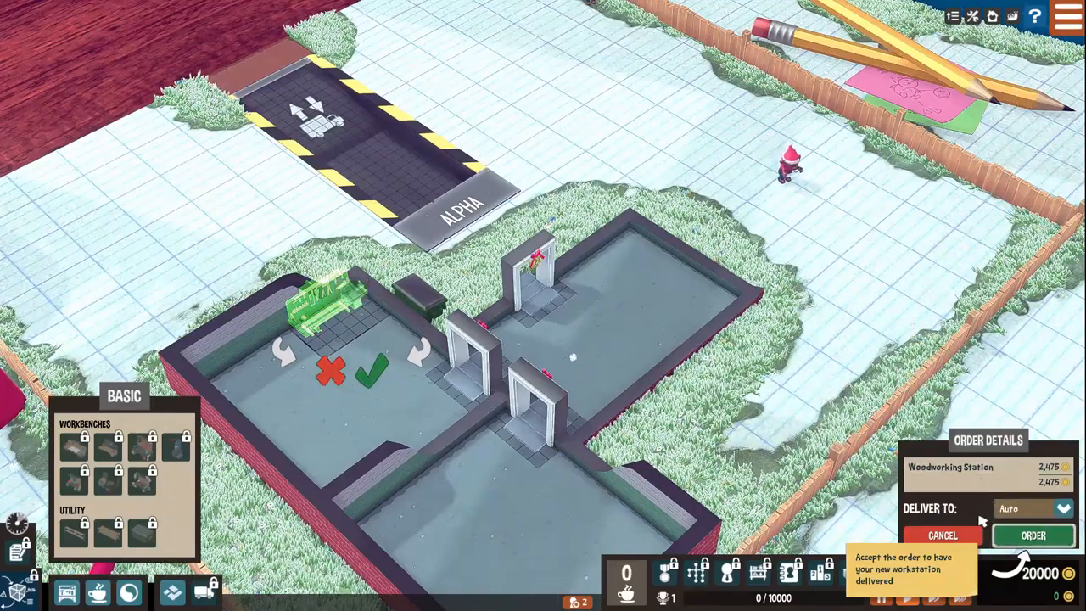
# - Confirm the Woodworking Station order and watch the worker carry and assemble it in the left room
pyautogui.click(1033, 535)
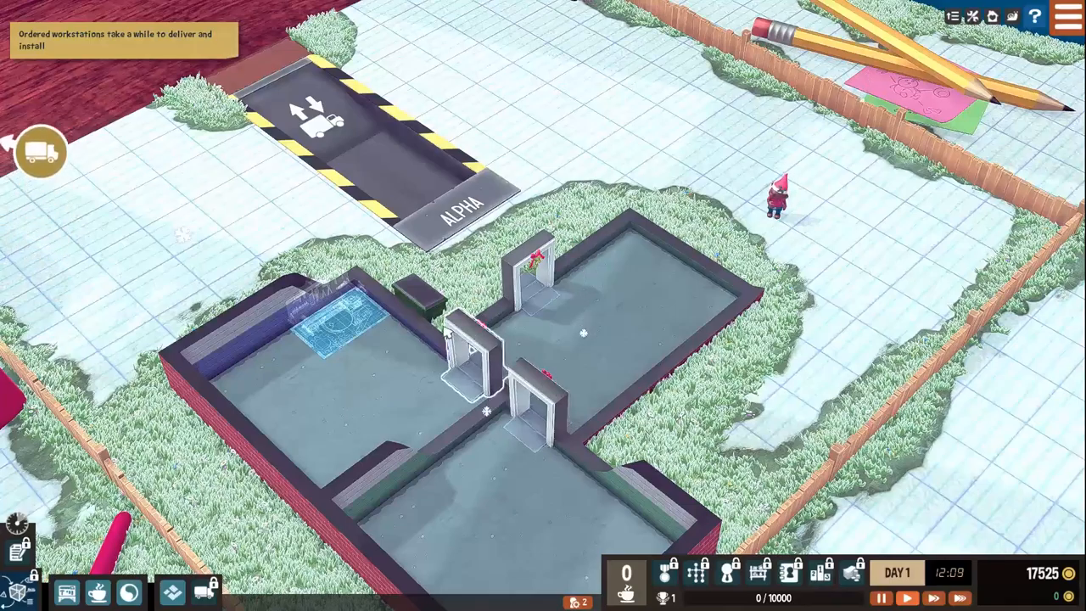
pyautogui.scroll(2, 310, 337)
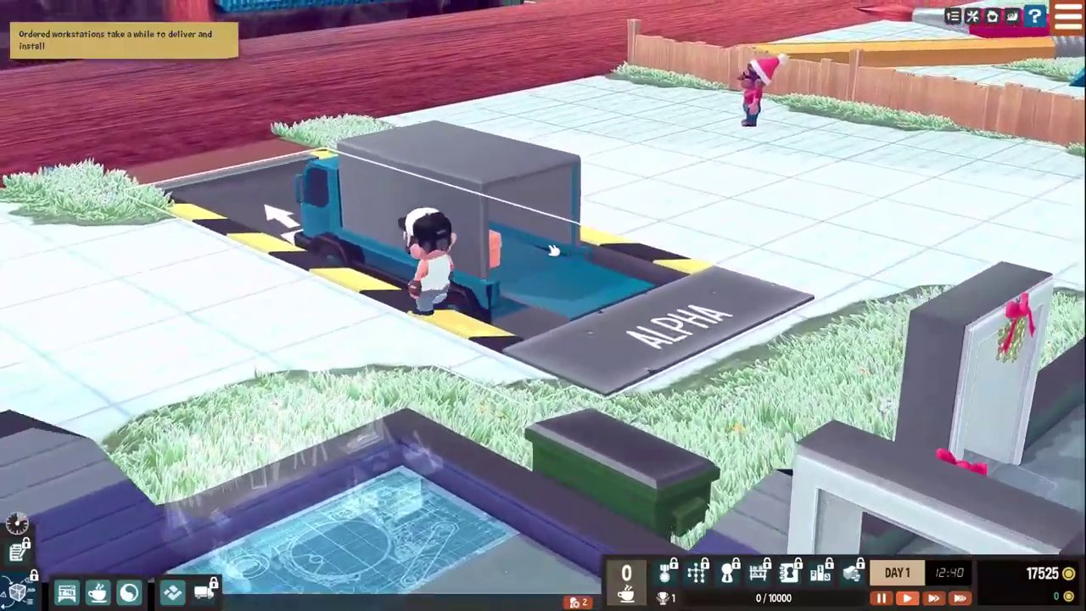
pyautogui.scroll(2, 553, 250)
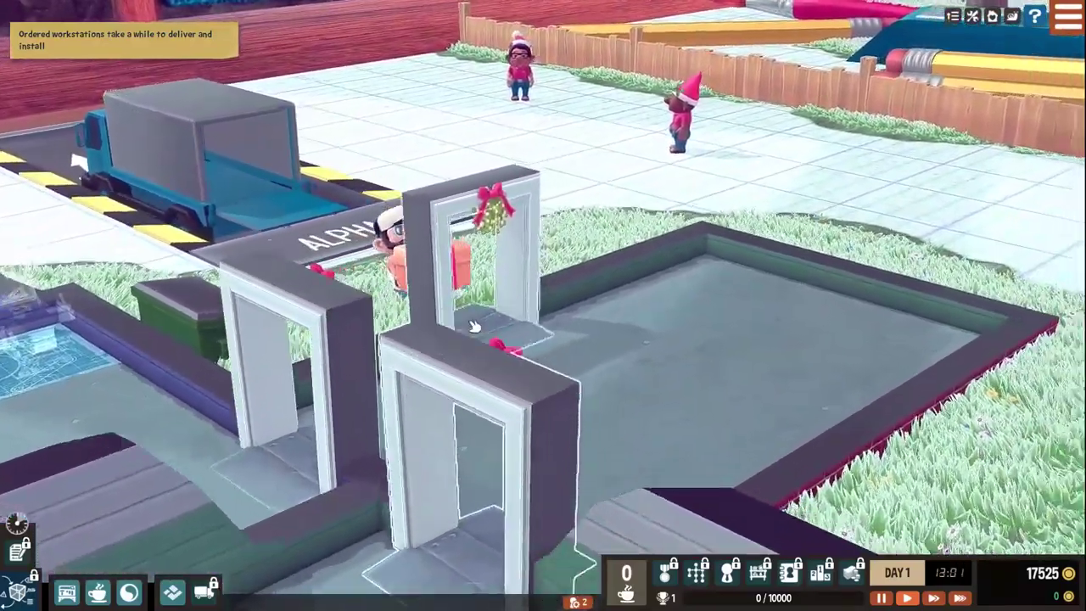
pyautogui.scroll(2, 473, 327)
pyautogui.scroll(-2, 465, 319)
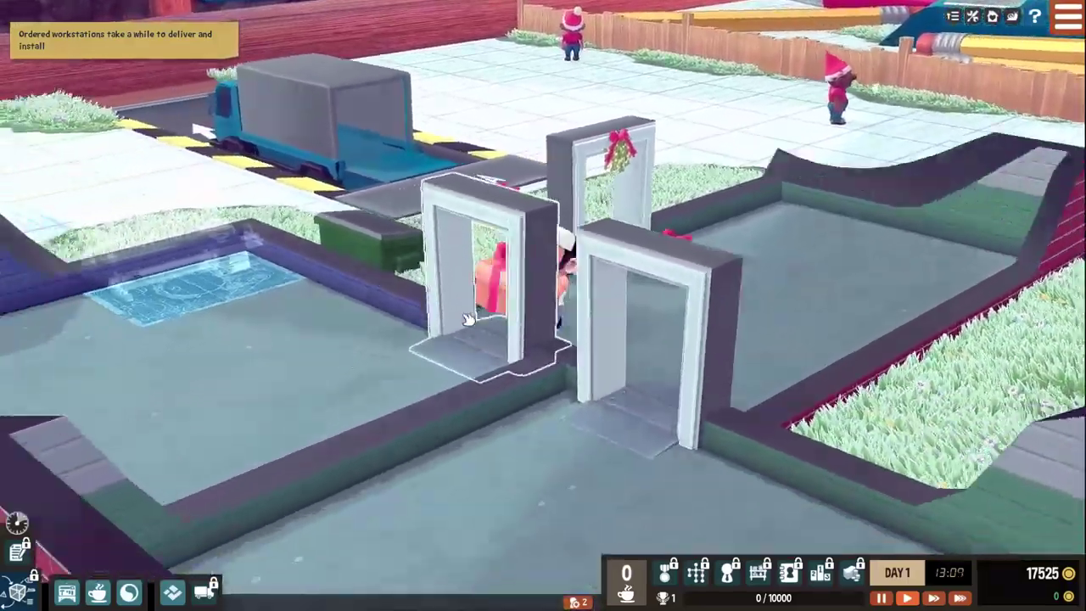
pyautogui.click(466, 319)
pyautogui.press('a')
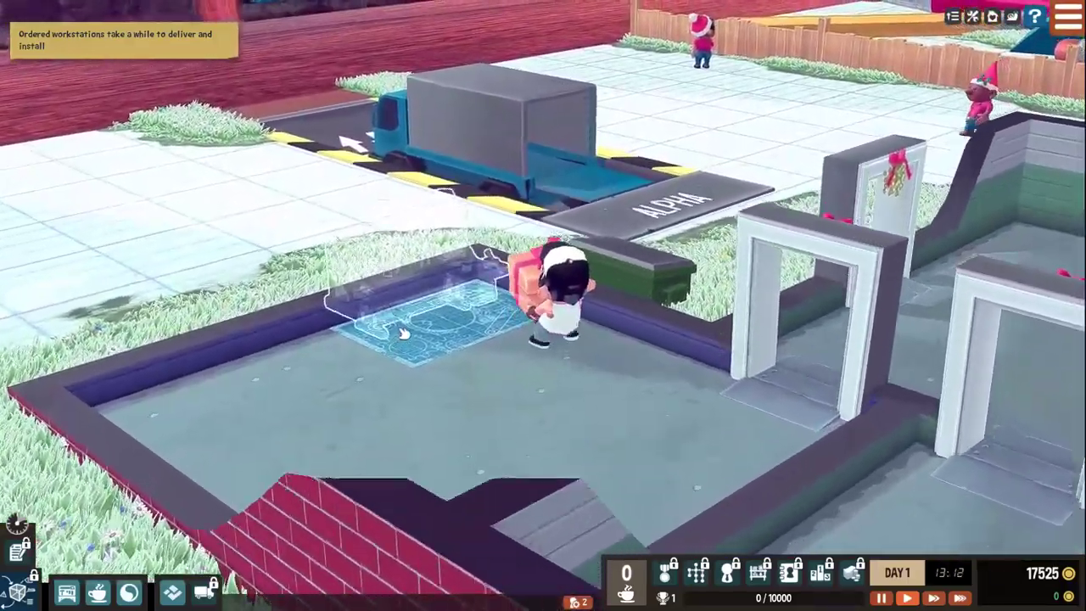
pyautogui.scroll(2, 406, 332)
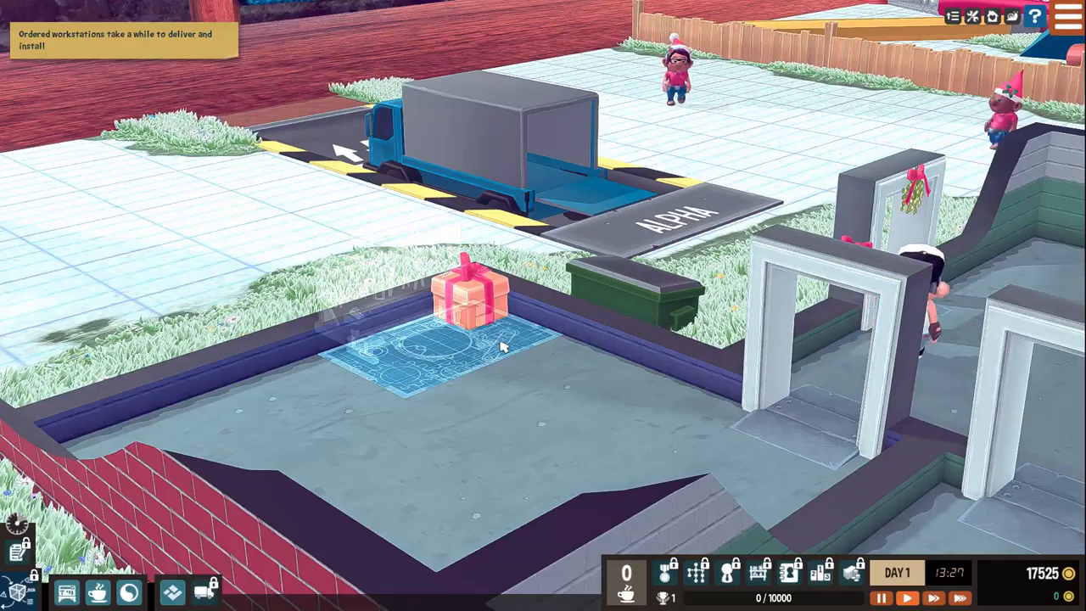
pyautogui.scroll(2, 492, 424)
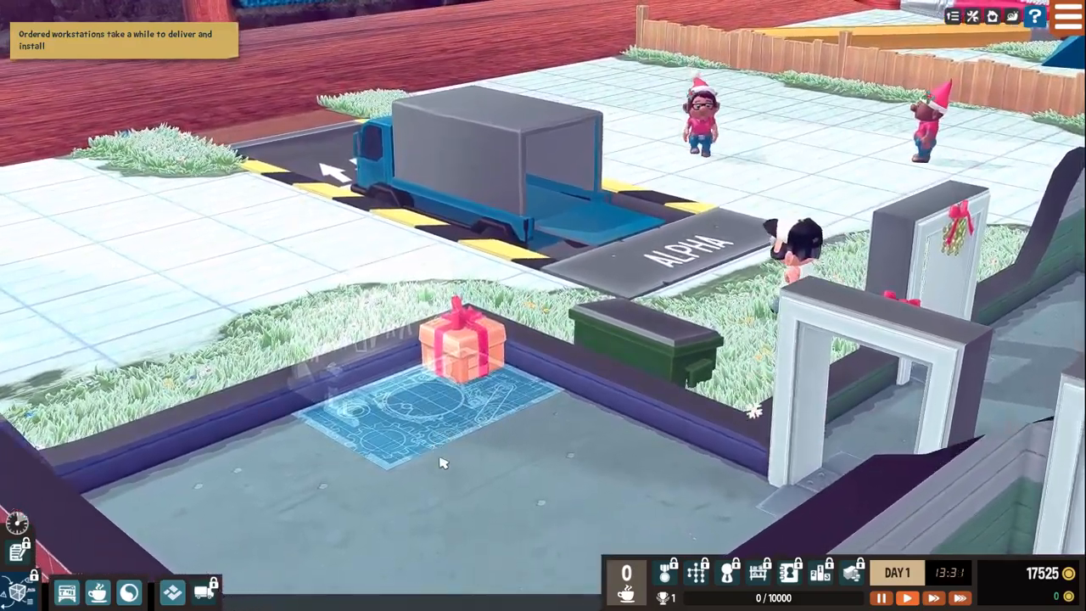
pyautogui.scroll(-2, 515, 489)
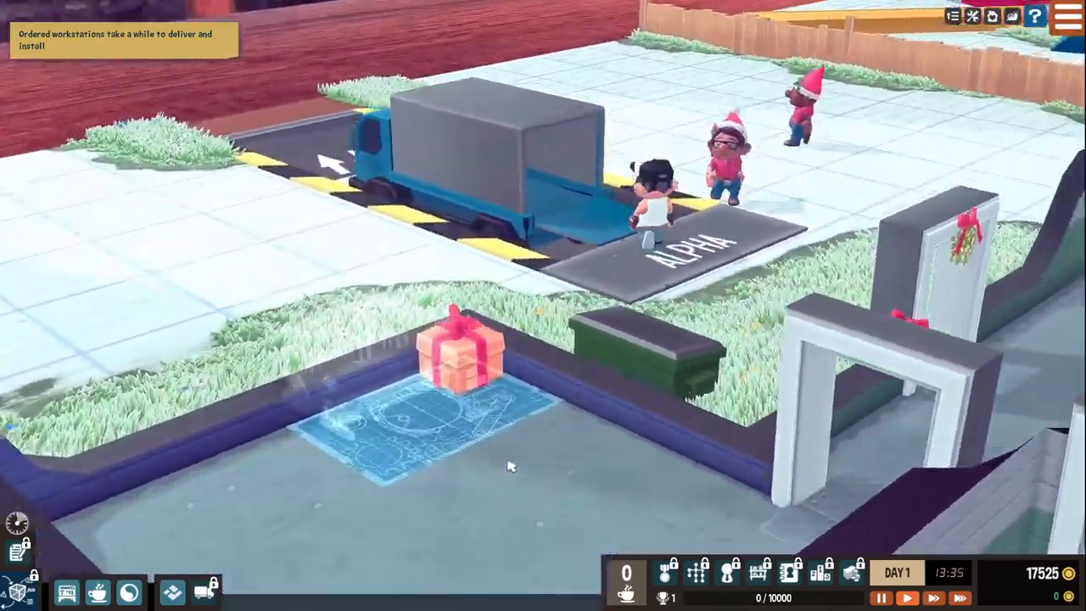
pyautogui.scroll(-1, 543, 458)
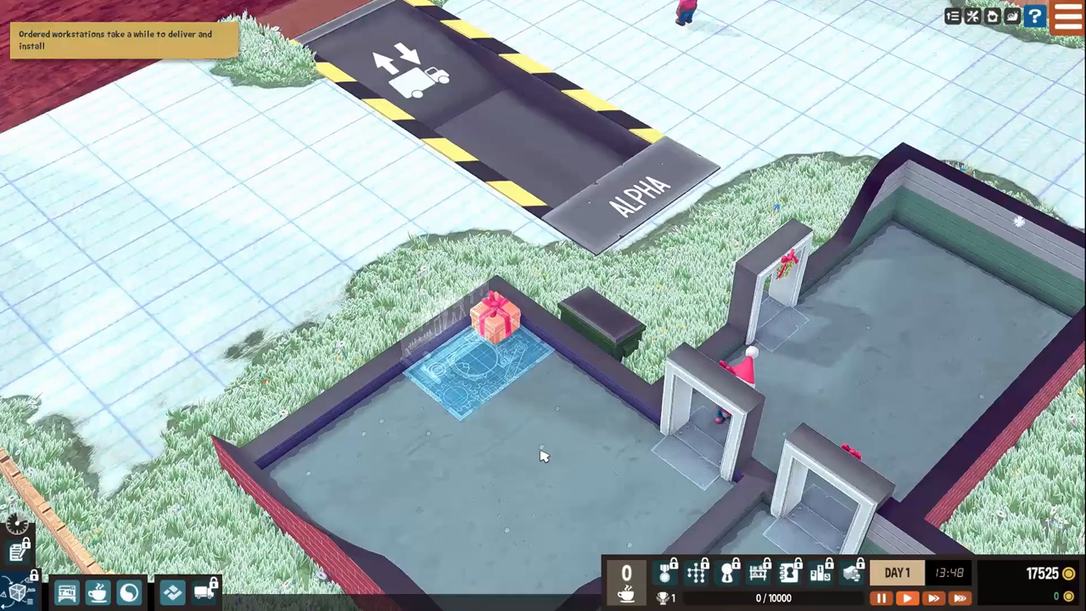
pyautogui.scroll(2, 543, 455)
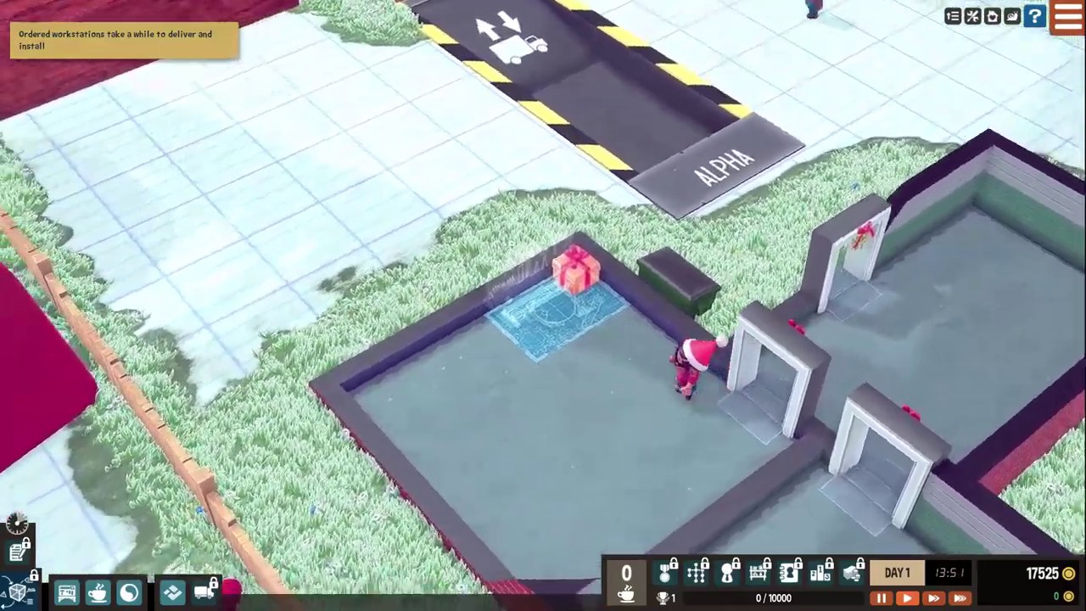
pyautogui.scroll(2, 583, 385)
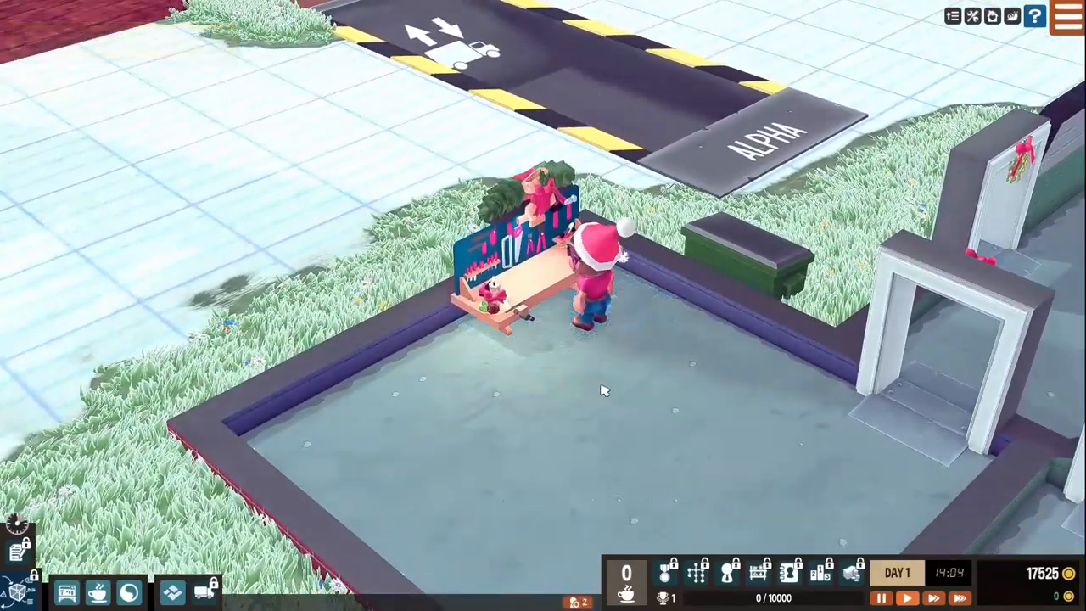
pyautogui.press('e')
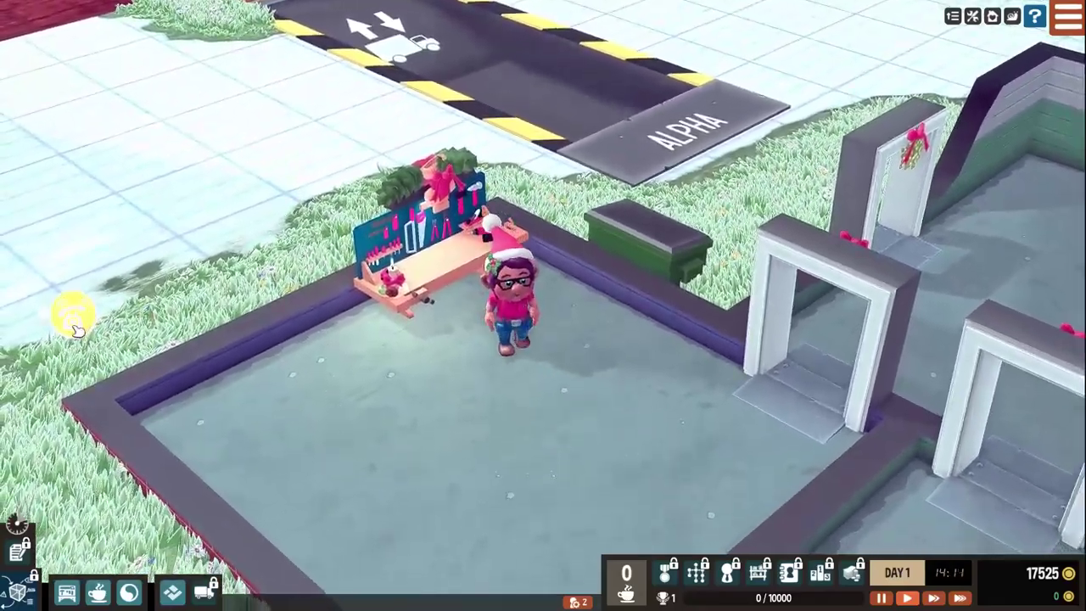
pyautogui.scroll(5, 125, 319)
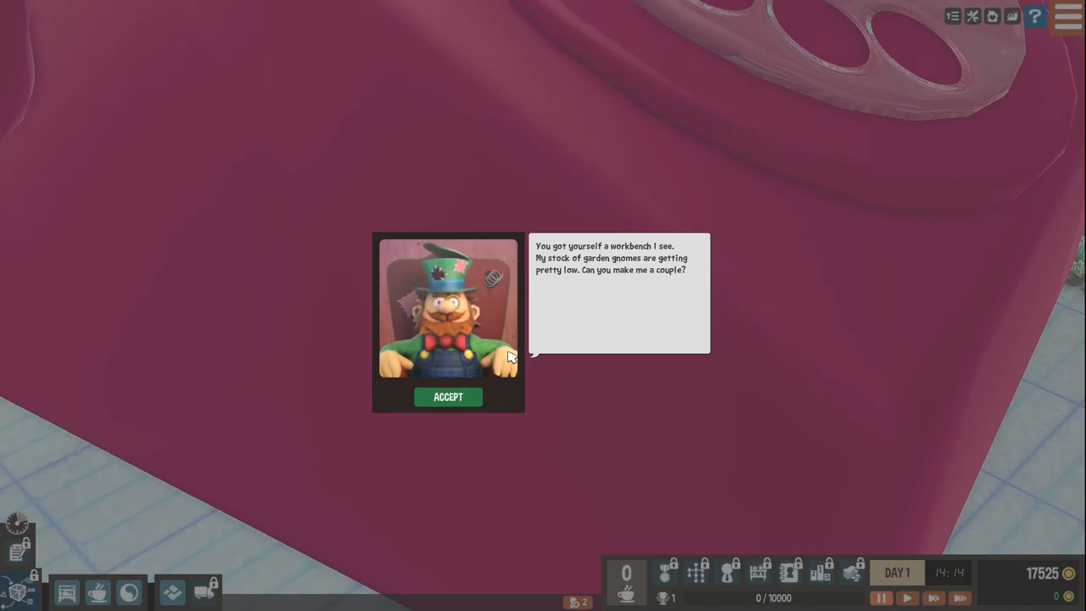
# - Accept the garden gnome request and go to the Carved Wood Gnome production plan
pyautogui.click(465, 399)
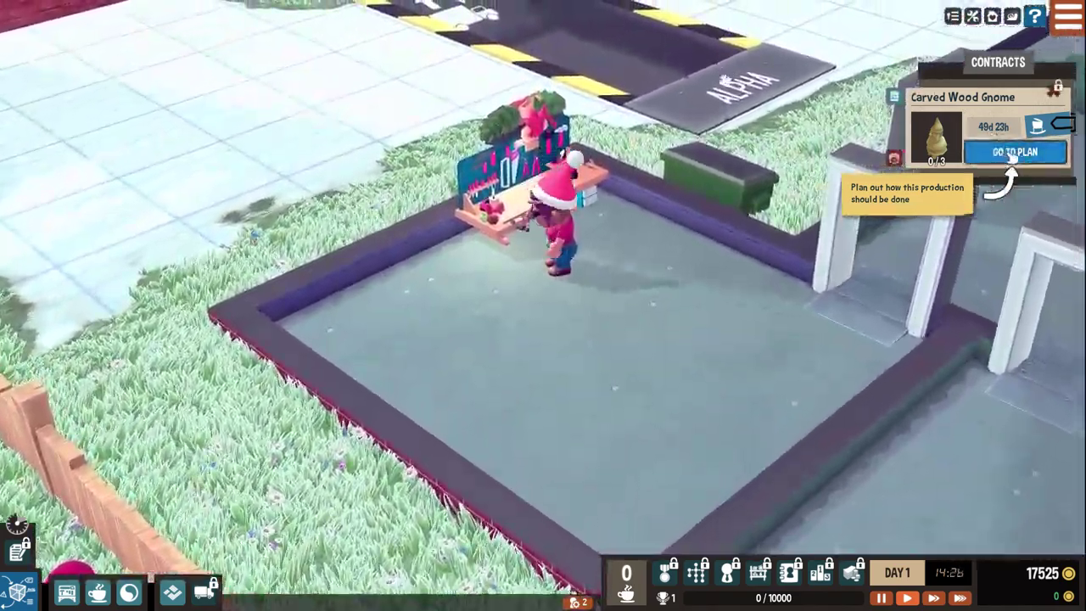
pyautogui.click(1014, 152)
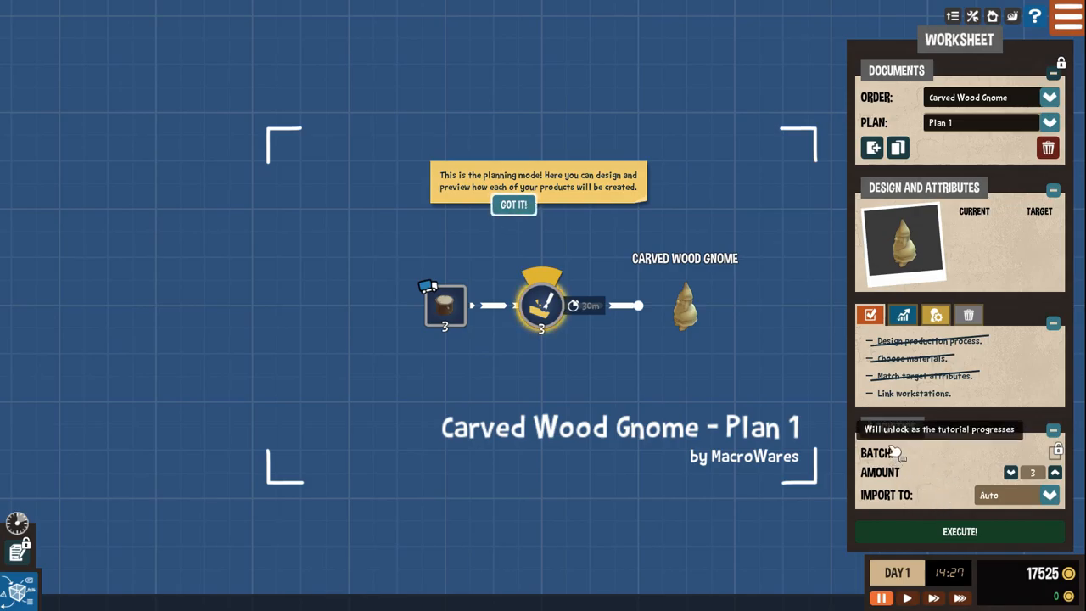
# - Dismiss the four planning-mode tutorial tips about product, operation and final-product nodes
pyautogui.click(514, 206)
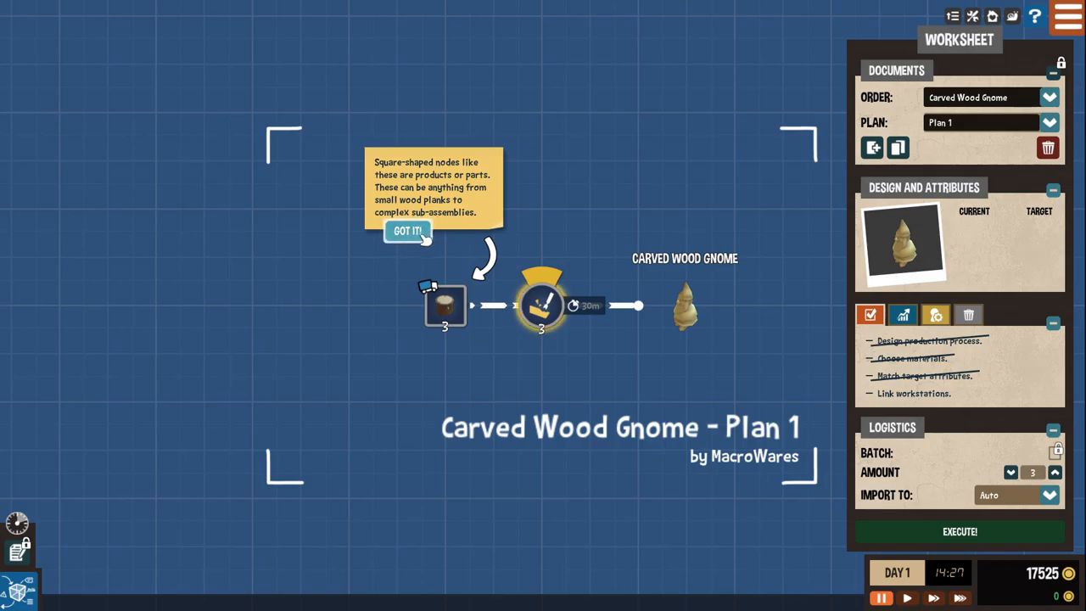
pyautogui.click(411, 237)
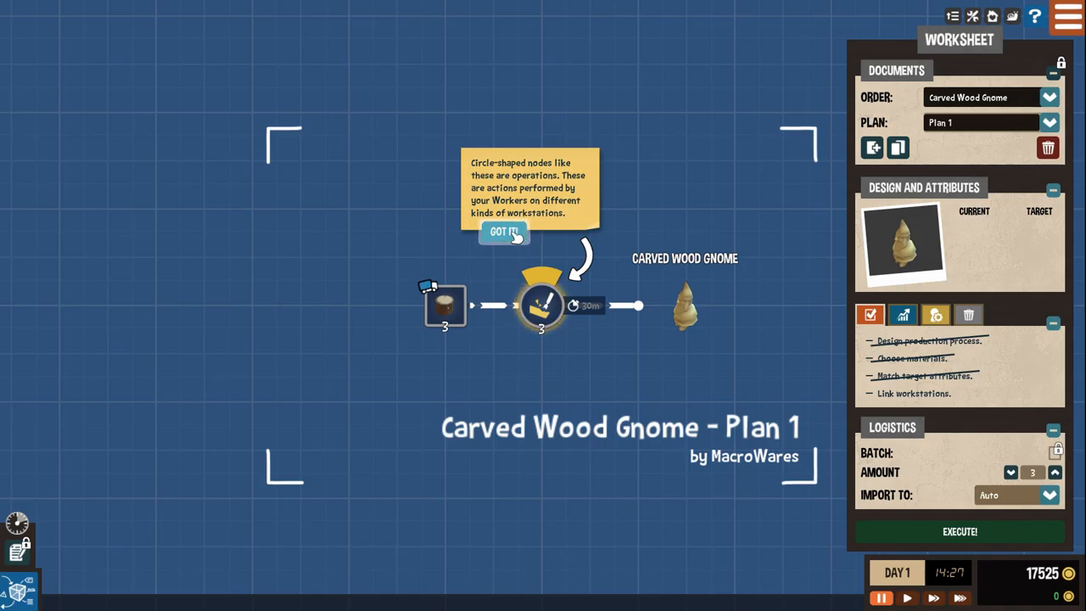
pyautogui.click(514, 236)
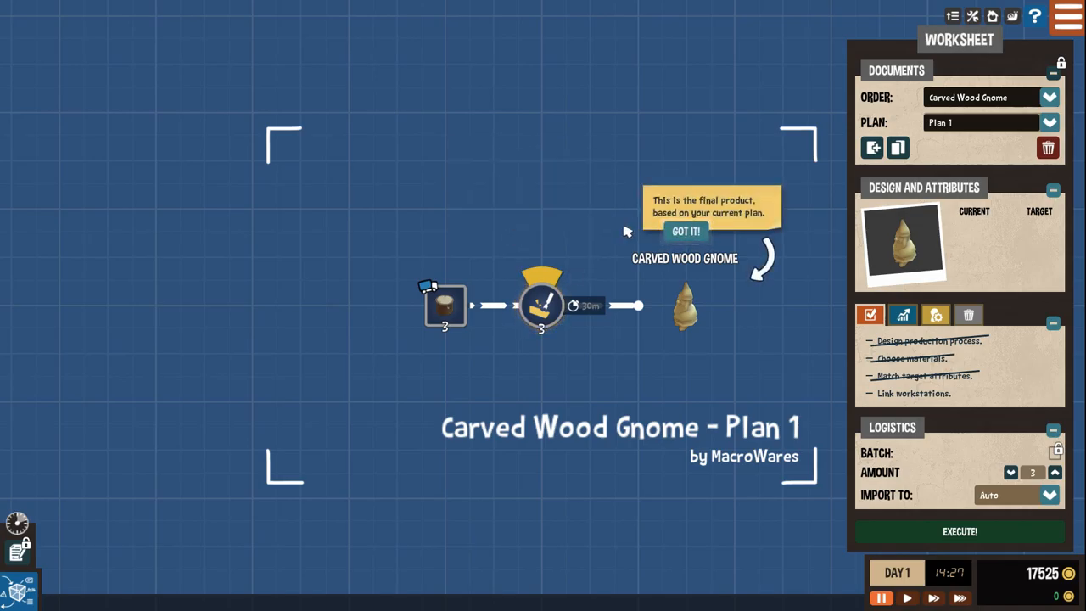
pyautogui.click(683, 234)
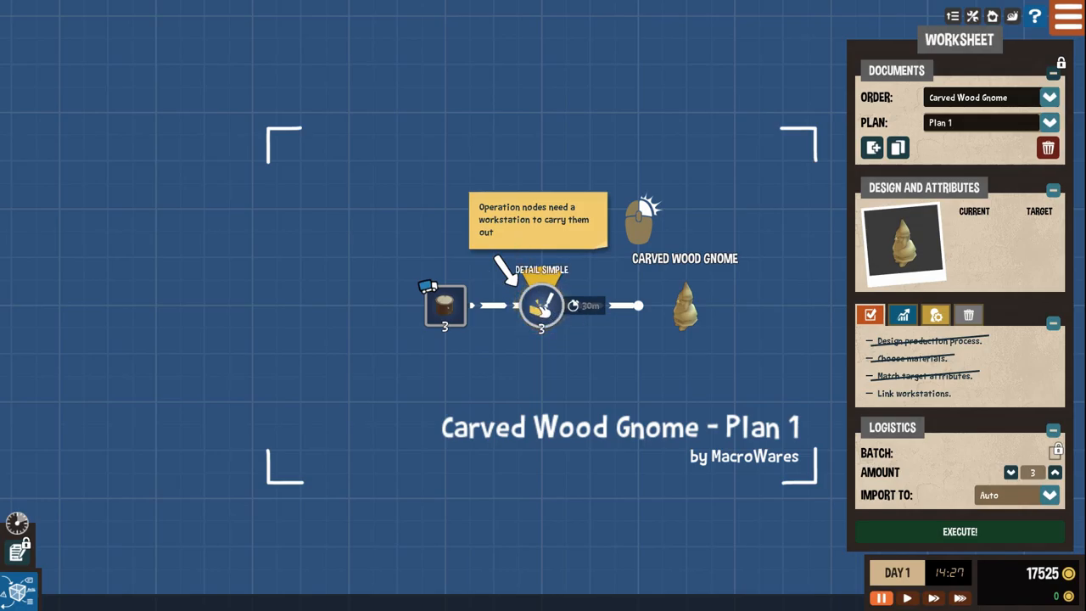
# - Arrange the blueprint and link the gnome carving operation to the workbench
pyautogui.moveTo(542, 278); pyautogui.dragTo(657, 274)
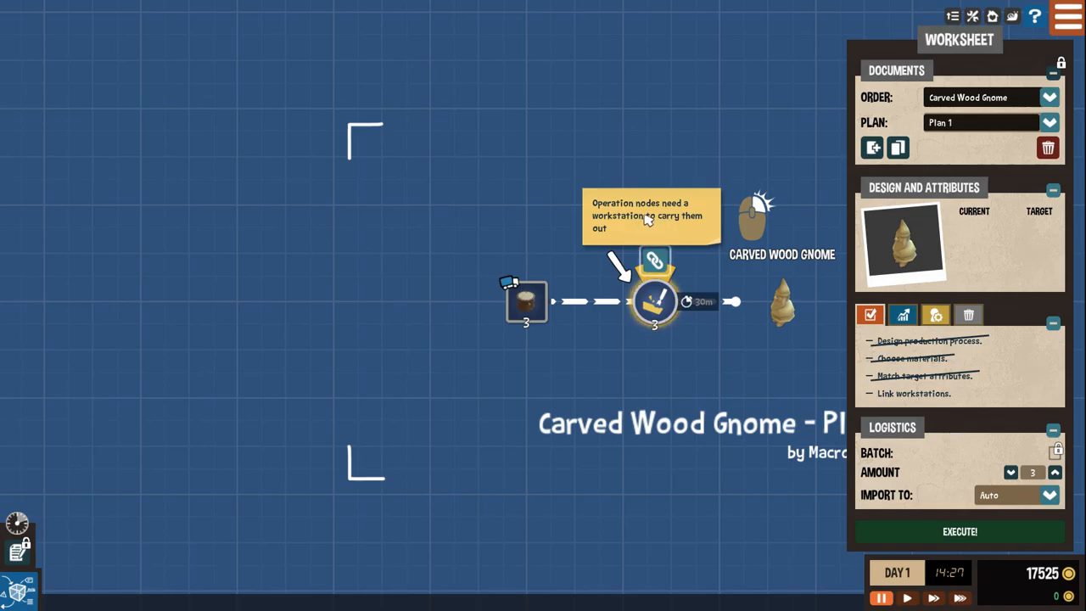
pyautogui.moveTo(654, 299)
pyautogui.mouseDown()
pyautogui.moveTo(654, 266)
pyautogui.moveTo(654, 315)
pyautogui.mouseUp()
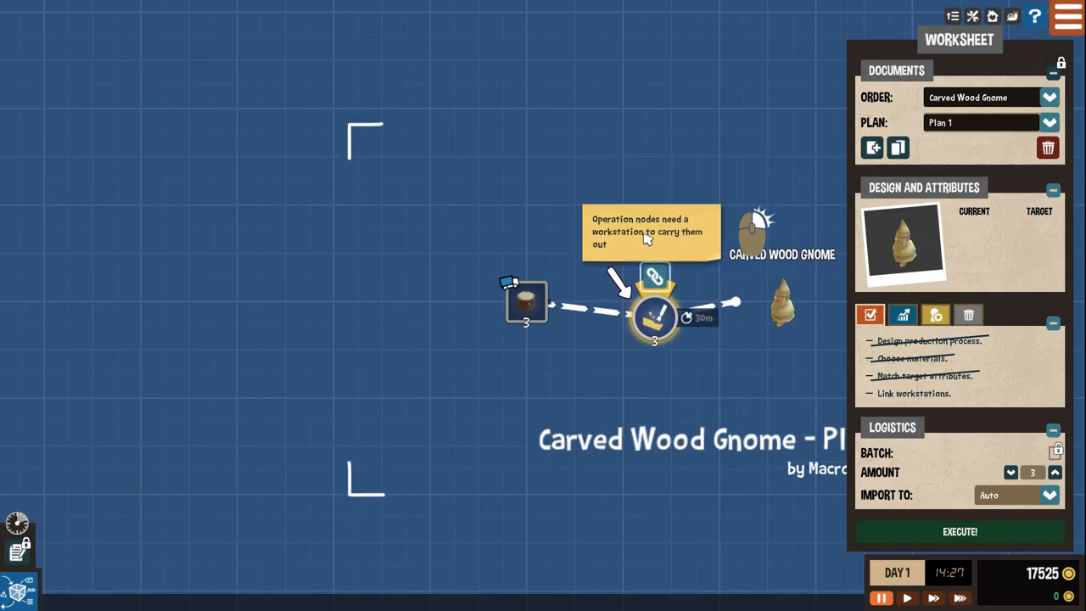
pyautogui.click(654, 274)
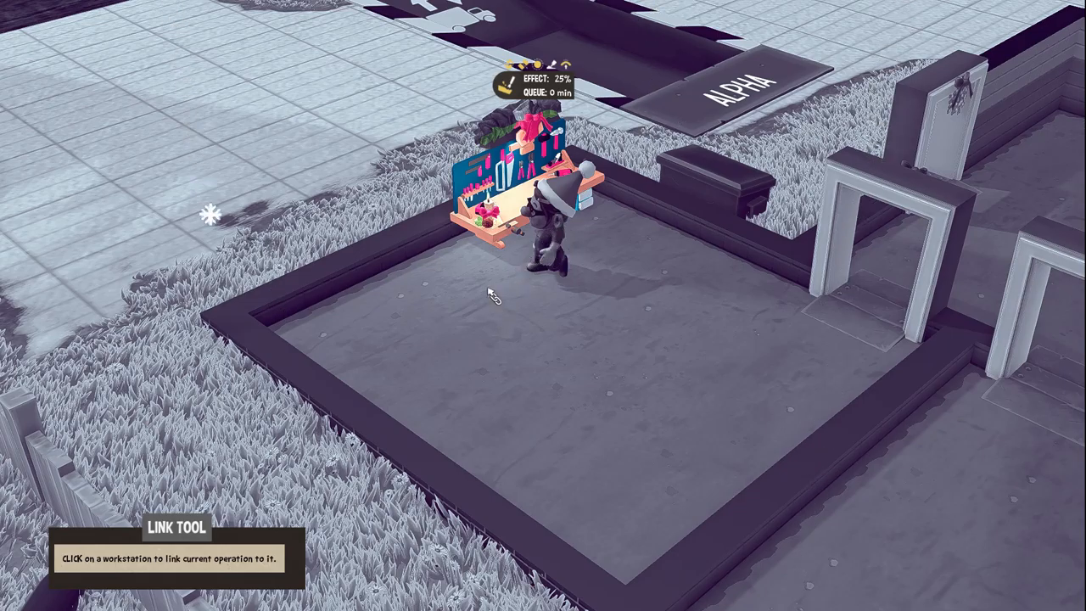
pyautogui.click(505, 209)
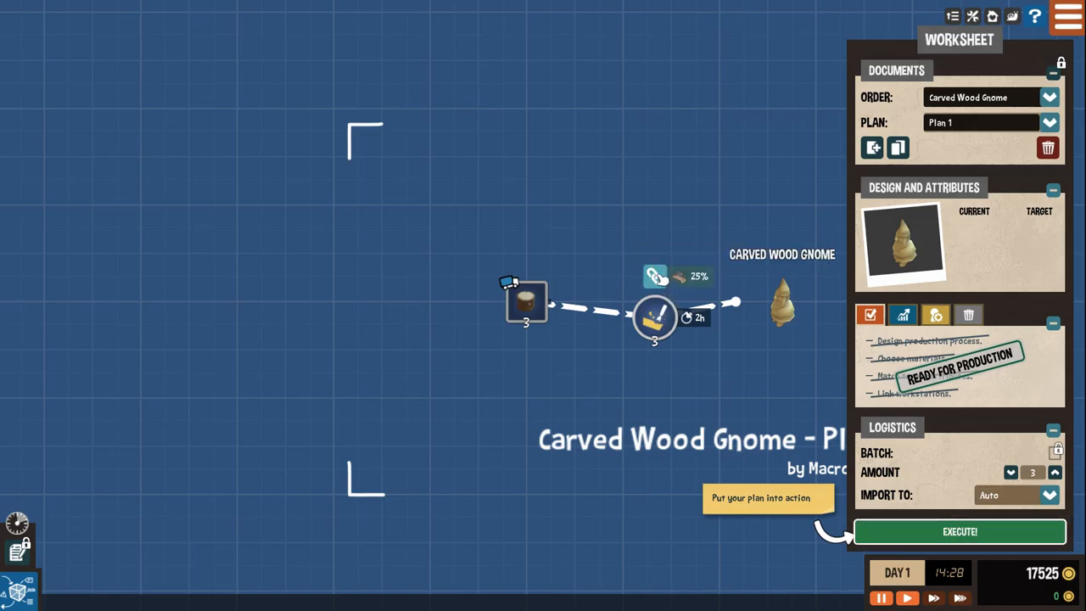
# - Execute the gnome plan and follow the materials truck arriving at the ALPHA loading bay
pyautogui.click(952, 532)
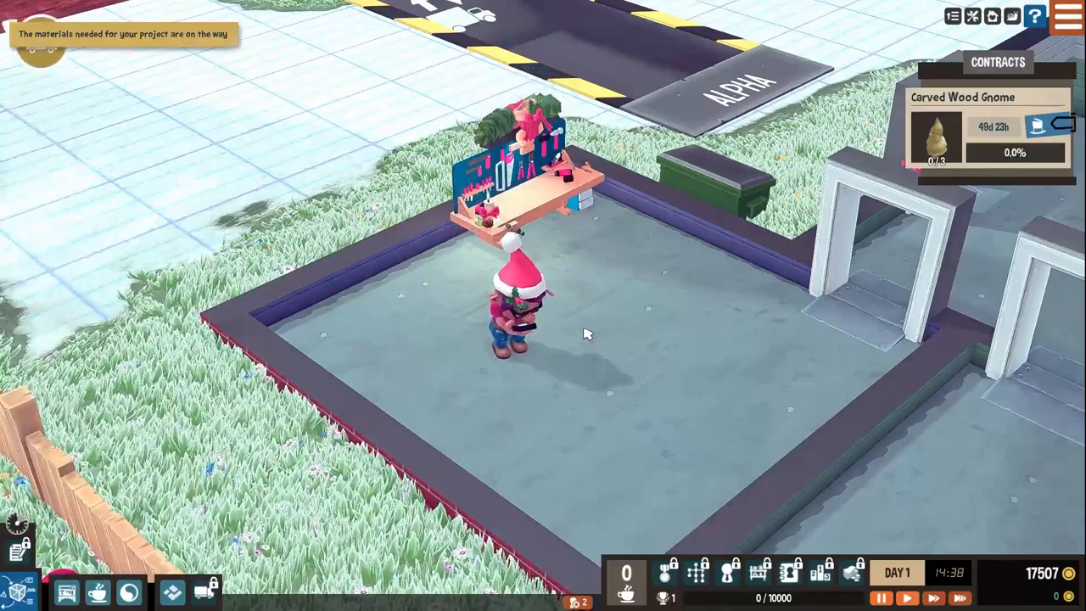
pyautogui.scroll(-3, 568, 337)
pyautogui.press('w')
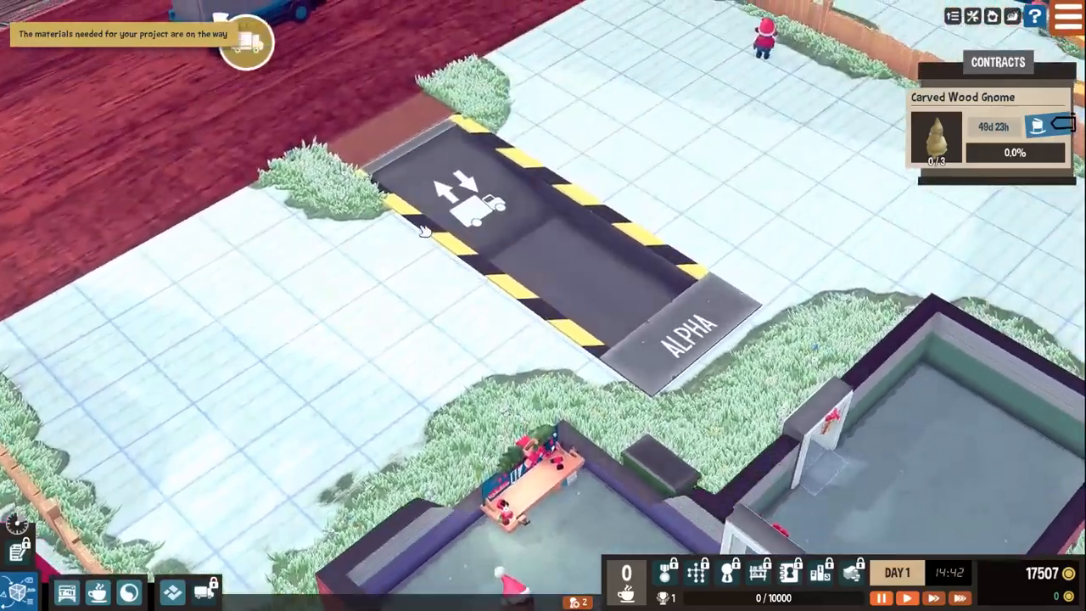
pyautogui.scroll(5, 440, 230)
pyautogui.press('w')
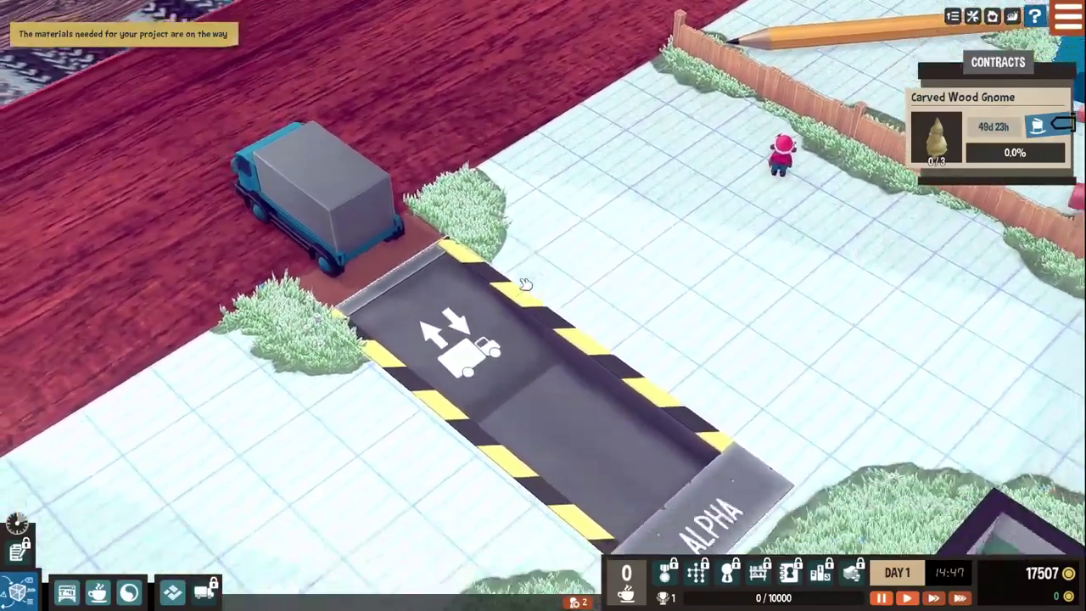
pyautogui.press('s')
pyautogui.scroll(2, 530, 280)
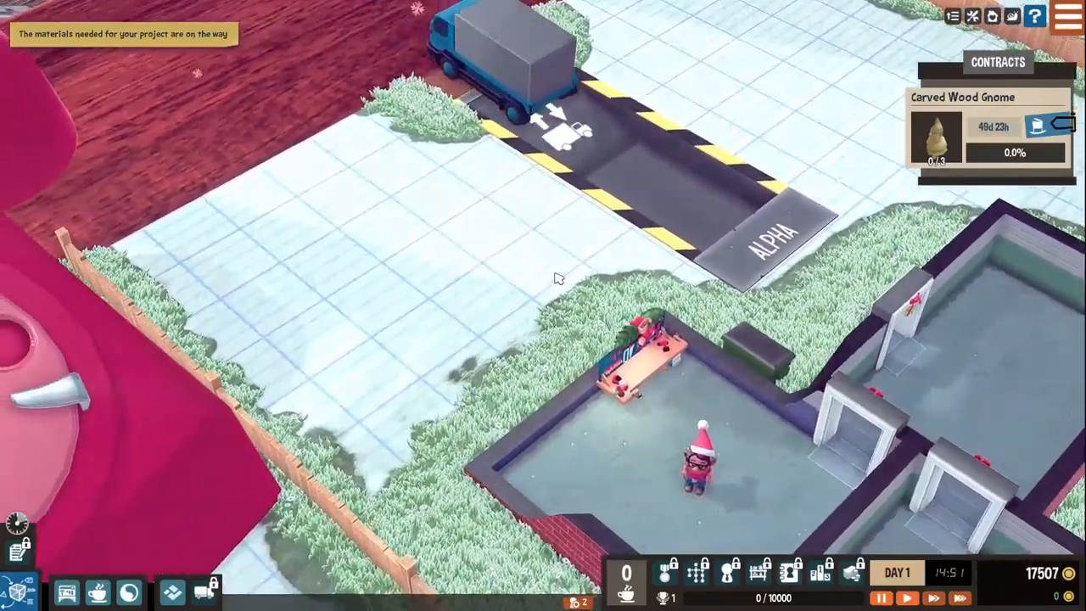
pyautogui.press('d')
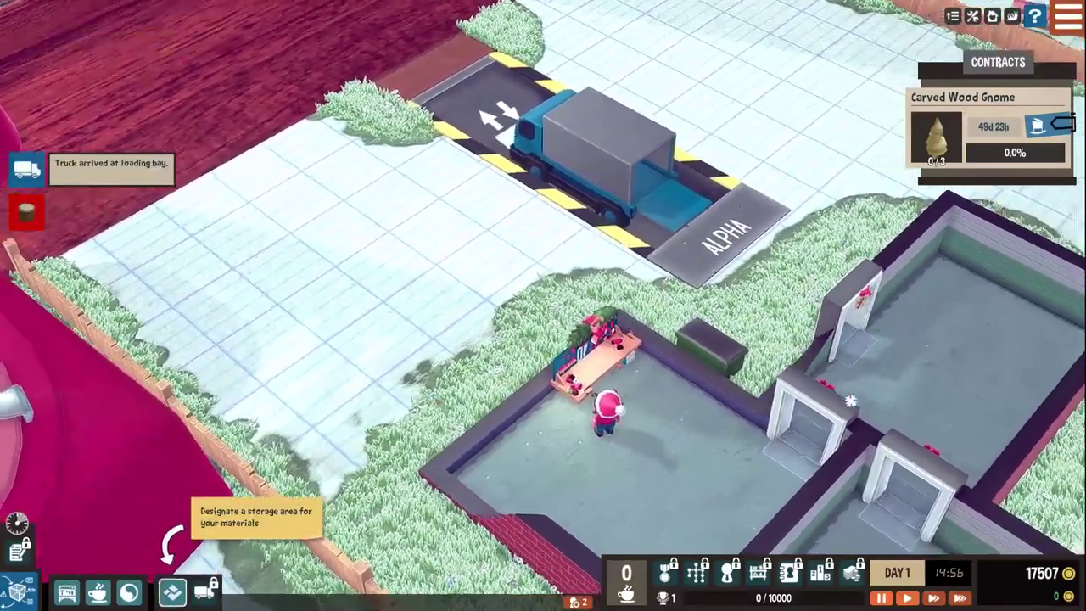
pyautogui.scroll(-2, 850, 400)
pyautogui.scroll(2, 682, 261)
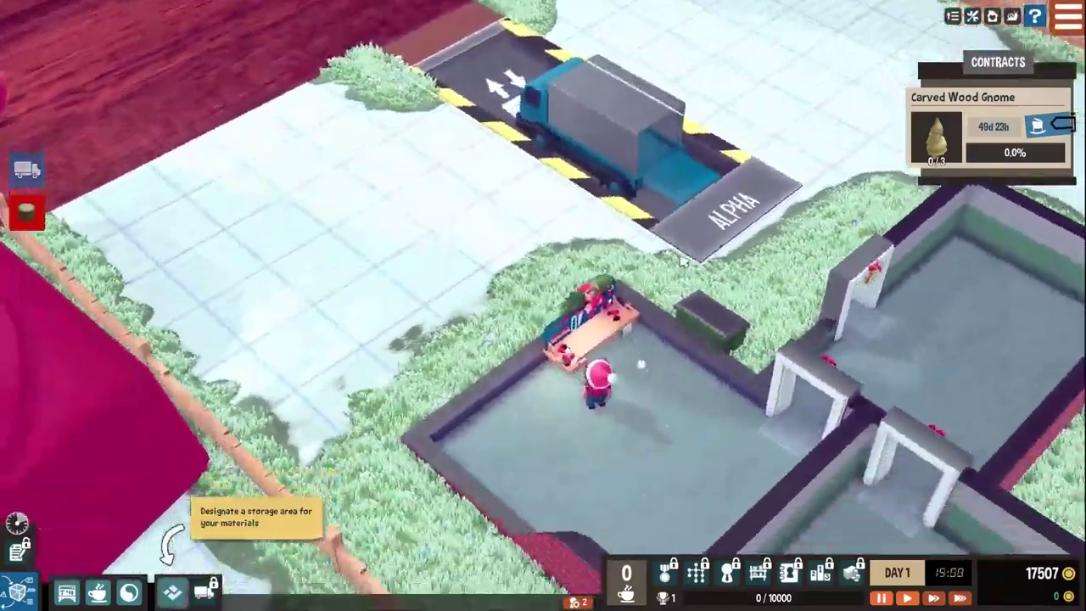
pyautogui.scroll(-3, 683, 261)
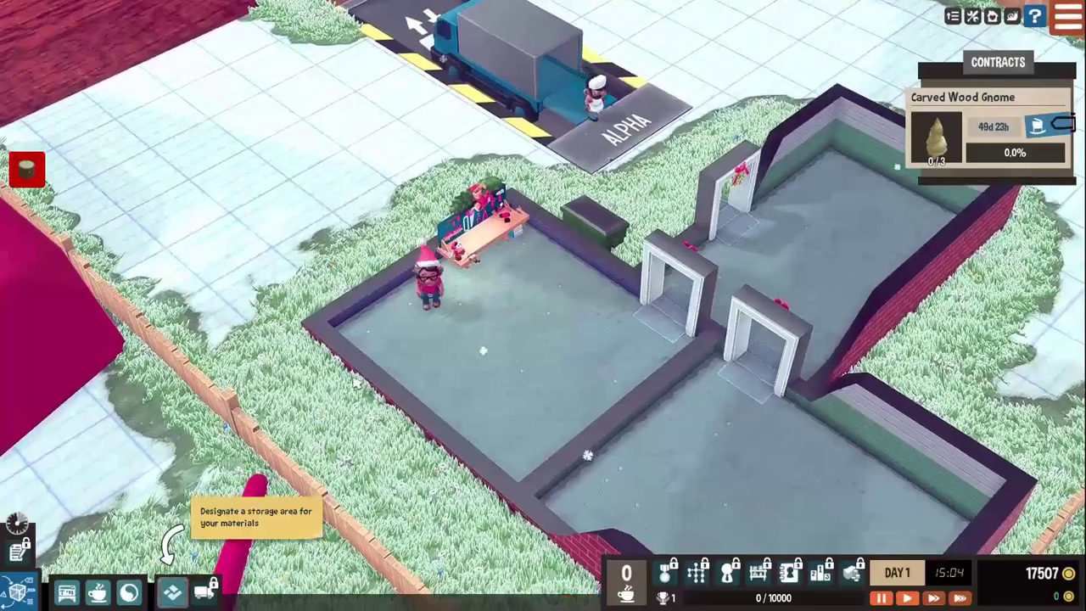
# - Return to the workshop and drag out a small storage area beside the workbench
pyautogui.press('s')
pyautogui.scroll(3, 265, 504)
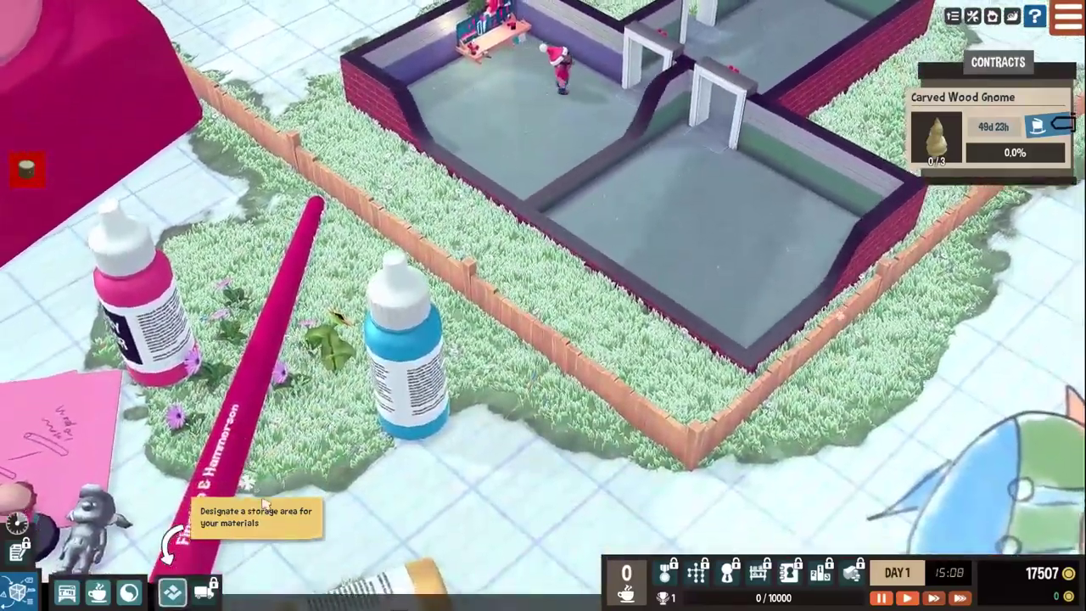
pyautogui.scroll(-3, 265, 503)
pyautogui.press('w')
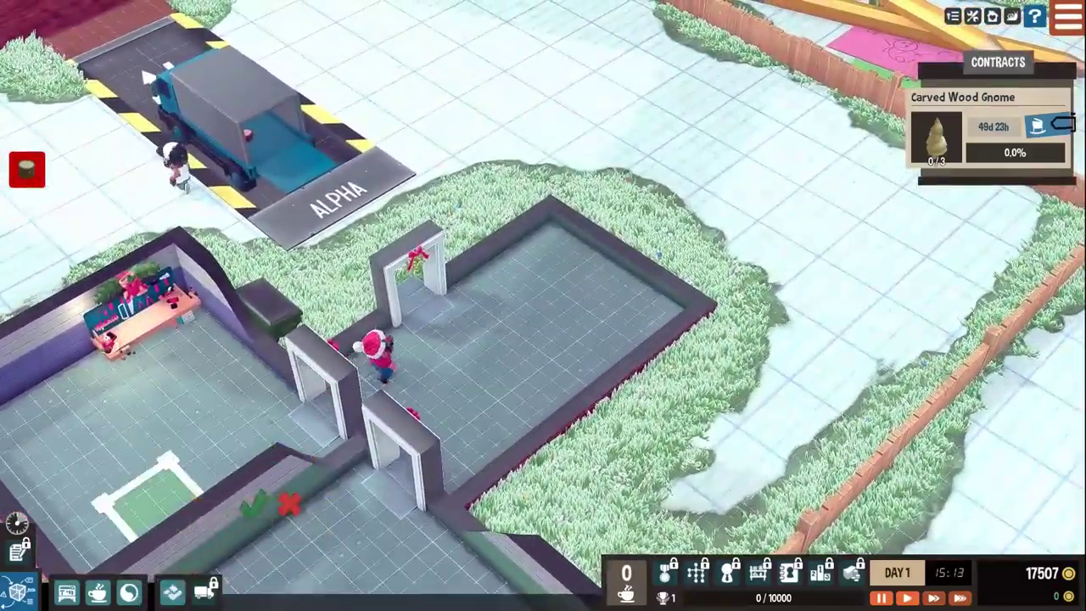
pyautogui.press('a')
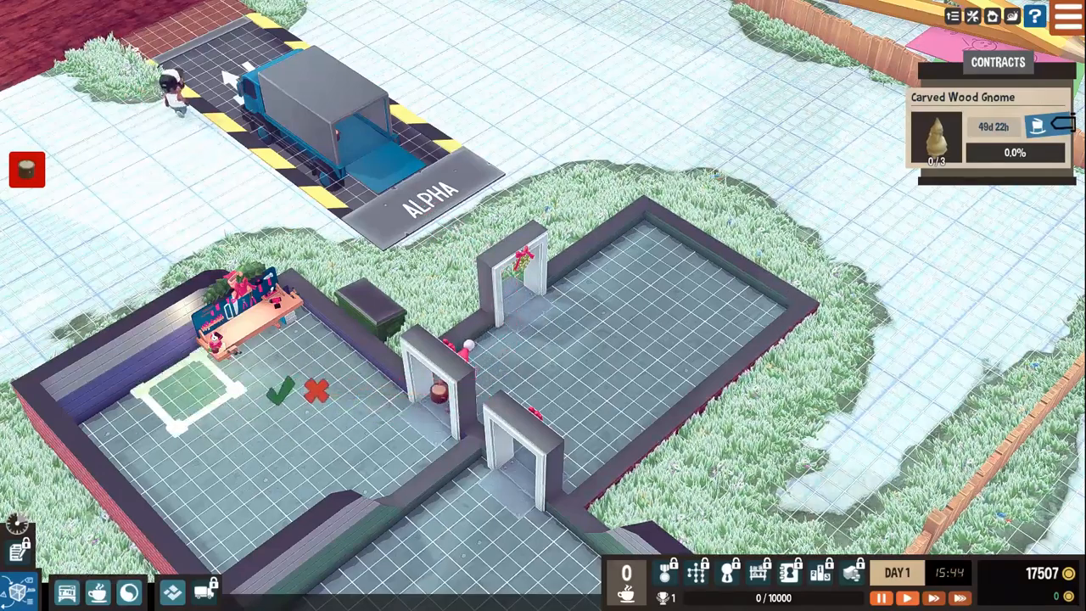
pyautogui.click(201, 475)
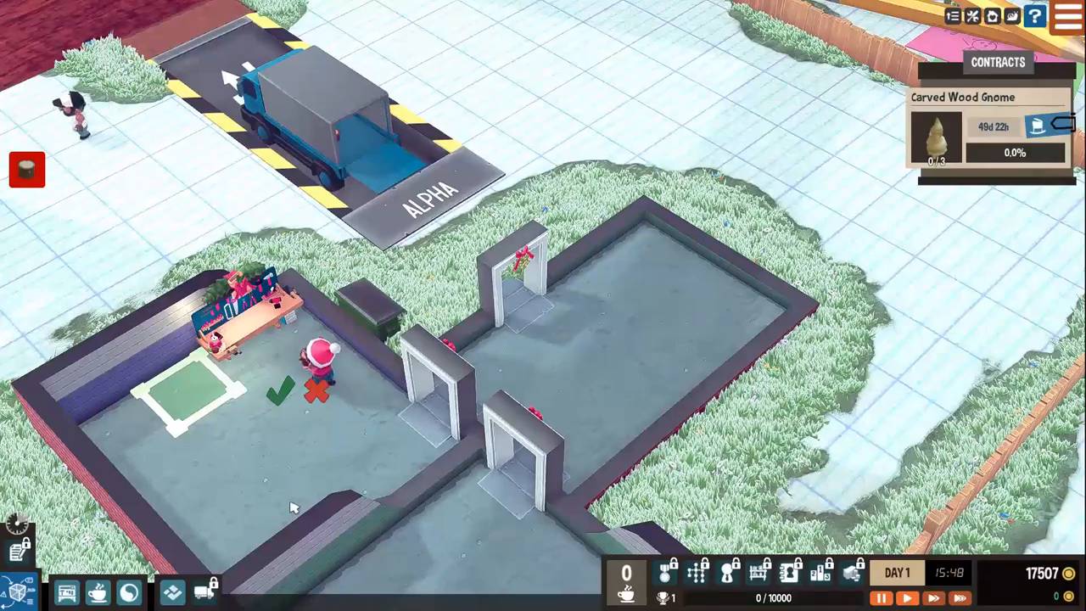
# - Confirm the storage zone and fast-forward until all three Carved Wood Gnomes are finished
pyautogui.click(288, 406)
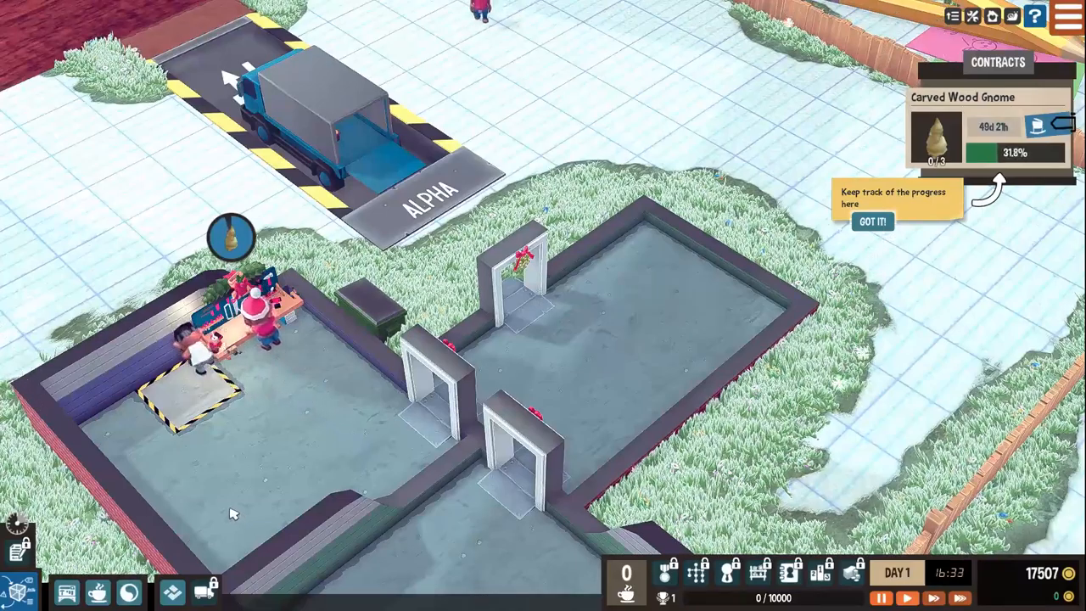
pyautogui.click(874, 223)
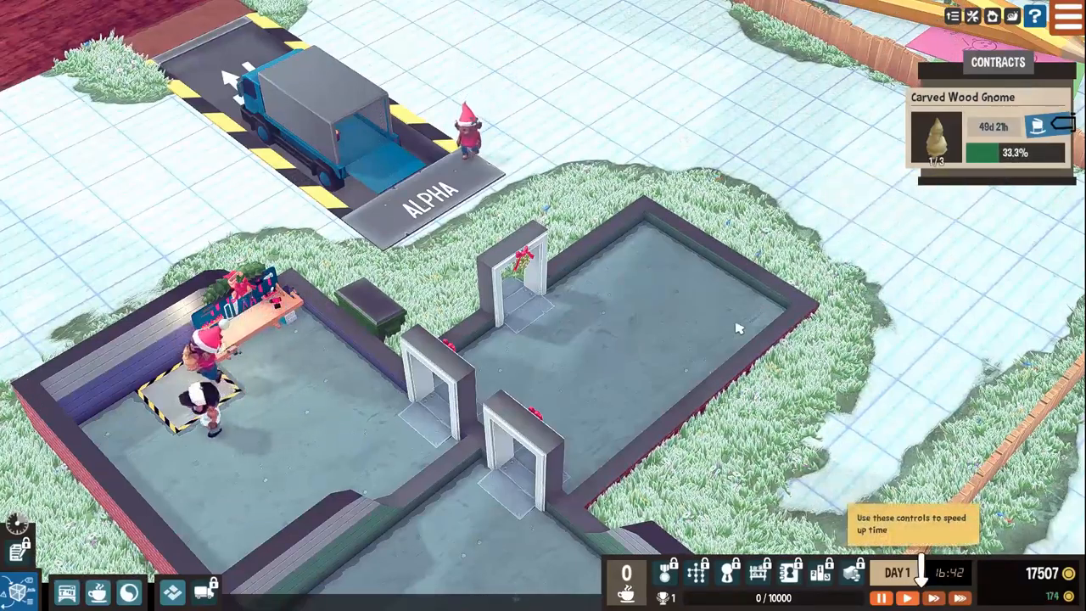
pyautogui.click(933, 598)
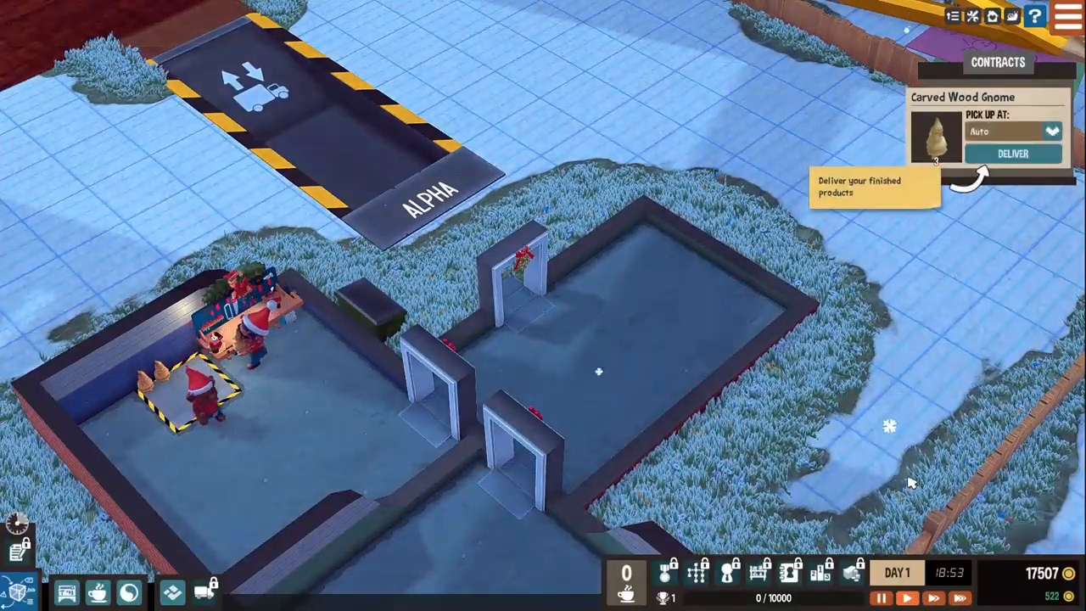
# - Deliver the finished gnomes for the 3150 payment, briefly speeding time while the truck collects them
pyautogui.click(1008, 153)
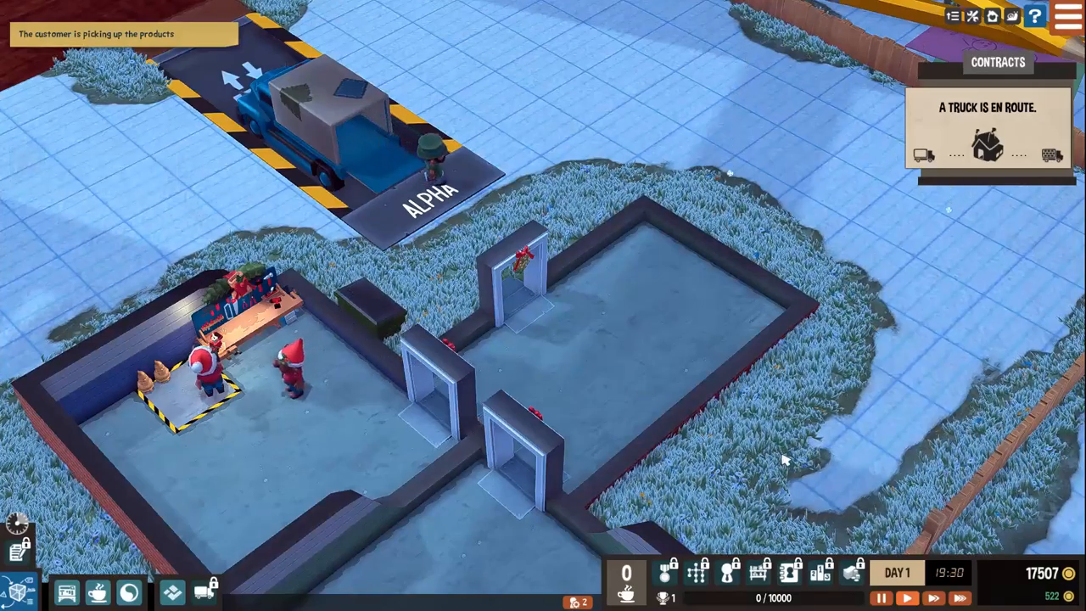
pyautogui.click(933, 597)
pyautogui.click(906, 598)
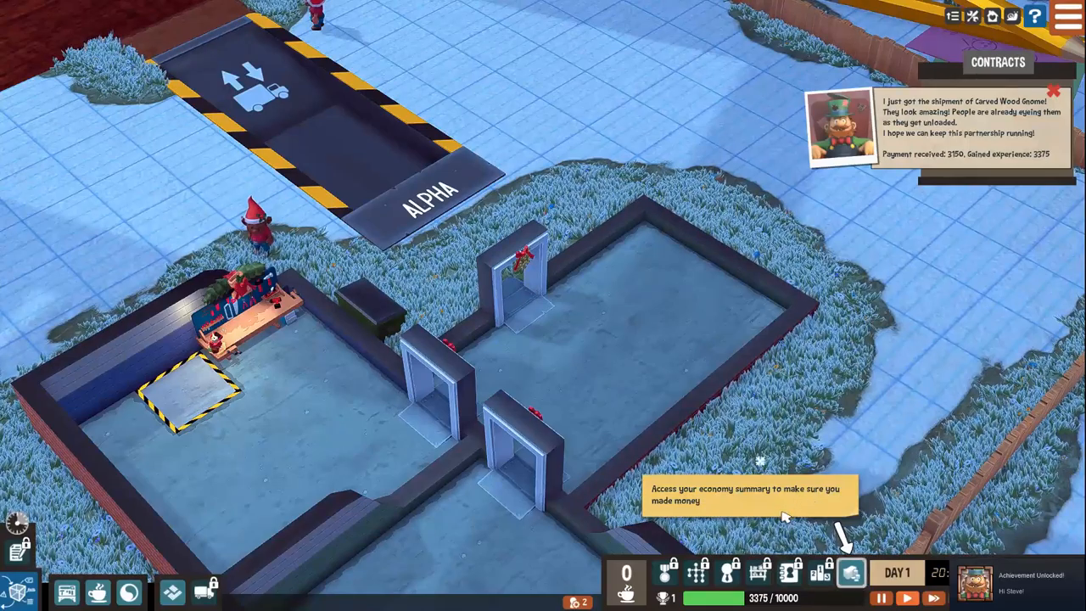
pyautogui.click(851, 574)
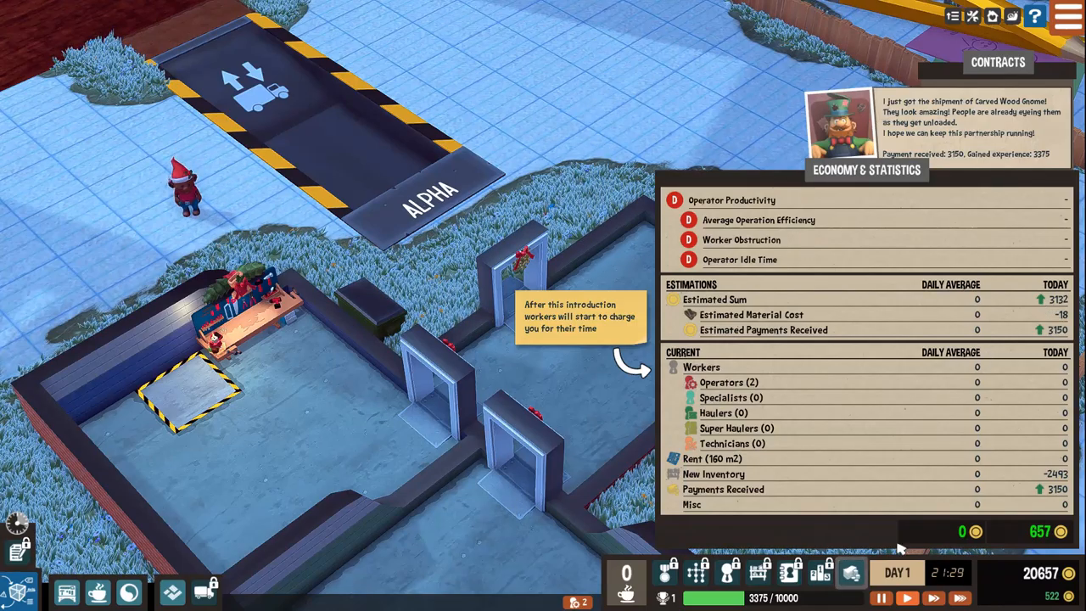
pyautogui.click(880, 599)
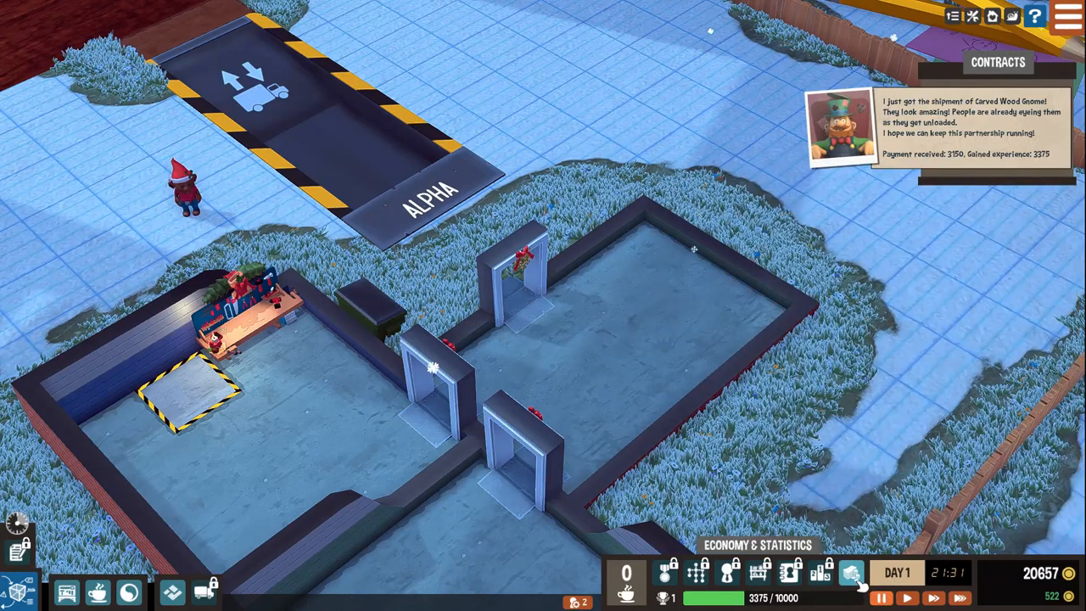
pyautogui.click(851, 574)
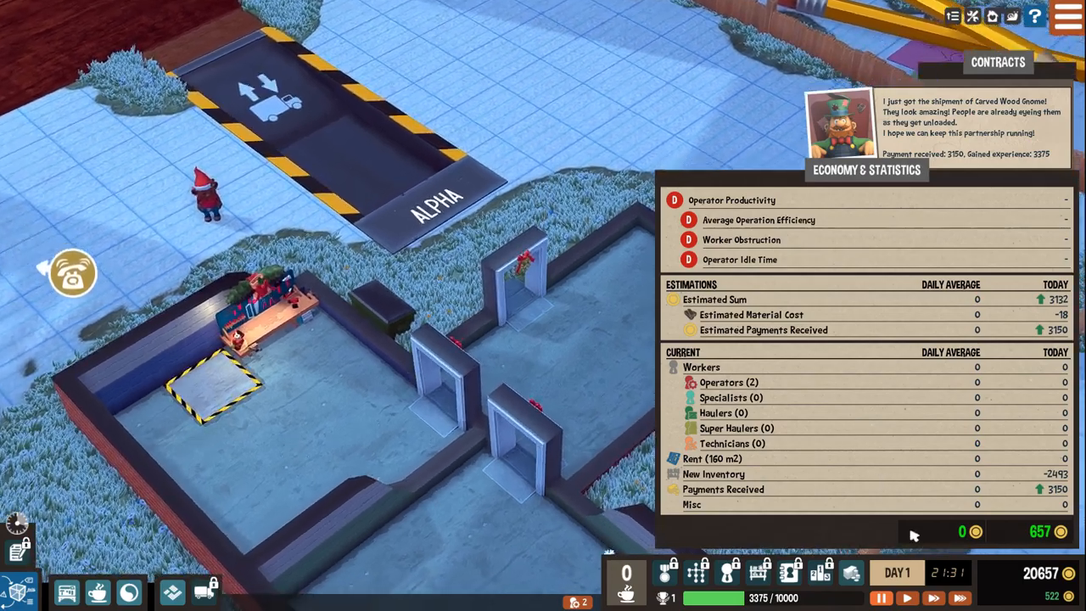
pyautogui.click(852, 576)
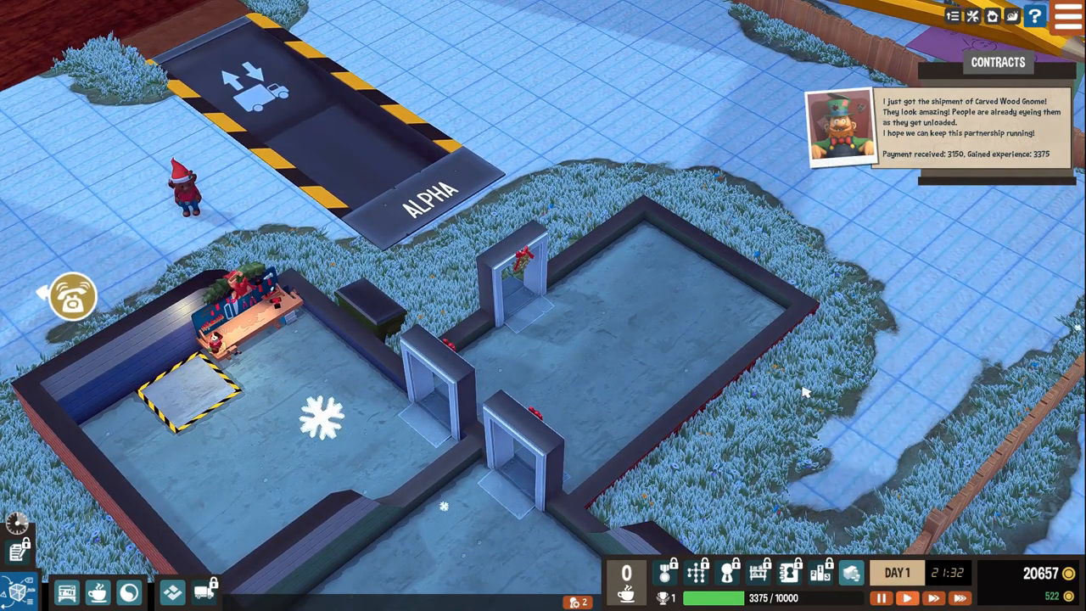
pyautogui.click(73, 291)
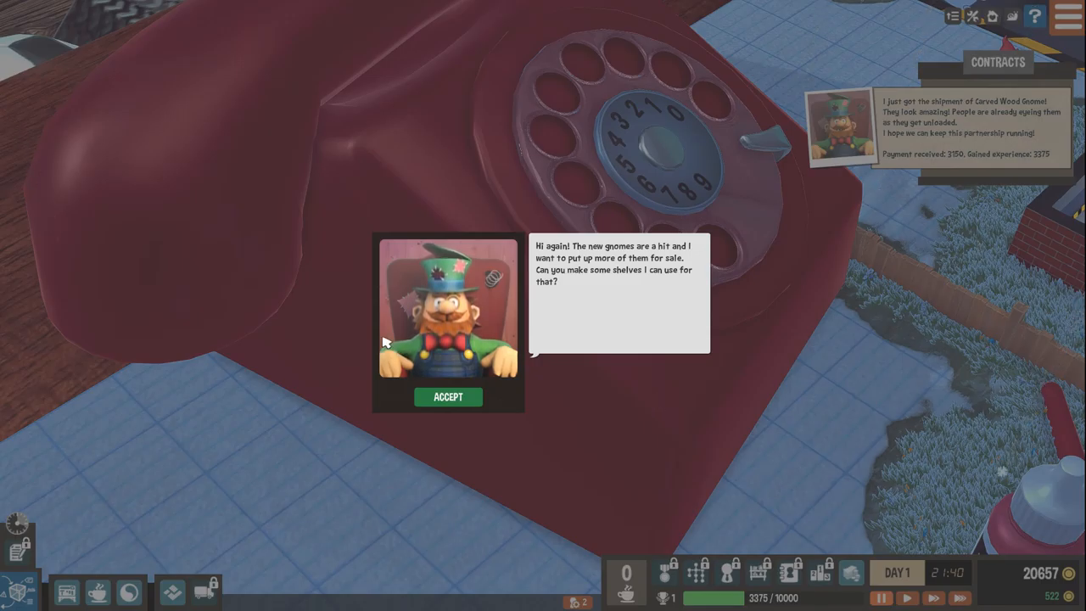
# - Accept the customer's shelf request and open the Shelf, 8dm production plan
pyautogui.click(452, 399)
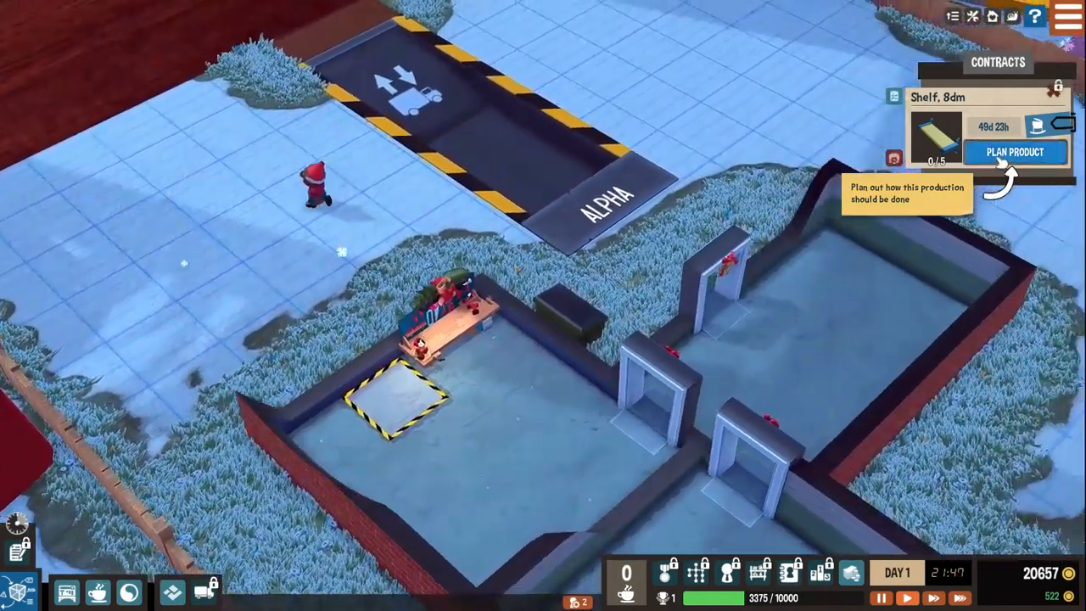
pyautogui.click(999, 157)
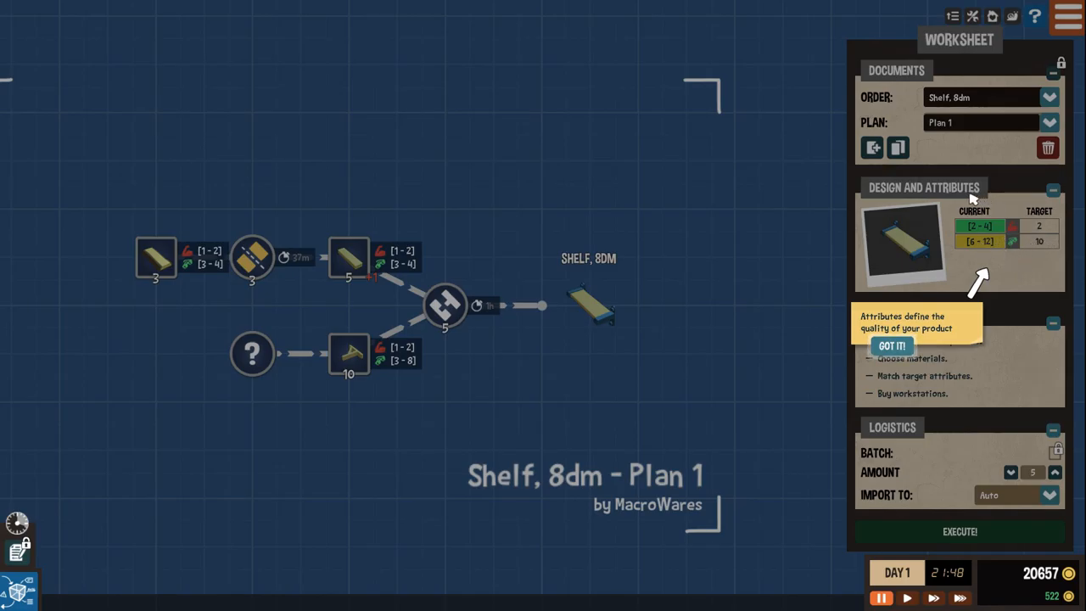
# - Dismiss the two attribute tutorial tips and bring up part choices for the unset operation
pyautogui.click(905, 344)
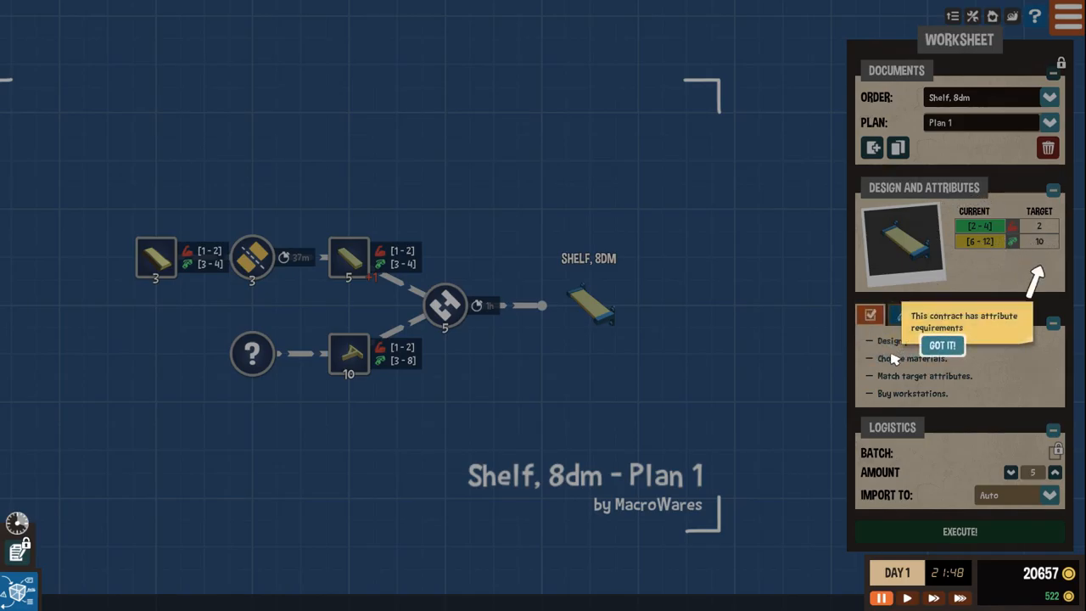
pyautogui.click(941, 345)
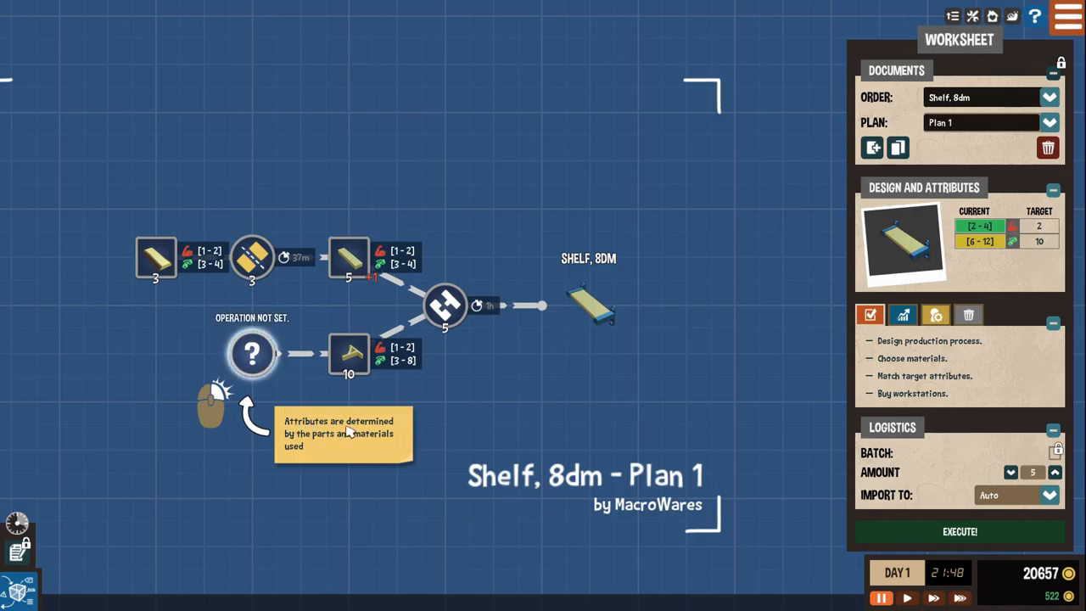
pyautogui.click(251, 355)
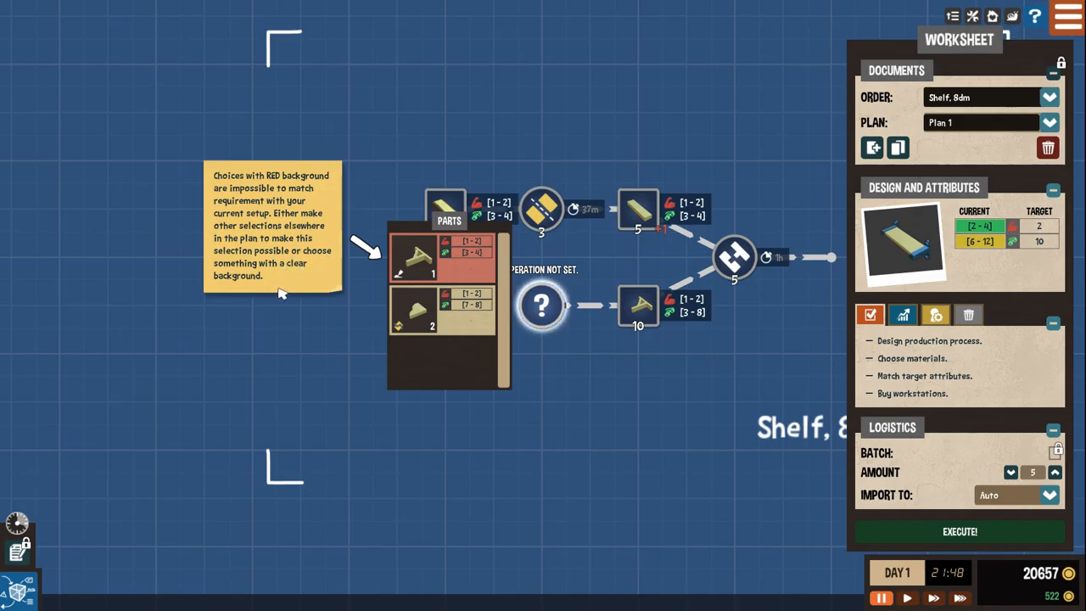
# - Choose the second shelf support part and settle the top branch on the cheaper light wood after trying Darkwood
pyautogui.click(465, 316)
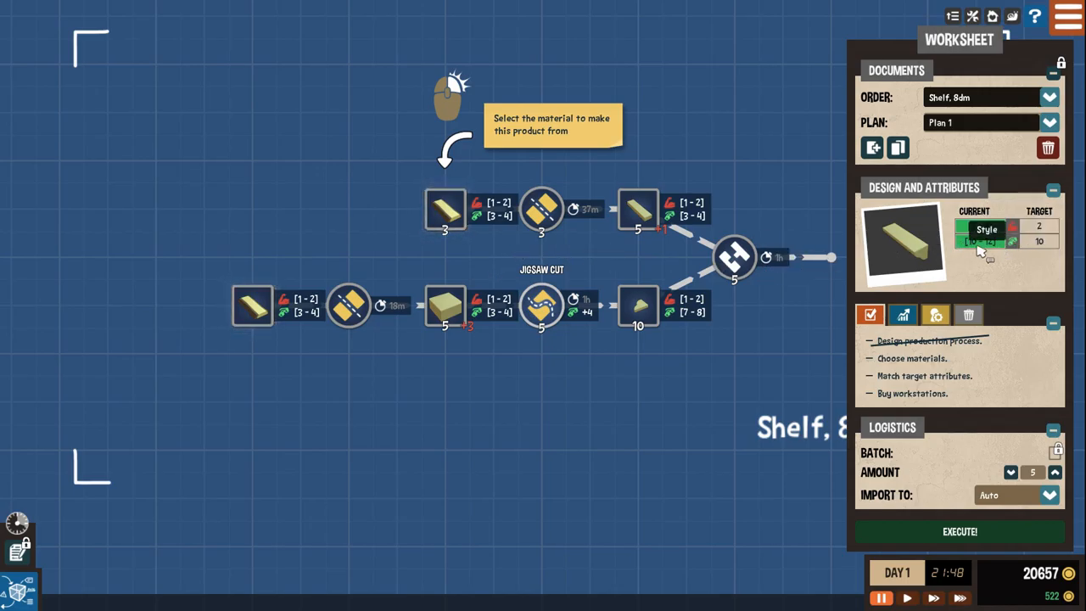
pyautogui.click(445, 218)
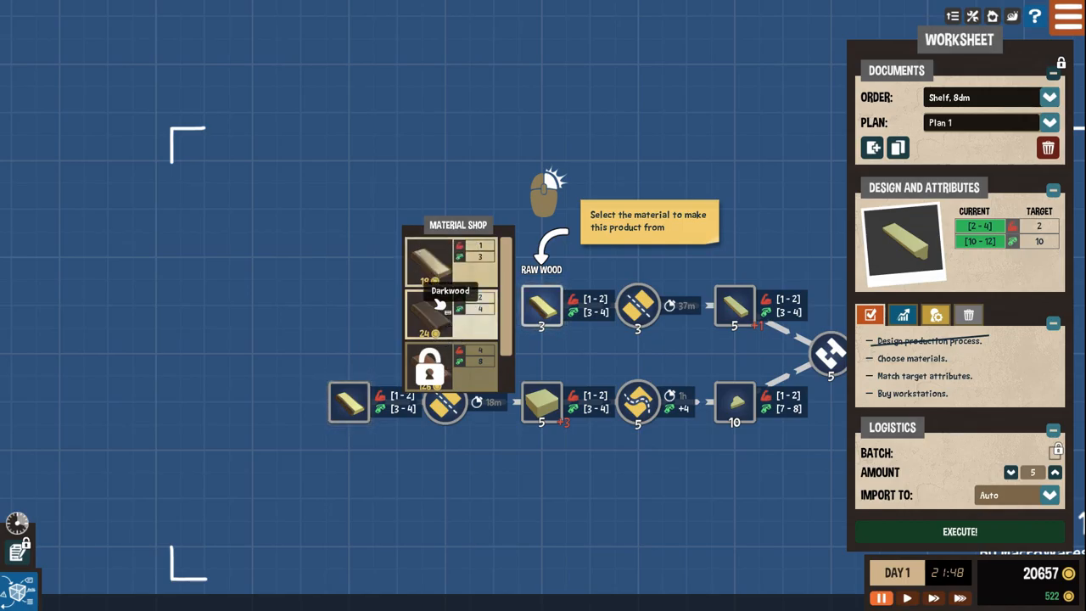
pyautogui.click(434, 271)
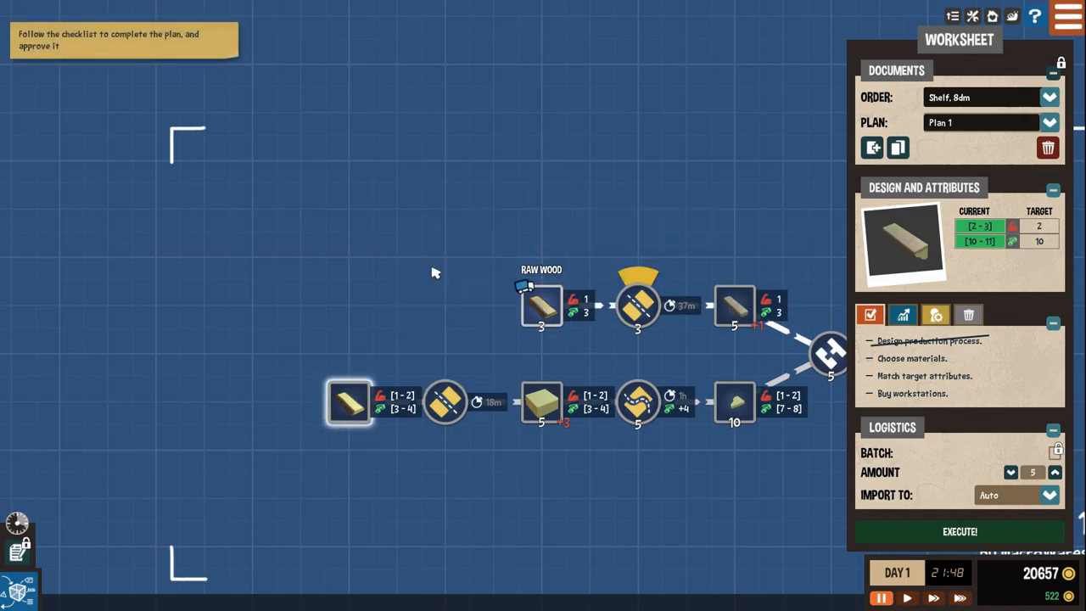
pyautogui.moveTo(638, 306)
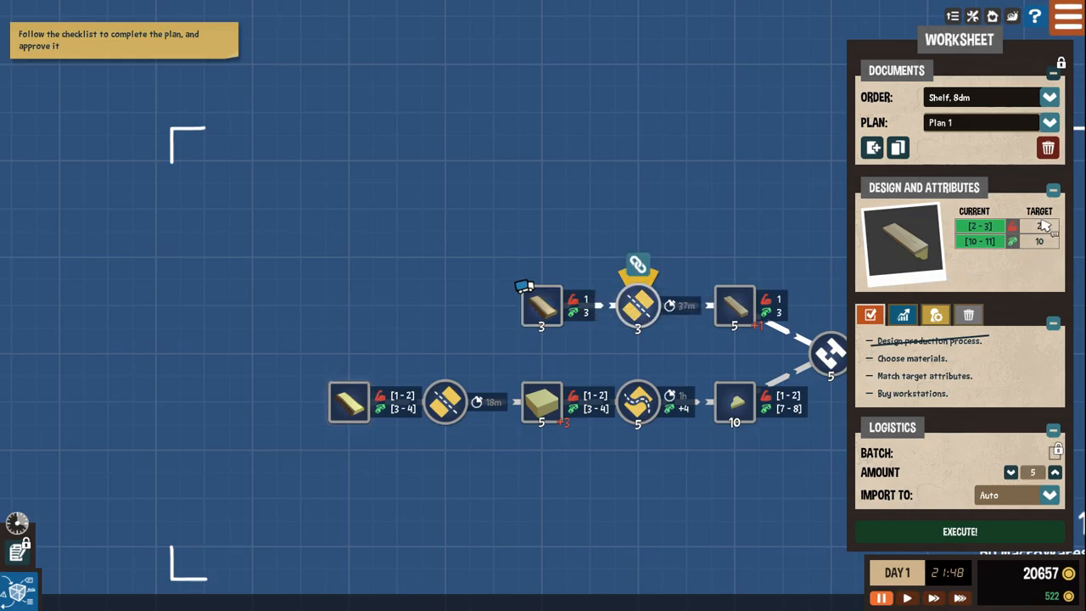
pyautogui.click(541, 307)
pyautogui.click(440, 318)
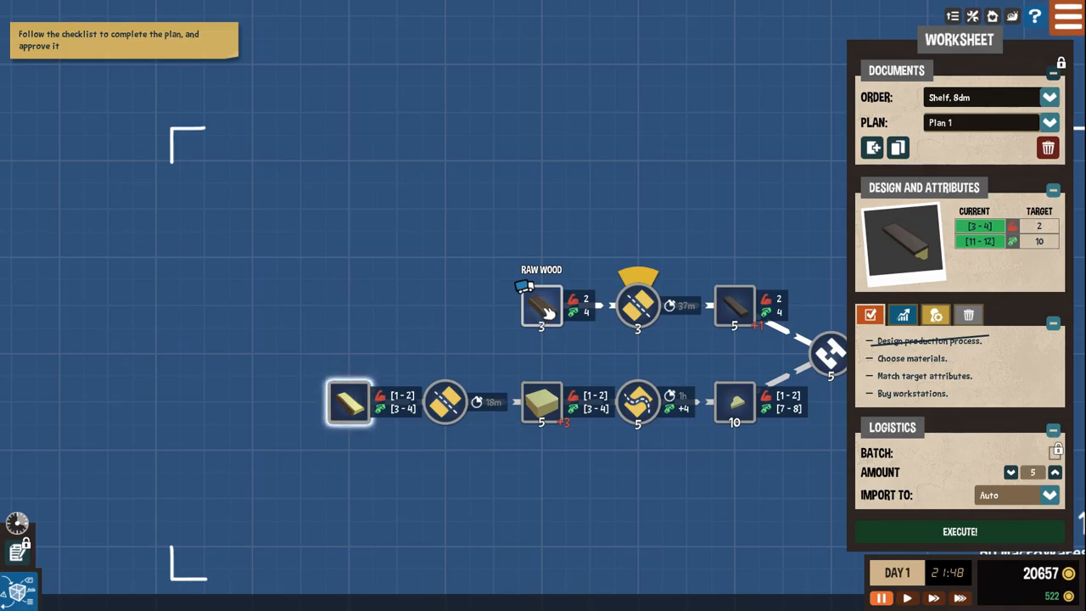
pyautogui.click(547, 312)
pyautogui.click(438, 267)
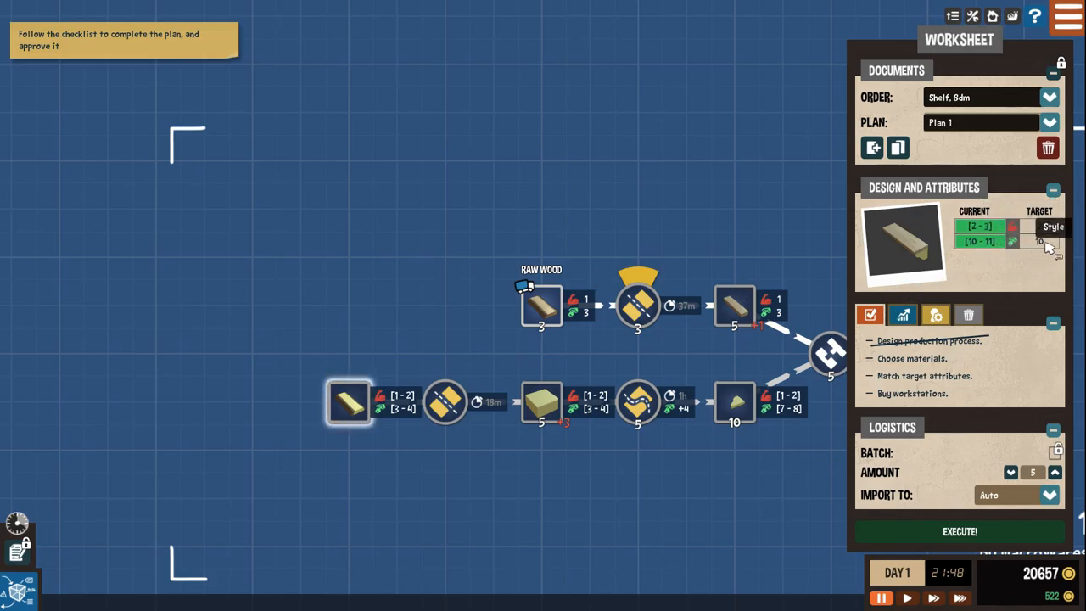
# - Set the lower branch to raw wood so both attributes match the targets
pyautogui.click(350, 407)
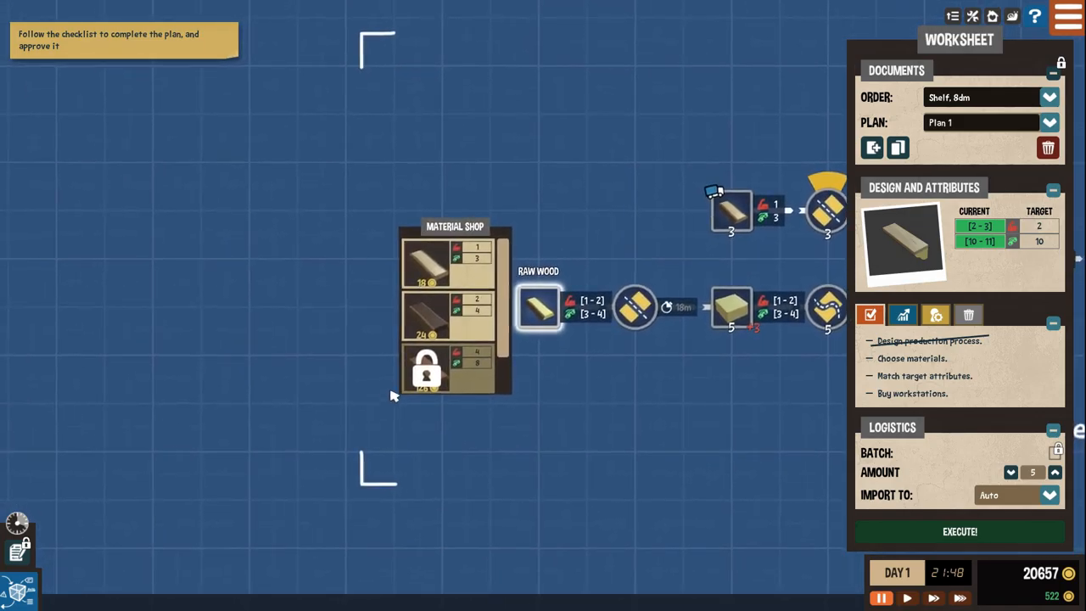
pyautogui.click(426, 268)
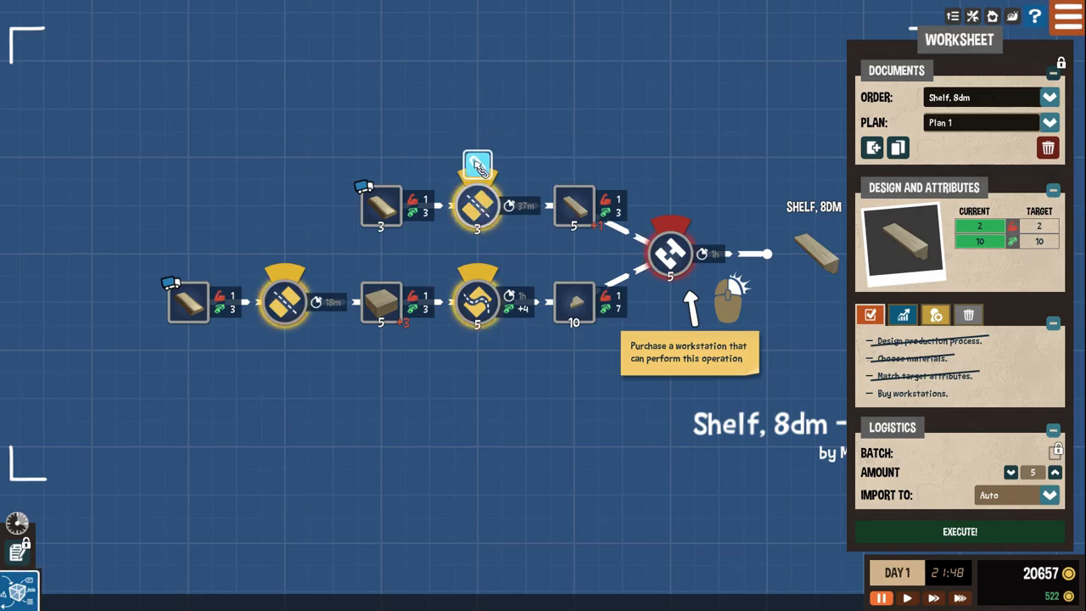
# - Link the top cut and the jigsaw cut operations to the existing workbench
pyautogui.click(477, 164)
pyautogui.click(442, 331)
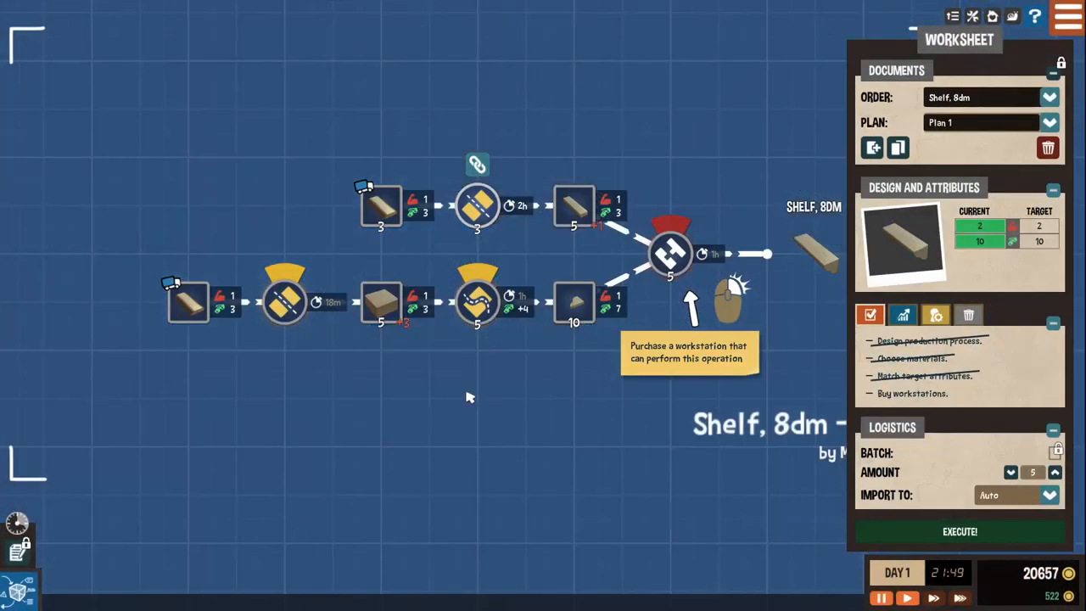
pyautogui.click(477, 257)
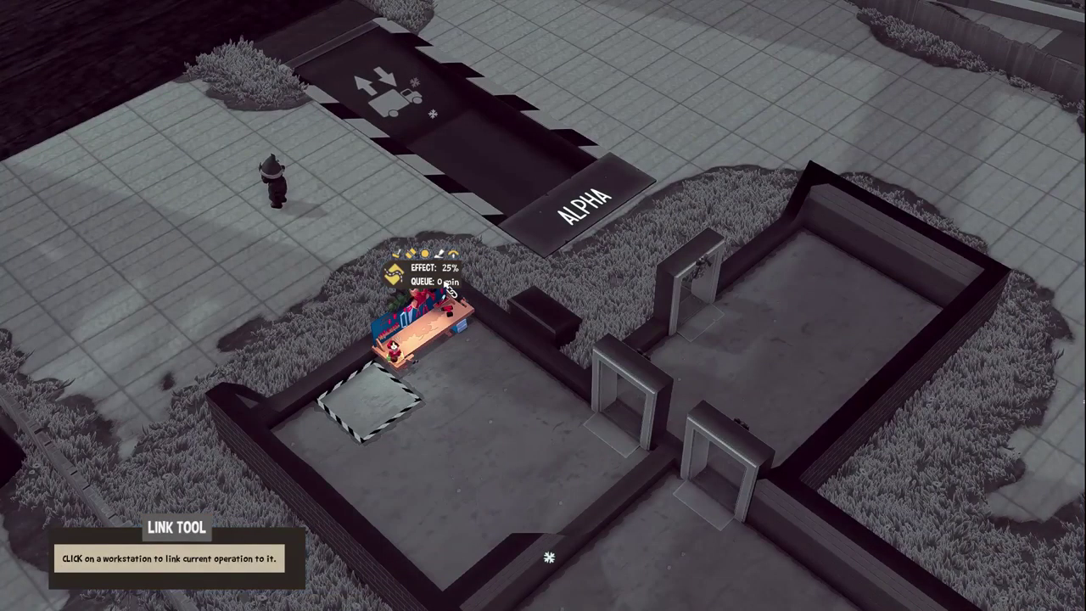
pyautogui.click(430, 330)
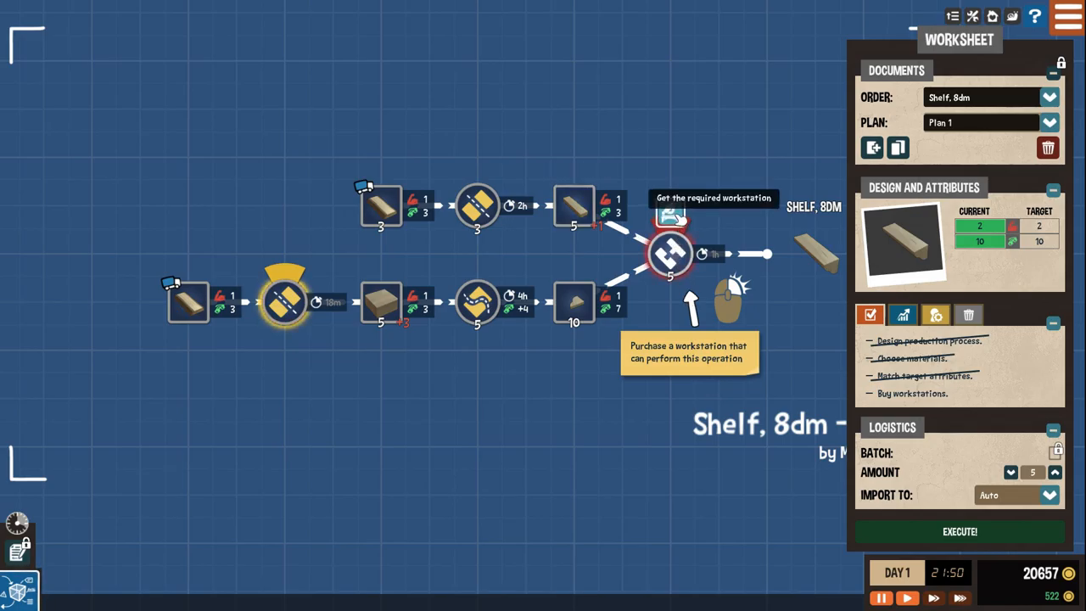
# - Preview an Assembly Station placement from the Basic catalogue, then cancel it without ordering
pyautogui.click(671, 215)
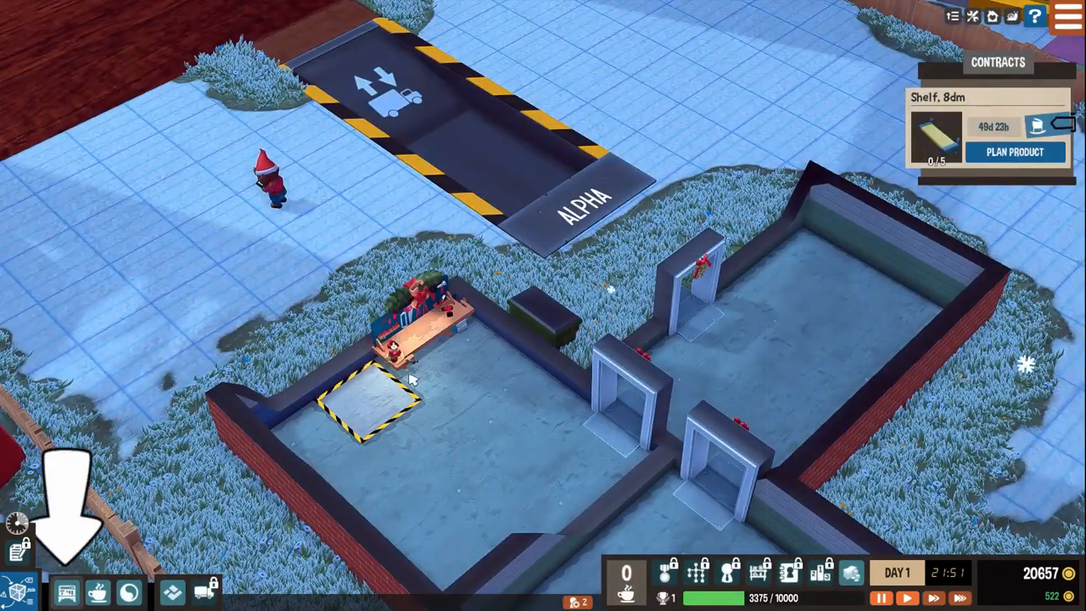
pyautogui.click(74, 593)
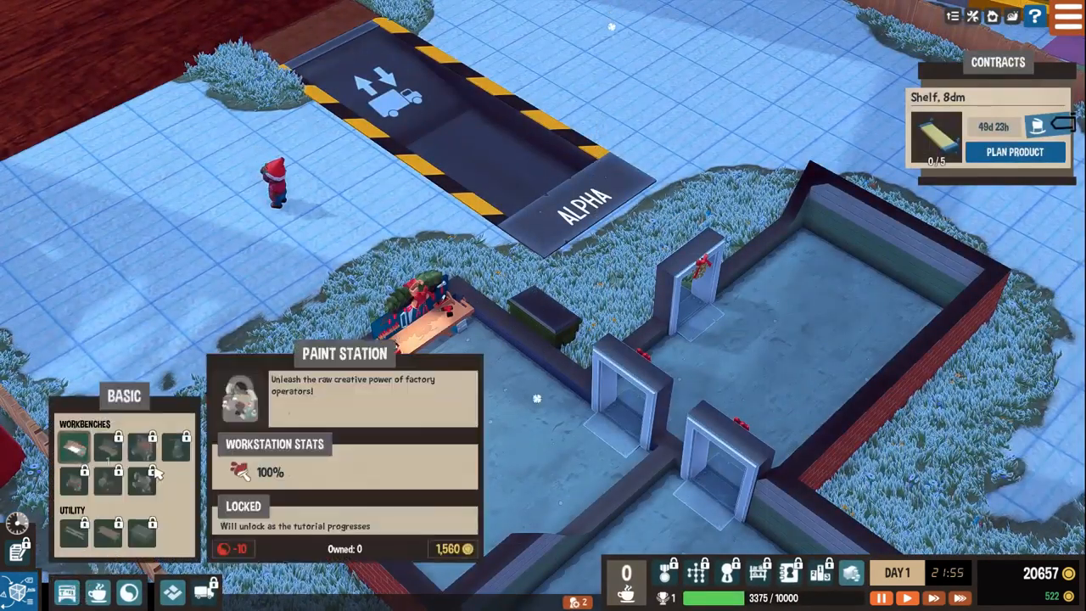
pyautogui.click(74, 448)
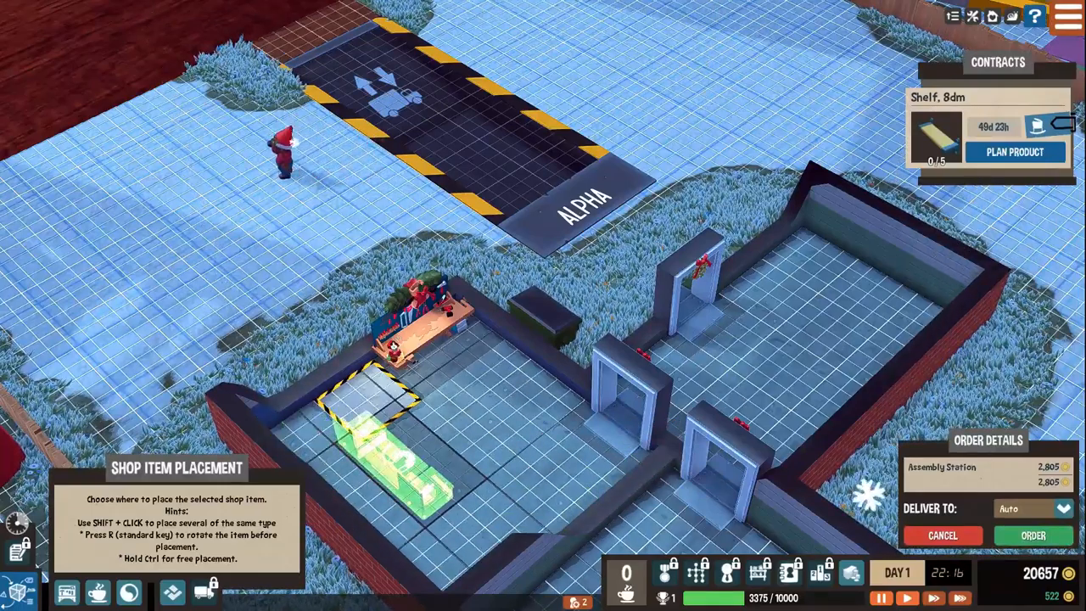
pyautogui.scroll(2, 321, 446)
pyautogui.press('e')
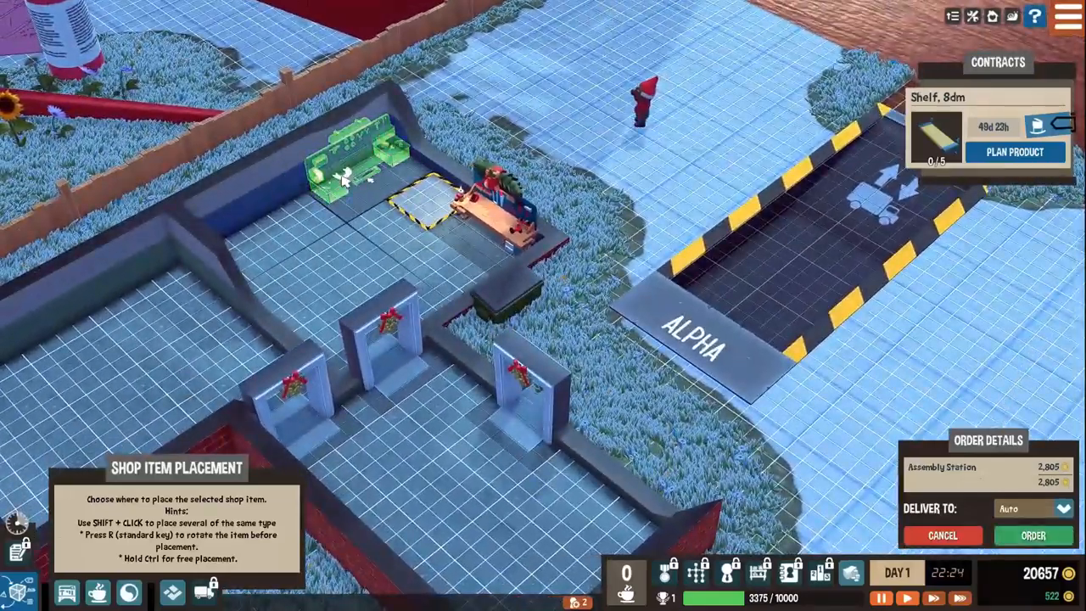
pyautogui.press('r')
pyautogui.press('r')
pyautogui.press('r')
pyautogui.press('r')
pyautogui.press('r')
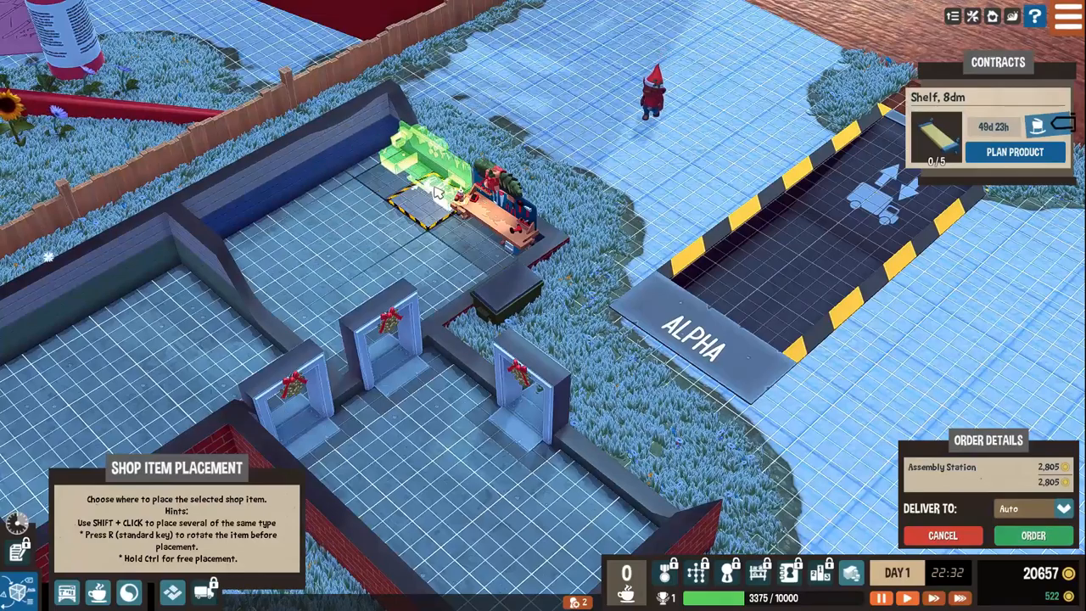
pyautogui.rightClick(373, 200)
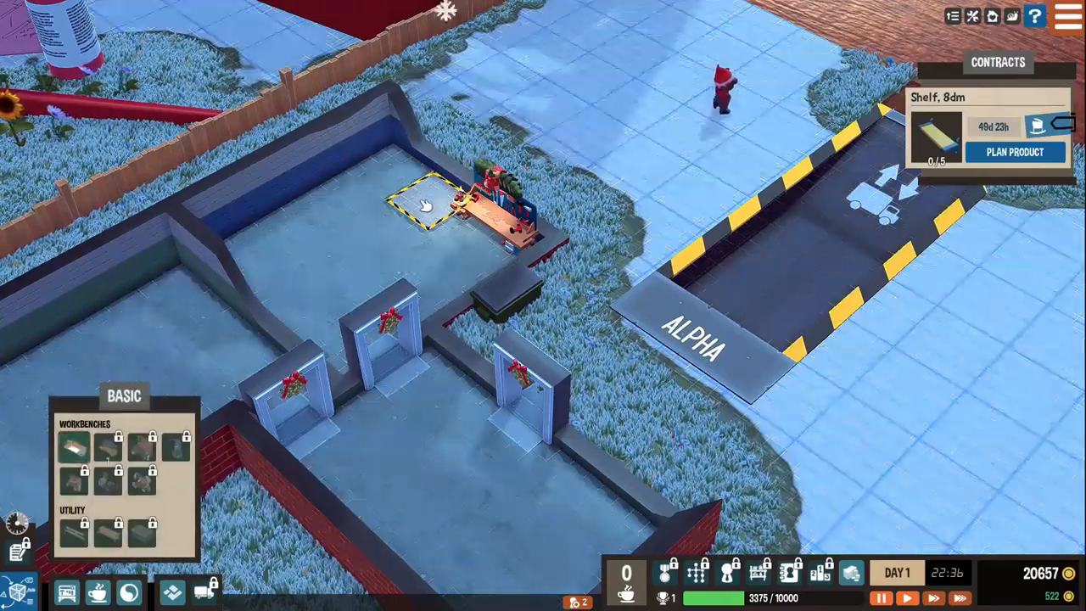
# - Move the striped materials zone to the middle of the room near the doorway and confirm
pyautogui.click(424, 203)
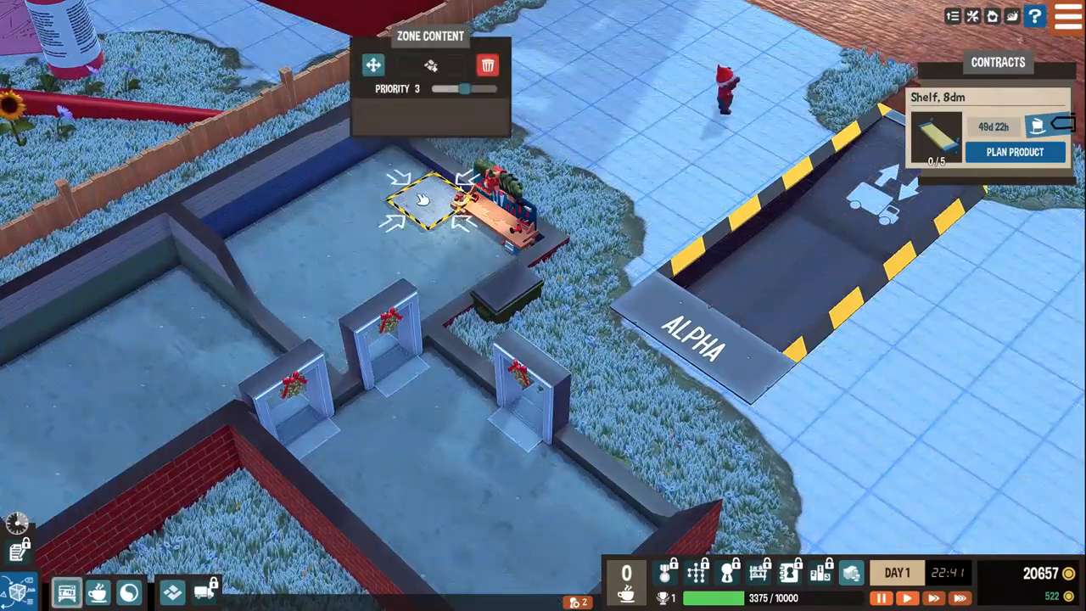
pyautogui.click(374, 67)
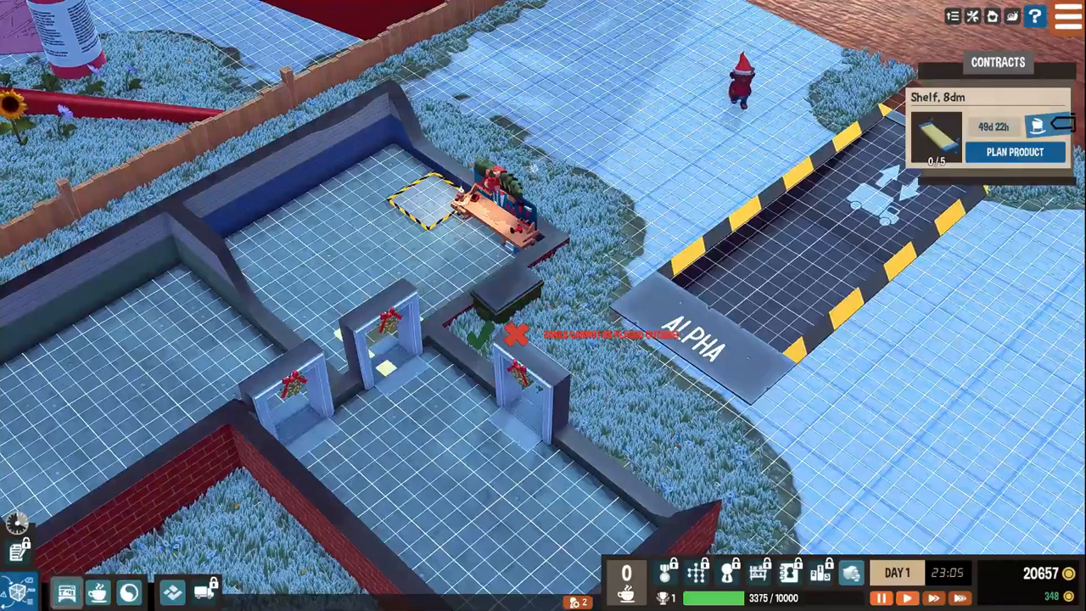
pyautogui.press('q')
pyautogui.scroll(-3, 542, 340)
pyautogui.press('q')
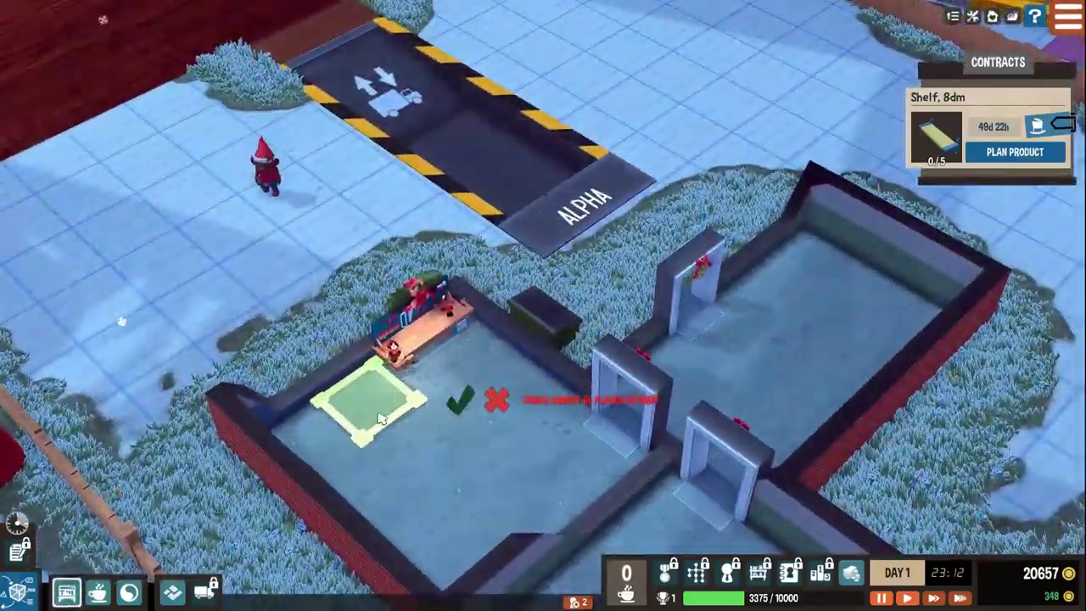
pyautogui.click(459, 401)
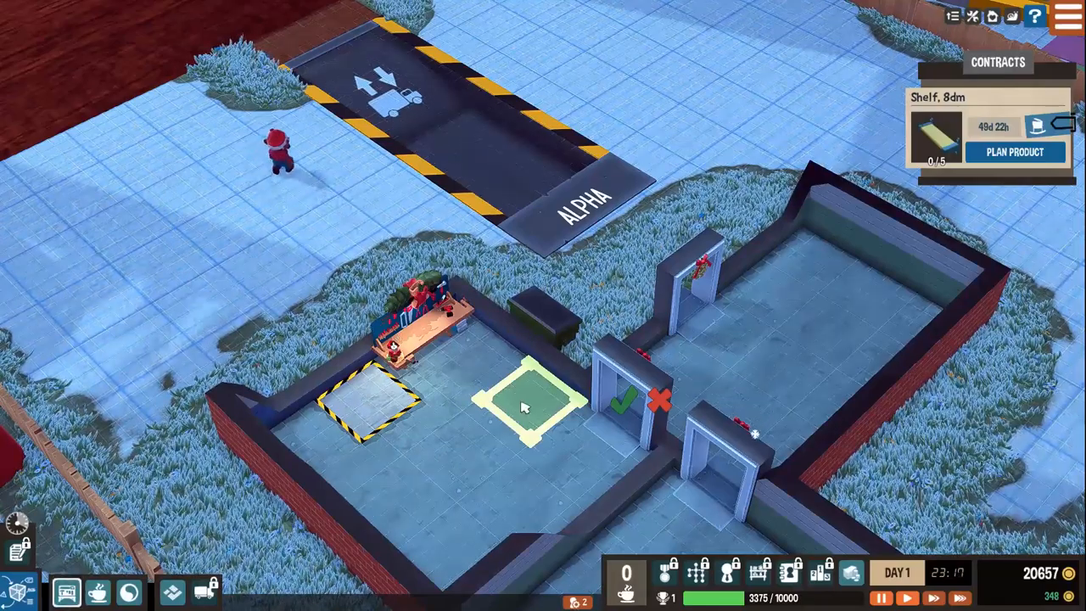
pyautogui.click(527, 401)
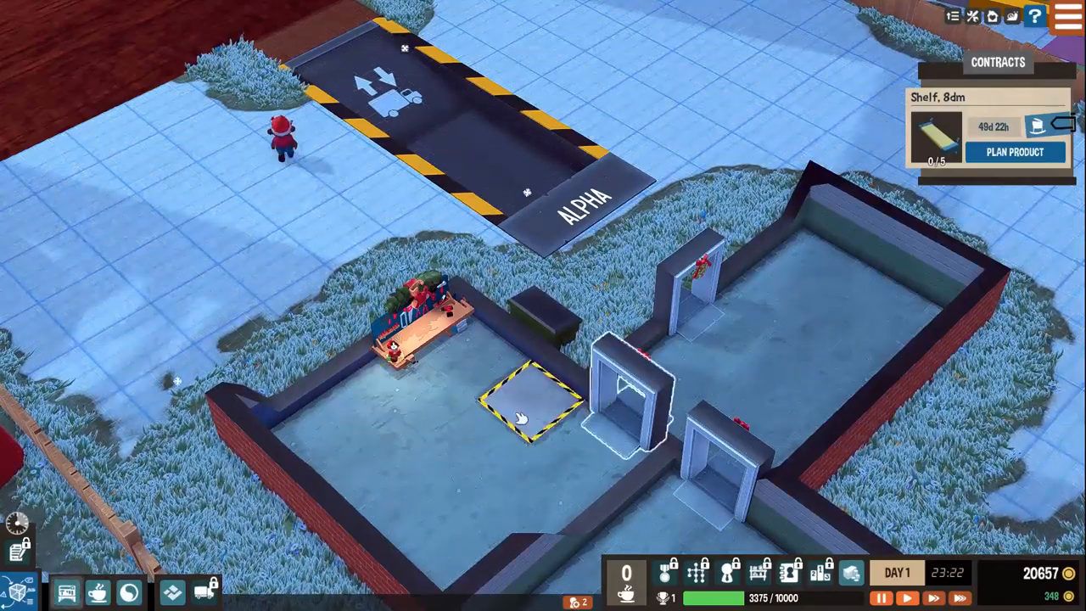
# - Place an Assembly Station along the left wall and confirm its position, briefly checking the shelf plan
pyautogui.click(67, 591)
pyautogui.click(75, 450)
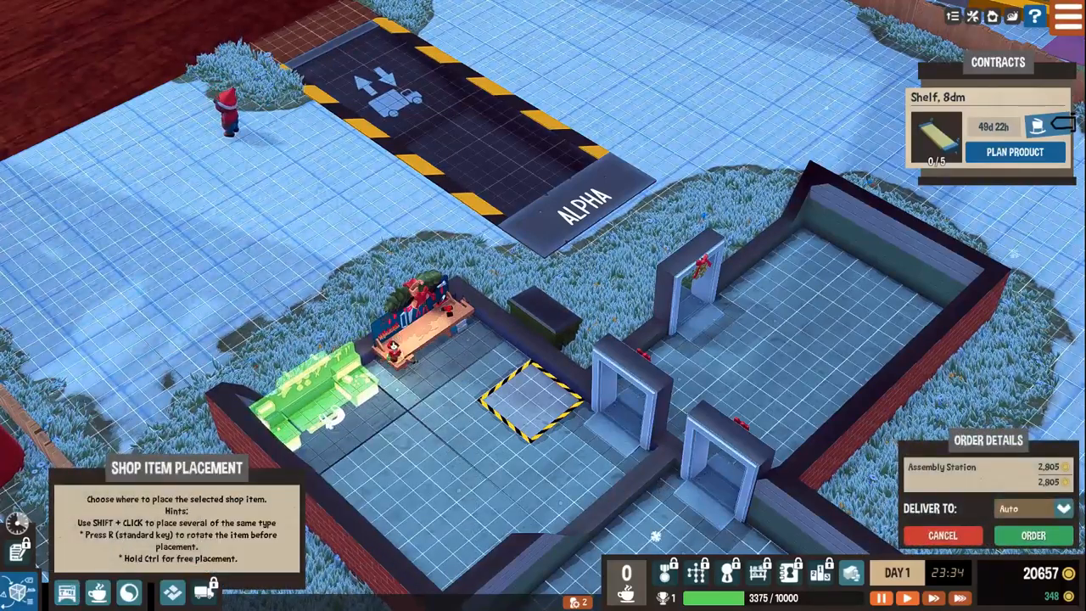
pyautogui.click(327, 395)
pyautogui.click(373, 466)
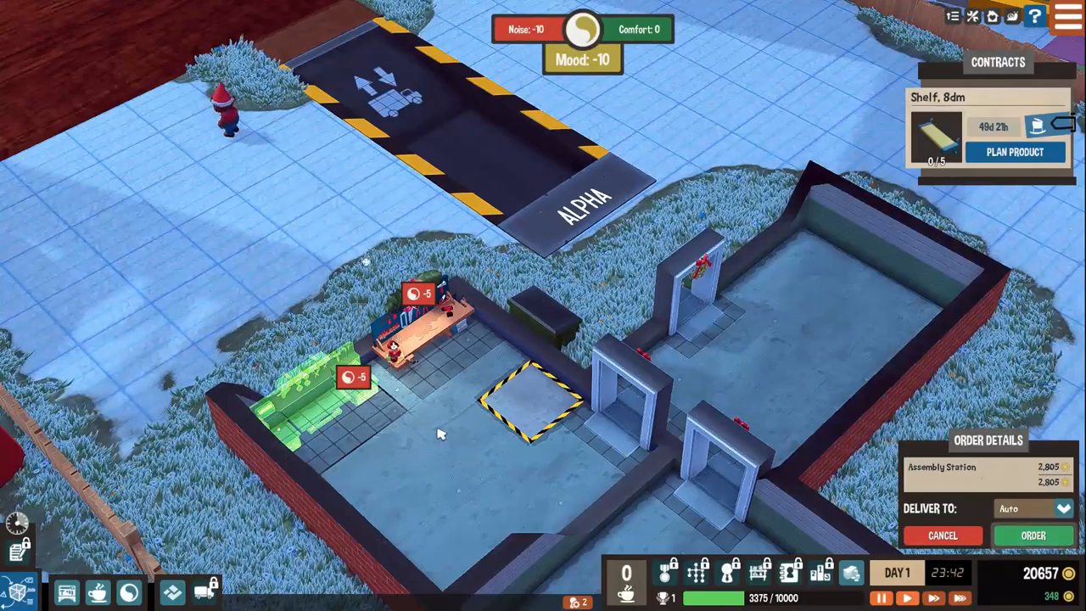
pyautogui.click(1022, 151)
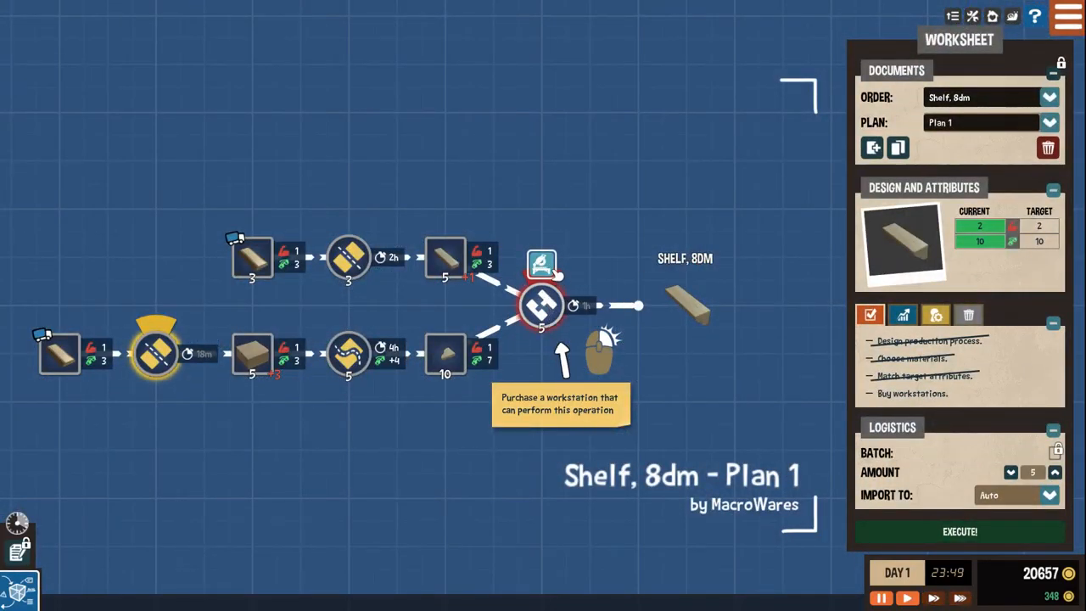
pyautogui.click(543, 266)
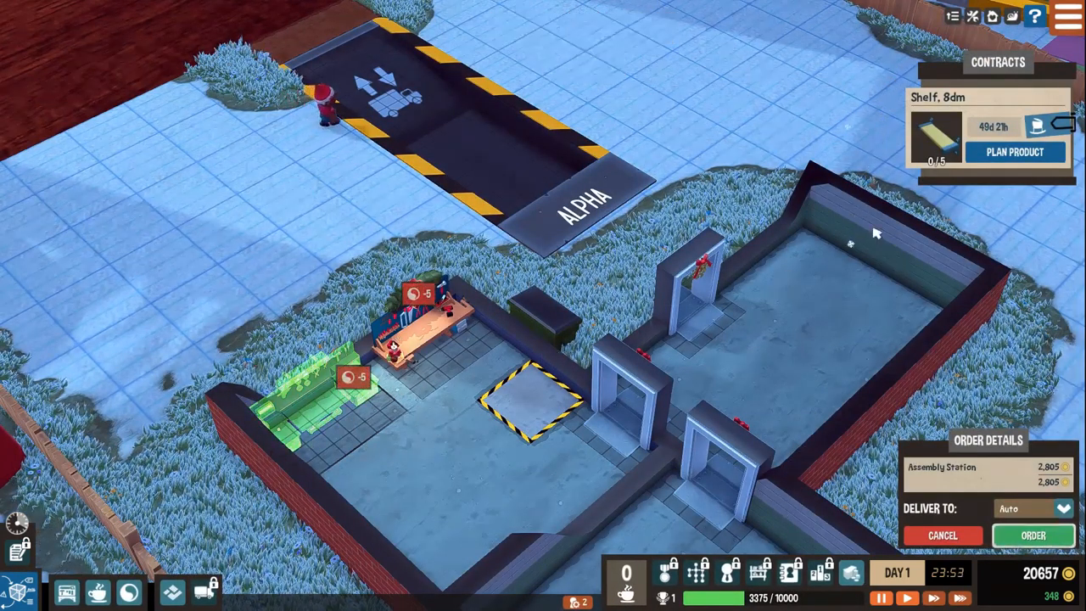
# - Order the assembly station for 2,805 and fast-forward until it arrives, then return to the shelf plan
pyautogui.click(1033, 535)
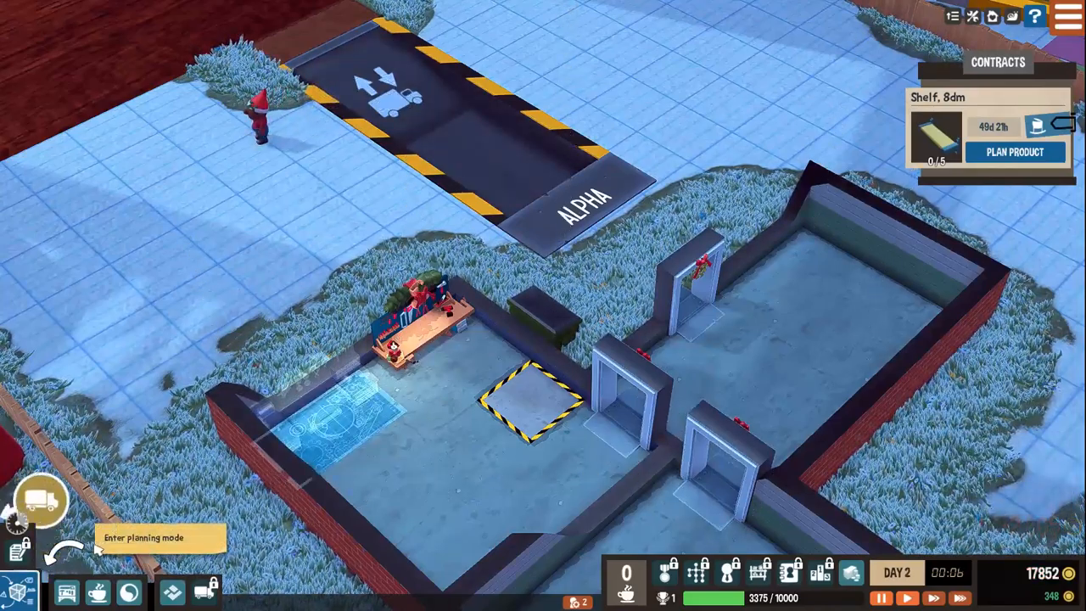
pyautogui.click(937, 598)
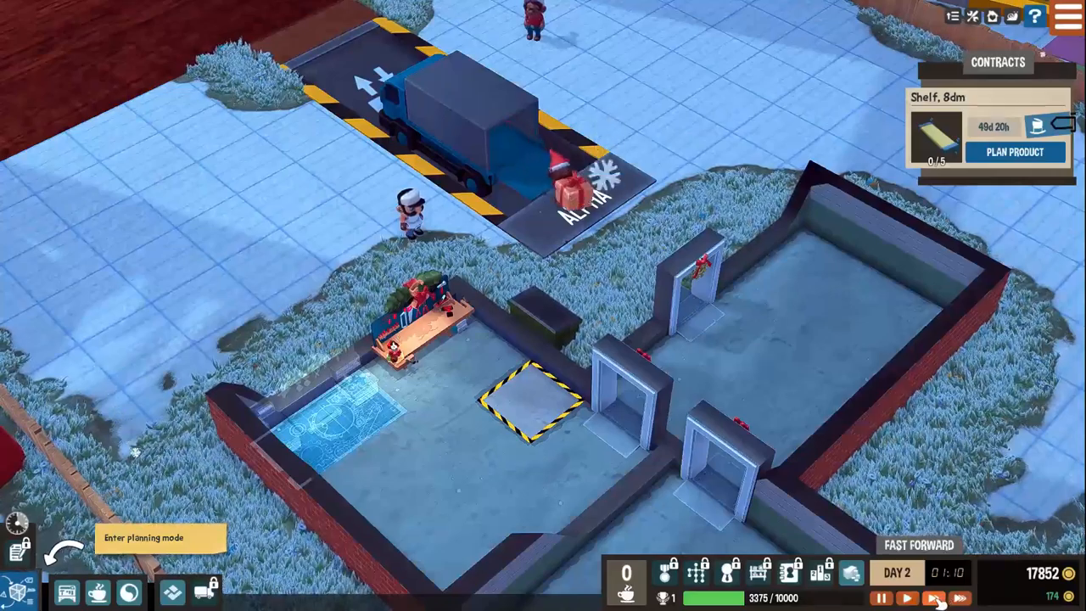
pyautogui.click(933, 598)
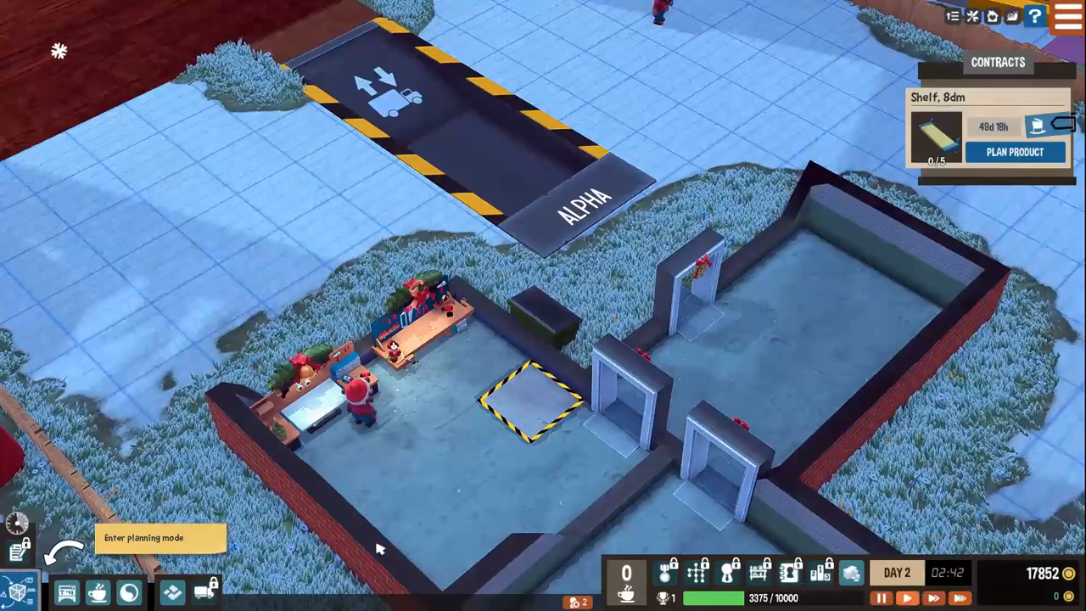
pyautogui.click(17, 592)
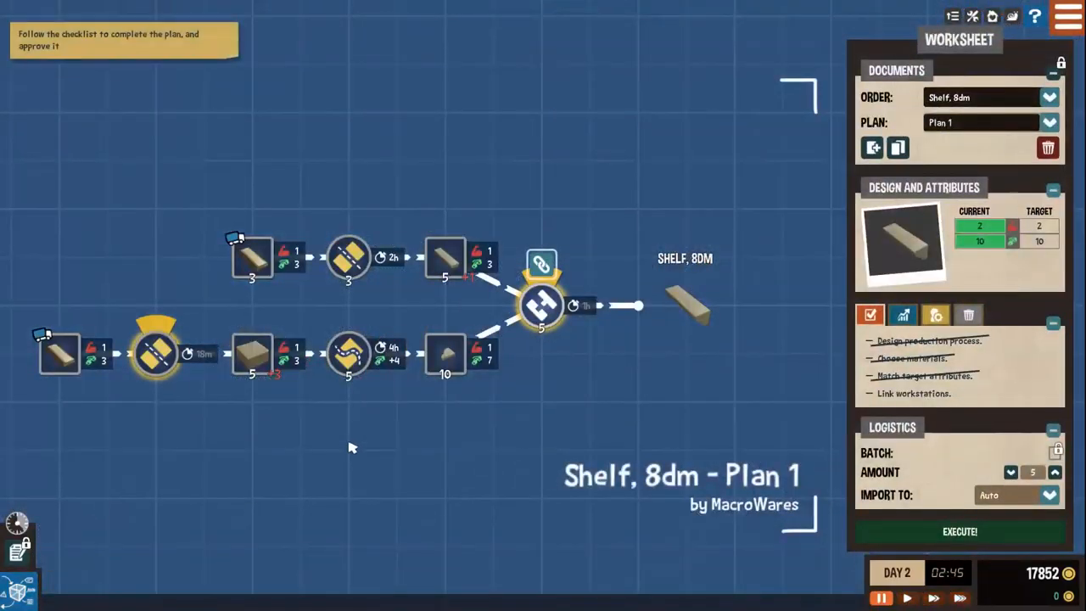
# - Link the remaining operation and the straight-cut operation to workstations
pyautogui.click(546, 268)
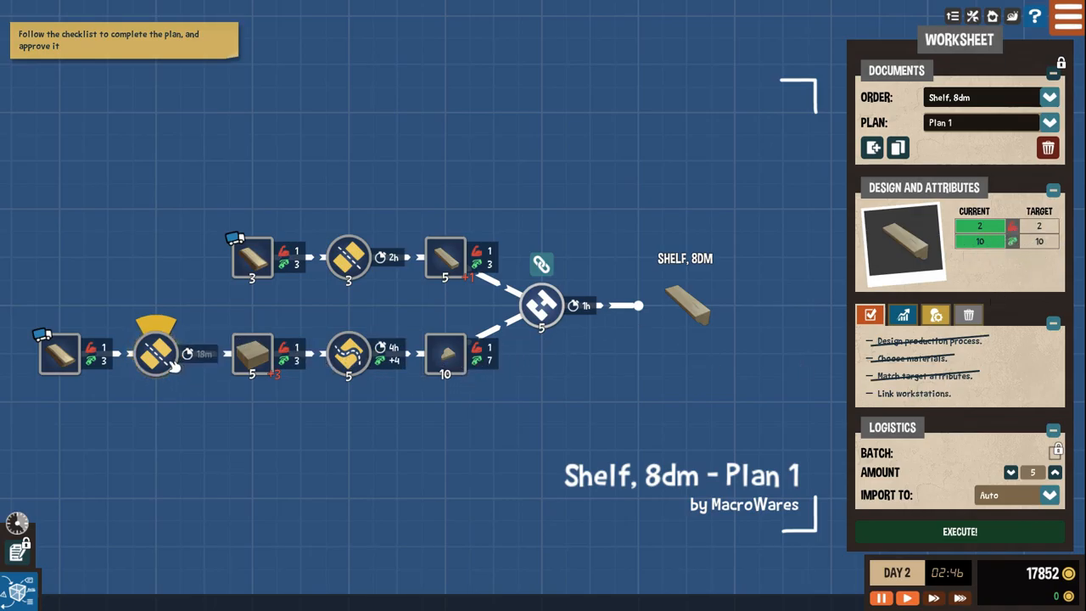
pyautogui.click(161, 335)
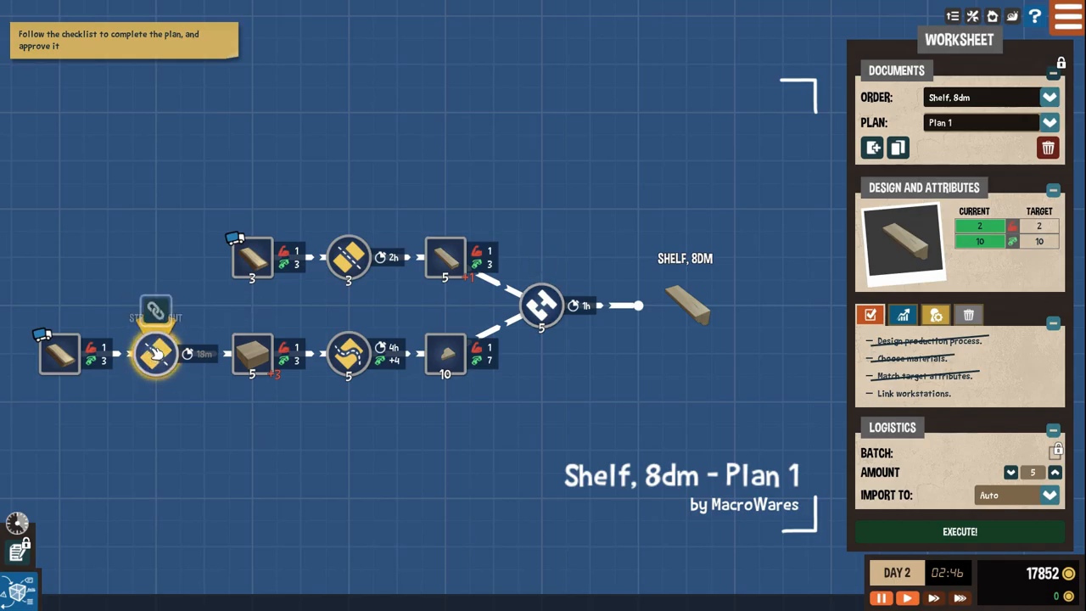
pyautogui.click(156, 315)
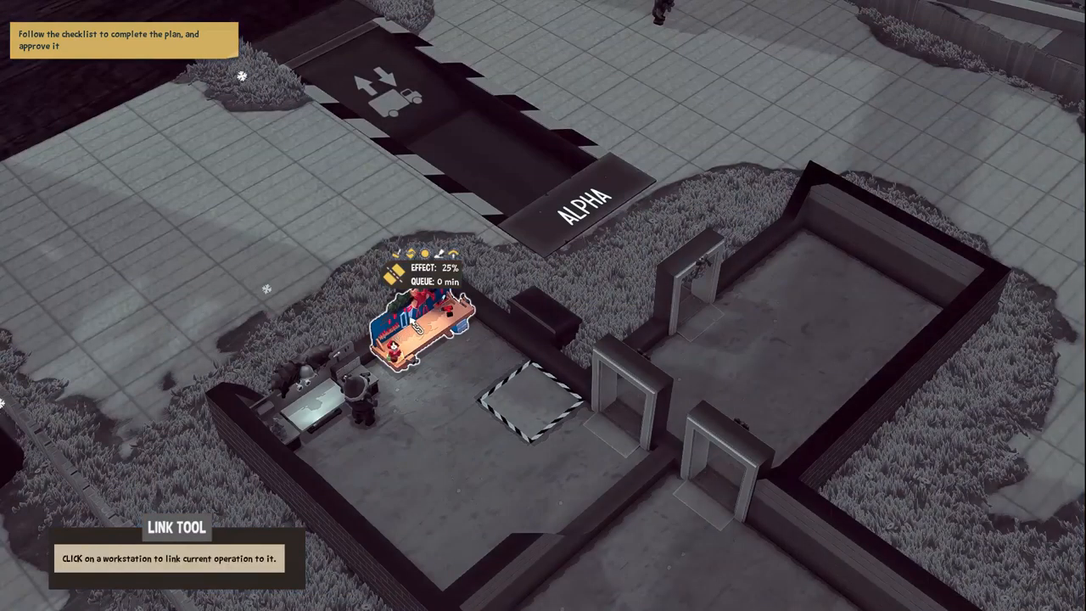
pyautogui.click(423, 324)
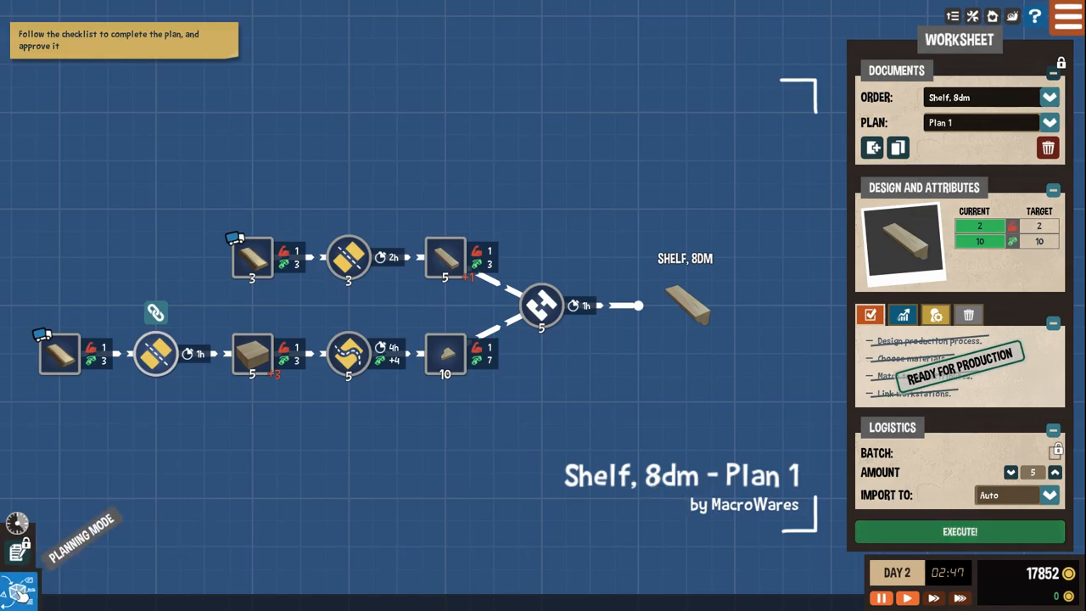
# - Reopen the Shelf, 8dm worksheet and execute the plan to start production
pyautogui.click(18, 587)
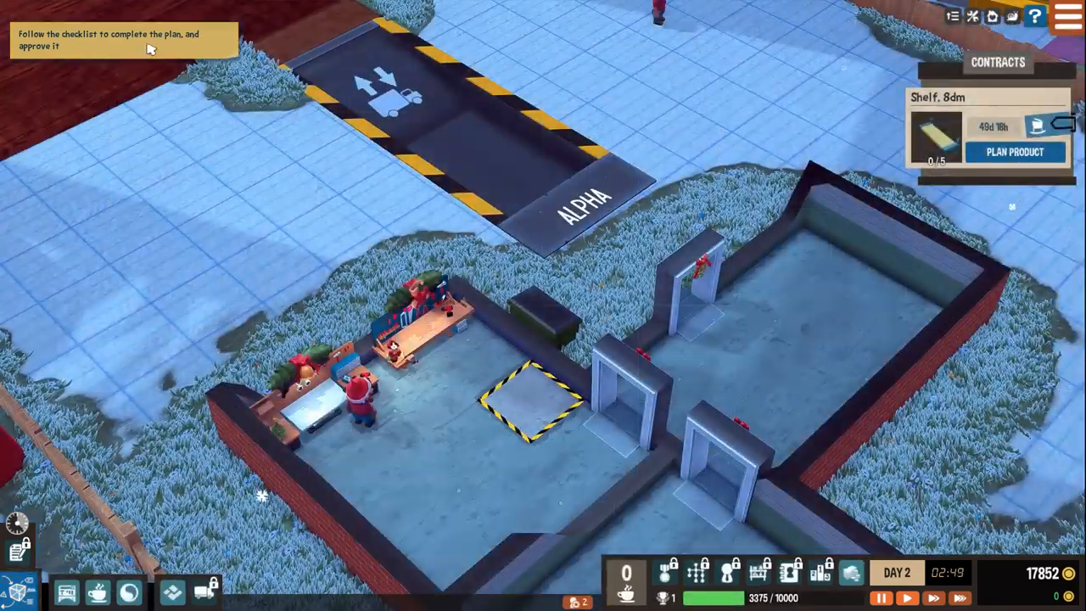
pyautogui.moveTo(949, 158)
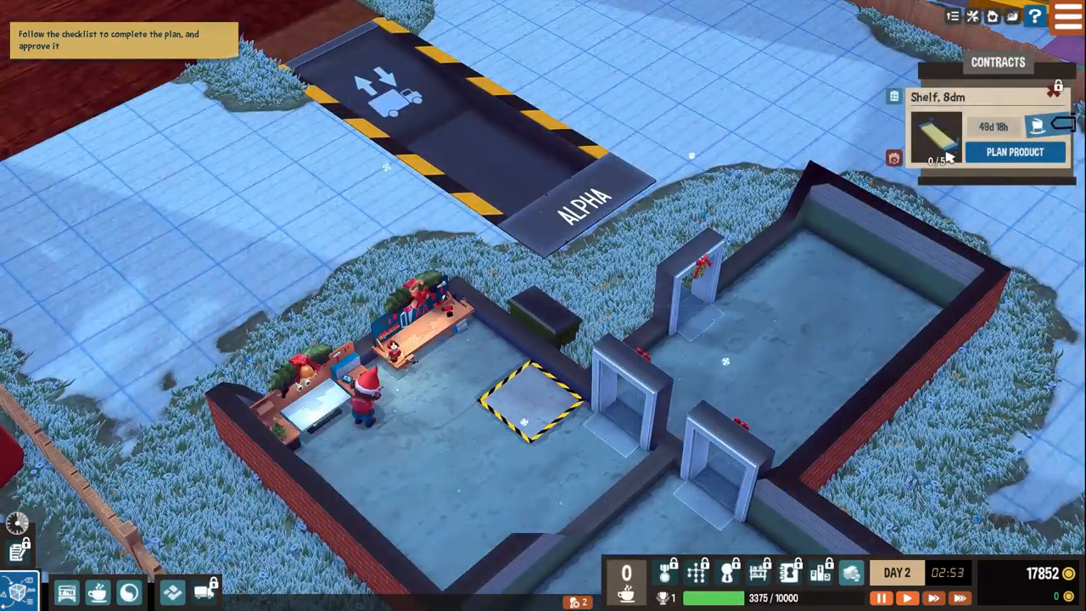
pyautogui.click(1010, 152)
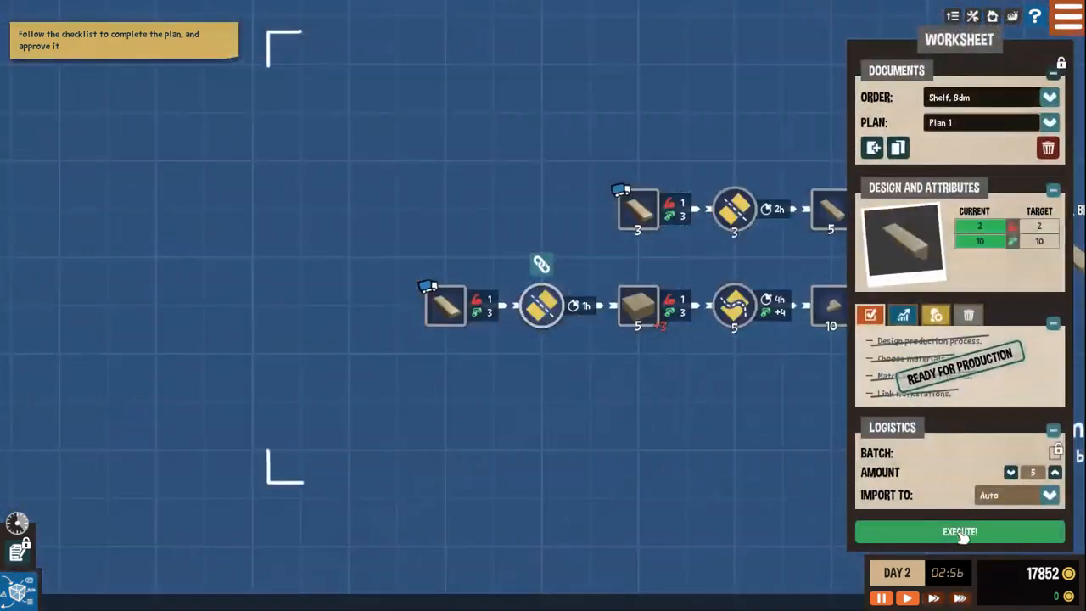
pyautogui.click(960, 532)
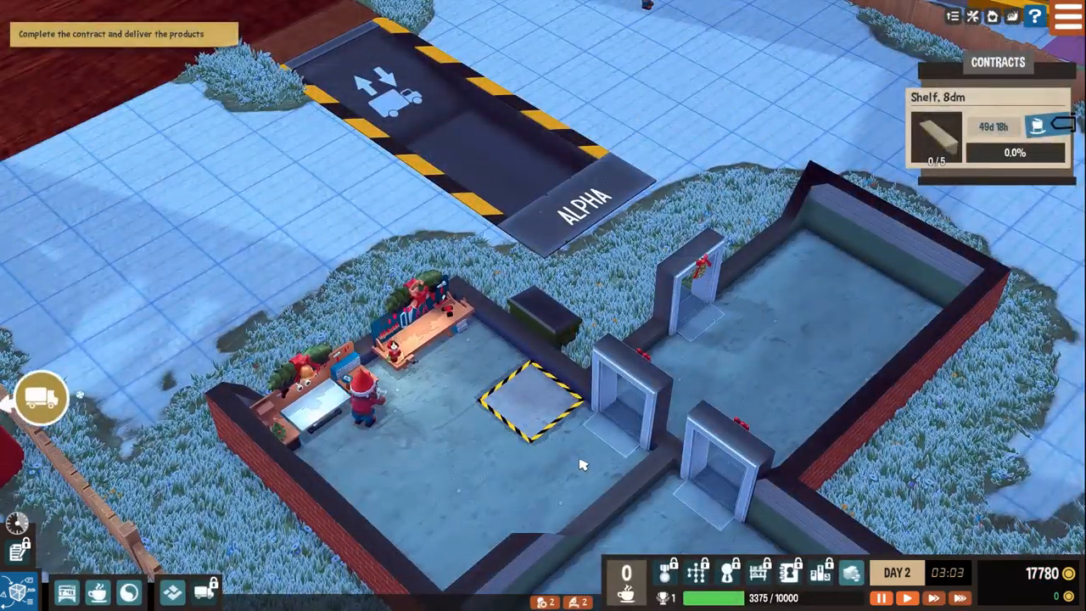
# - Fast-forward time, dismiss the worker-collapsed notice and browse break room items
pyautogui.click(931, 599)
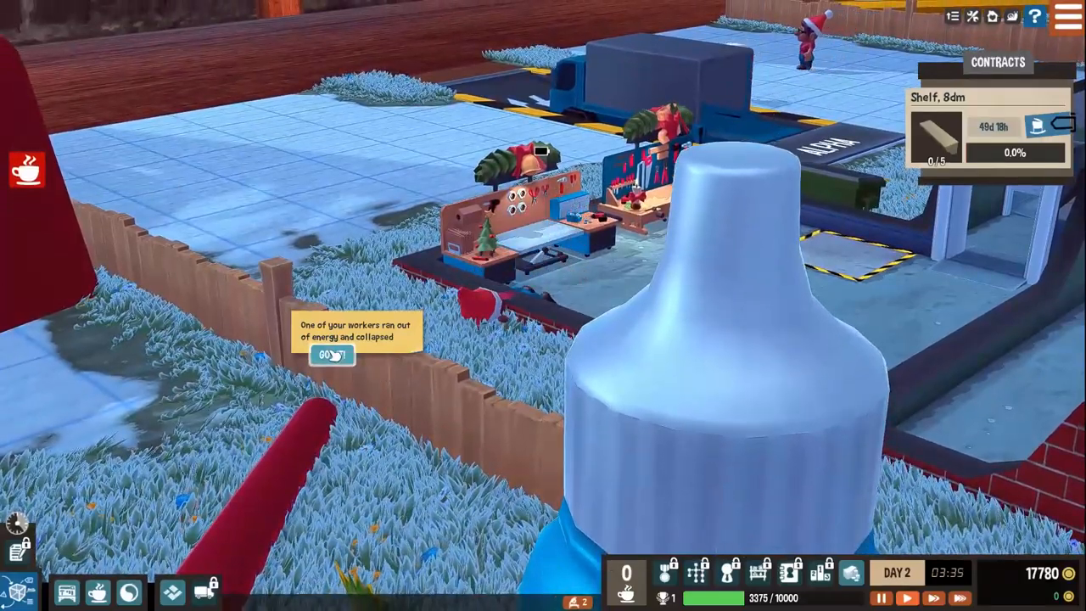
pyautogui.click(331, 354)
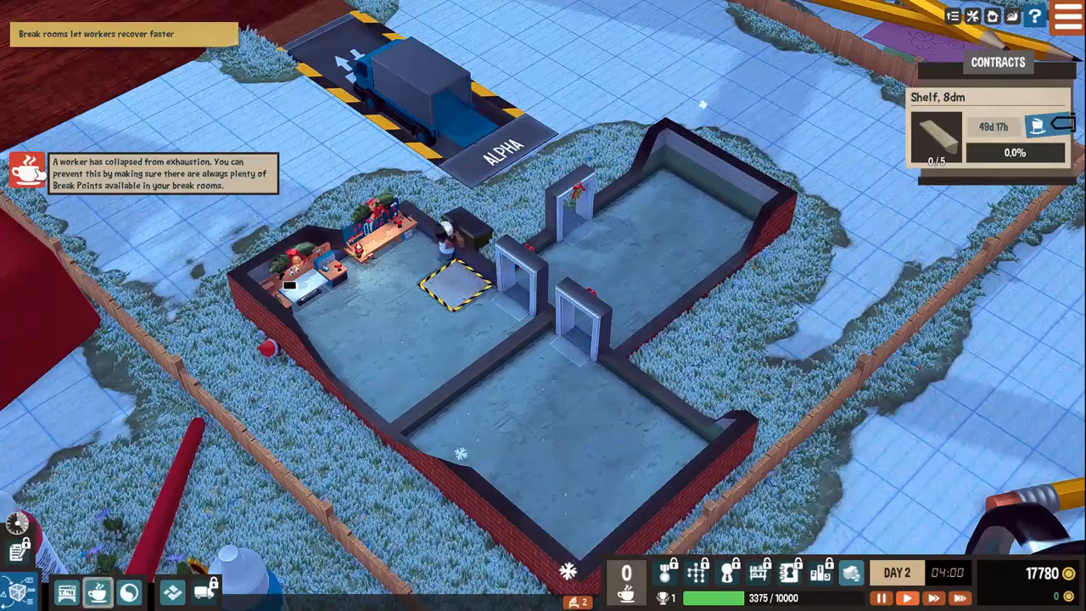
pyautogui.click(99, 591)
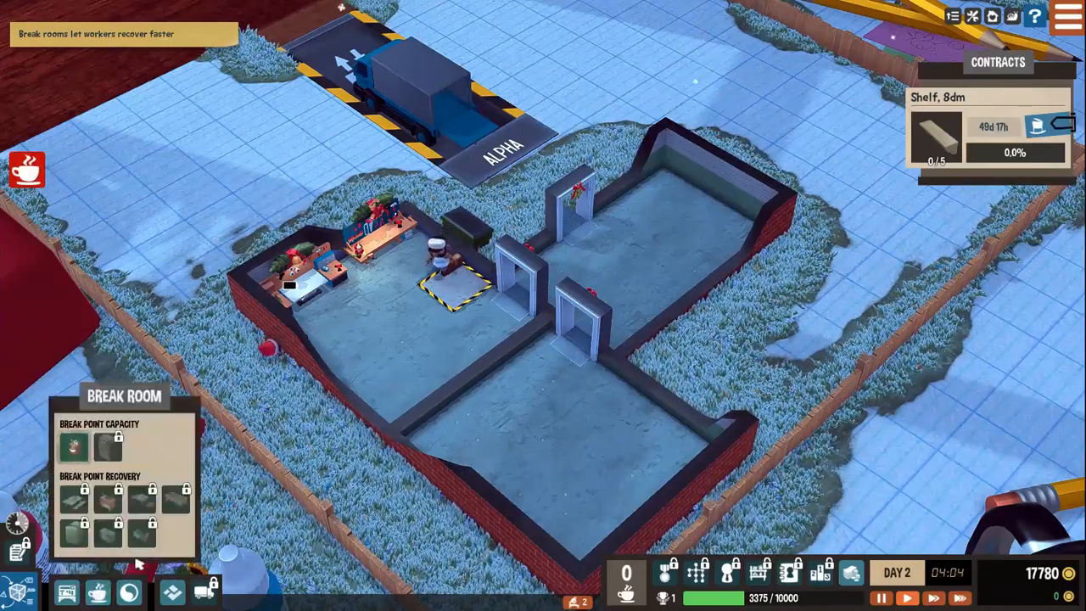
pyautogui.moveTo(74, 446)
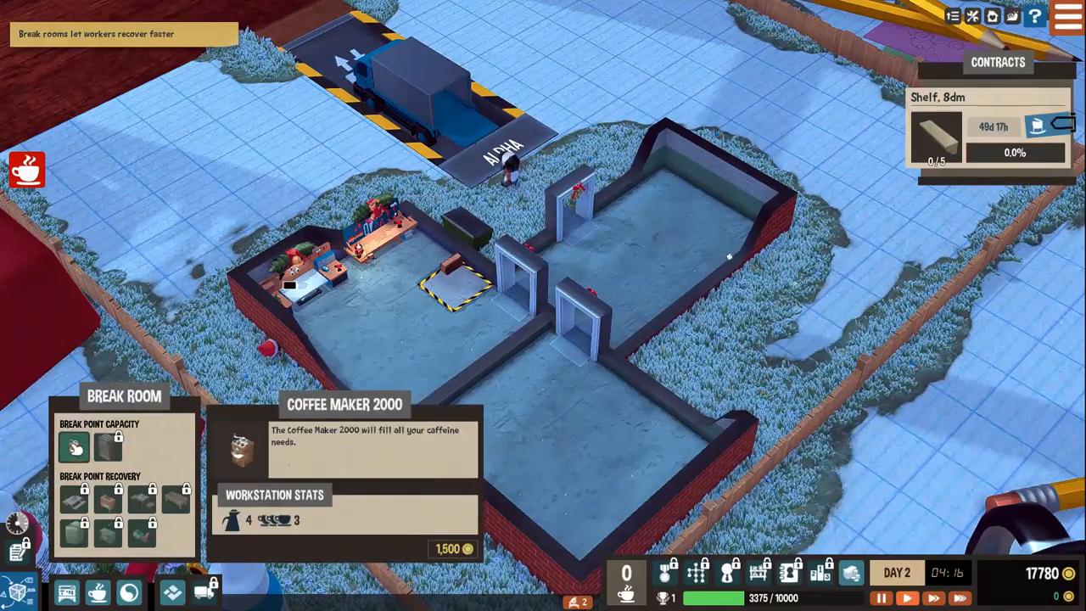
# - Place a Coffee Maker 2000 in the lower room and order it for 1,500
pyautogui.click(74, 447)
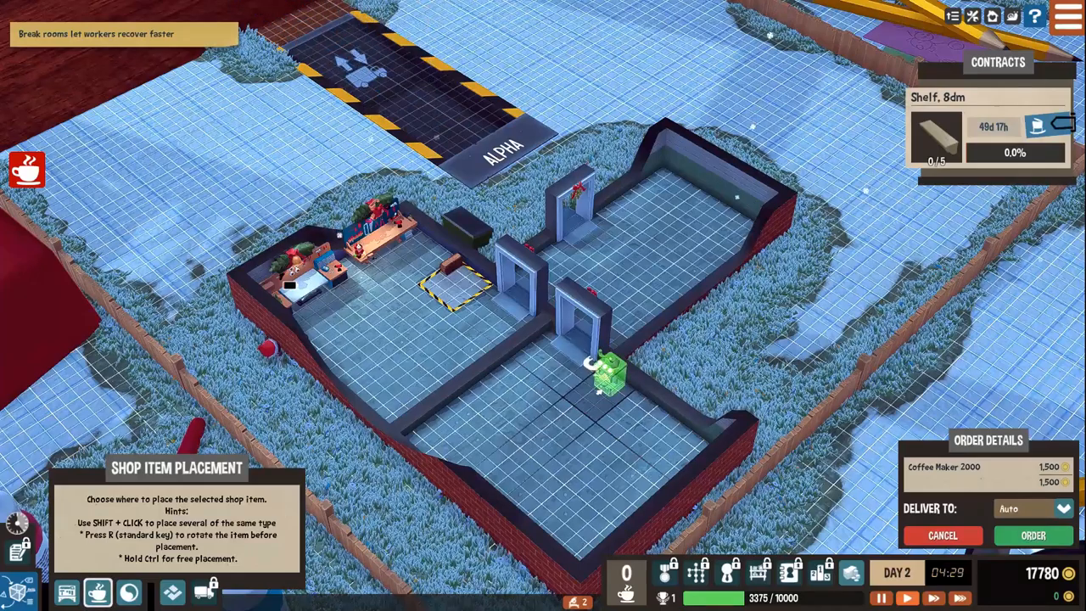
pyautogui.click(625, 383)
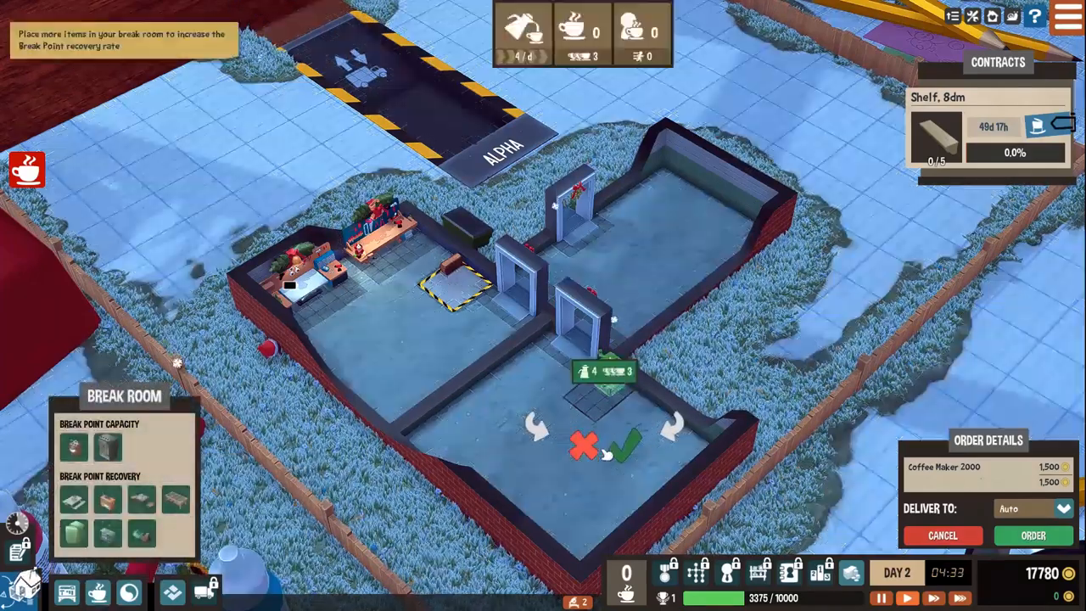
pyautogui.click(628, 449)
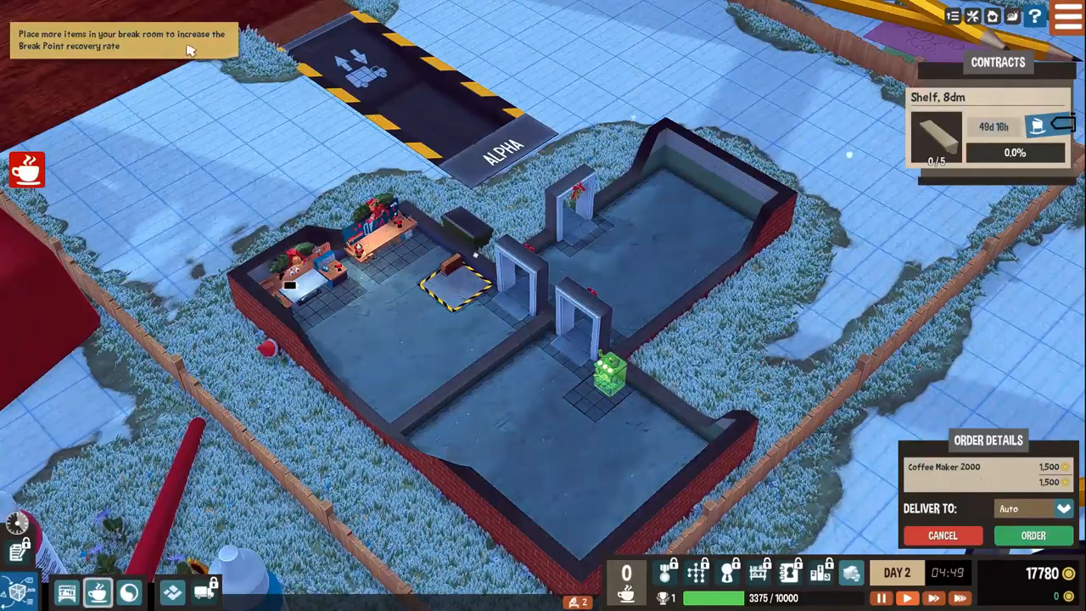
pyautogui.click(97, 593)
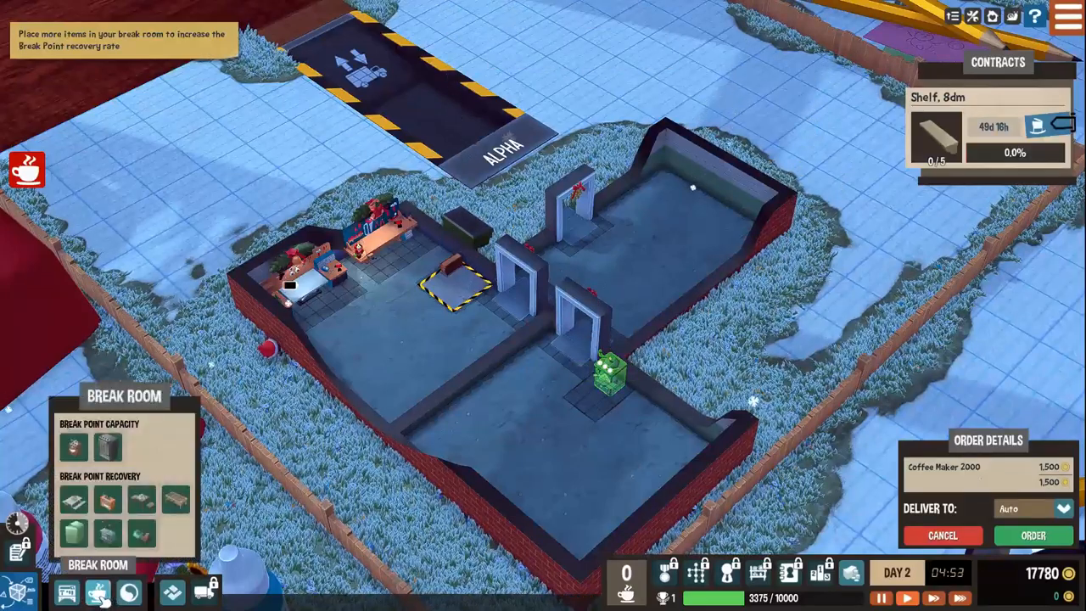
pyautogui.click(1015, 539)
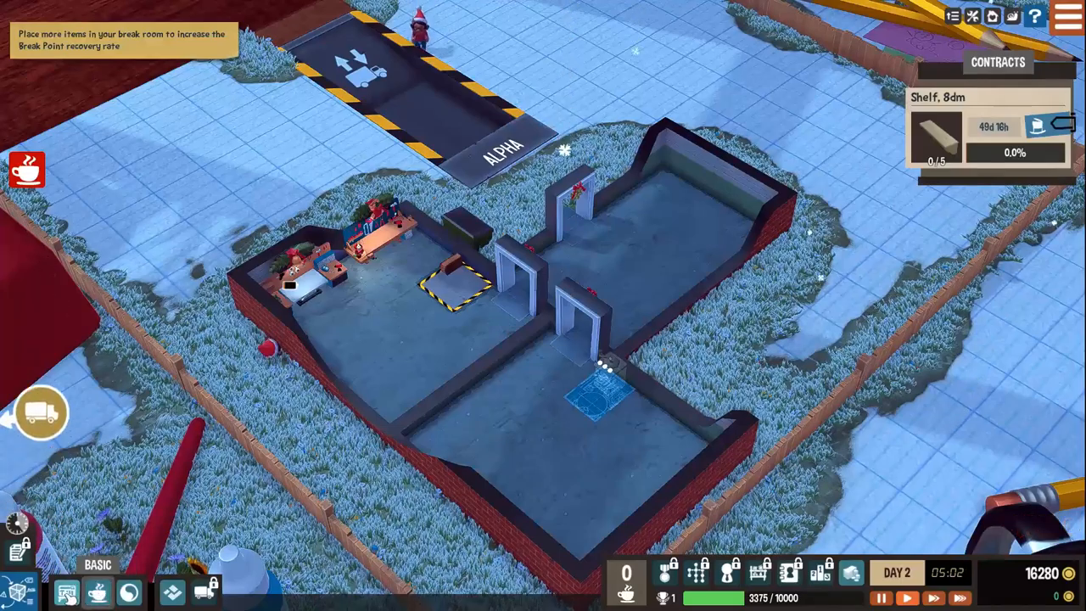
pyautogui.click(97, 593)
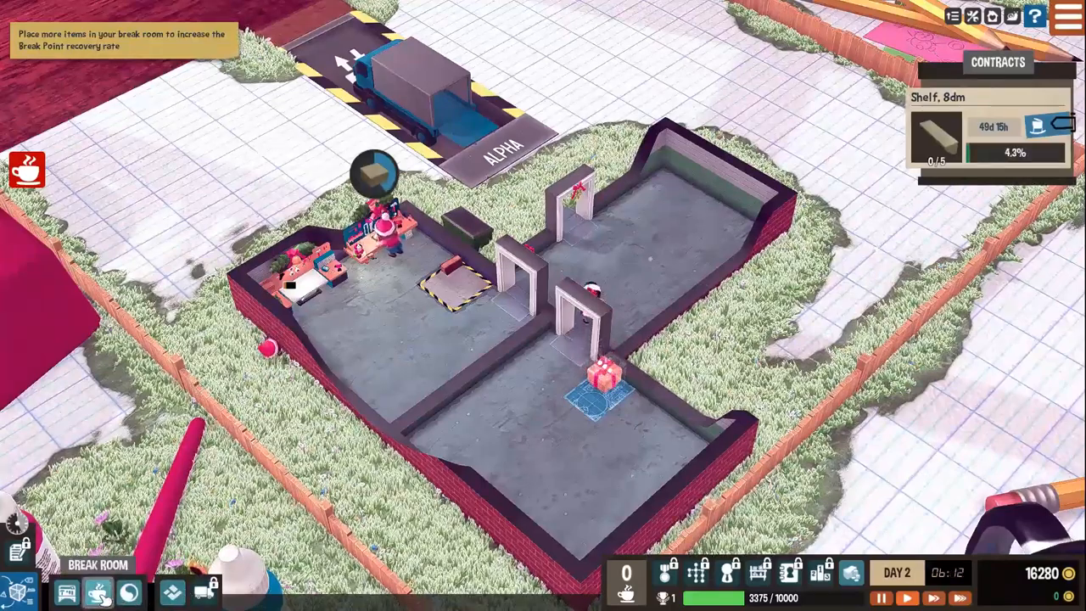
# - Place and order a Break Table in the break room from the Break Room items
pyautogui.click(98, 594)
pyautogui.moveTo(74, 500)
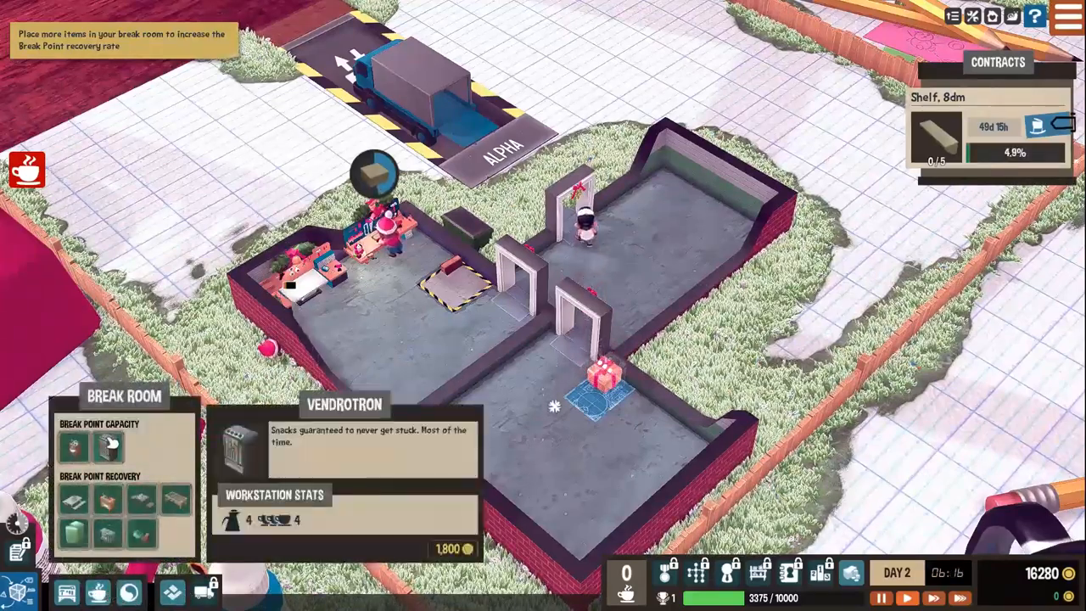
pyautogui.click(75, 500)
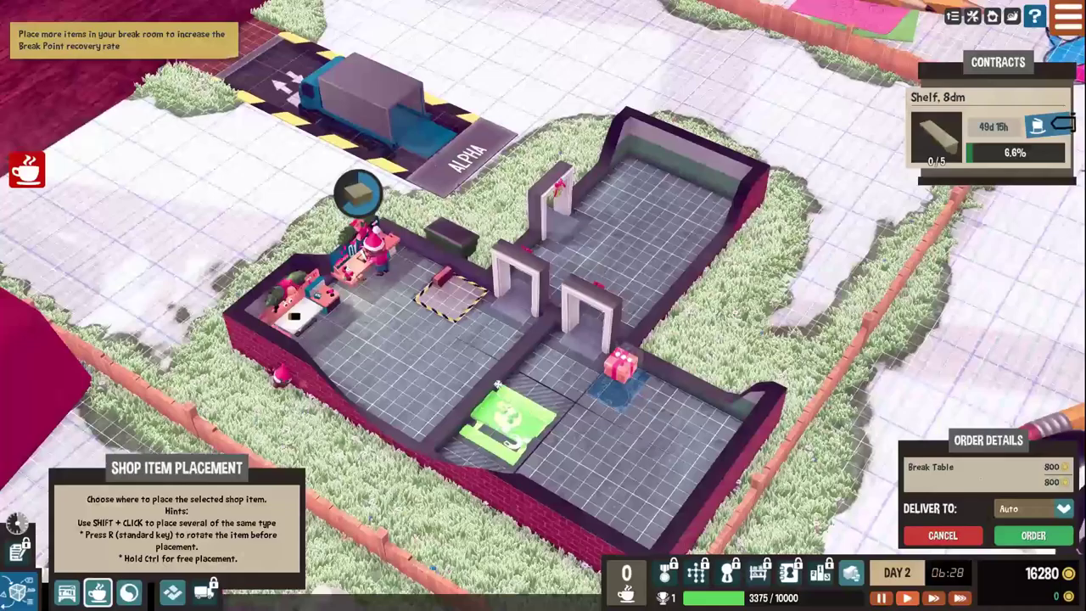
pyautogui.scroll(1, 543, 441)
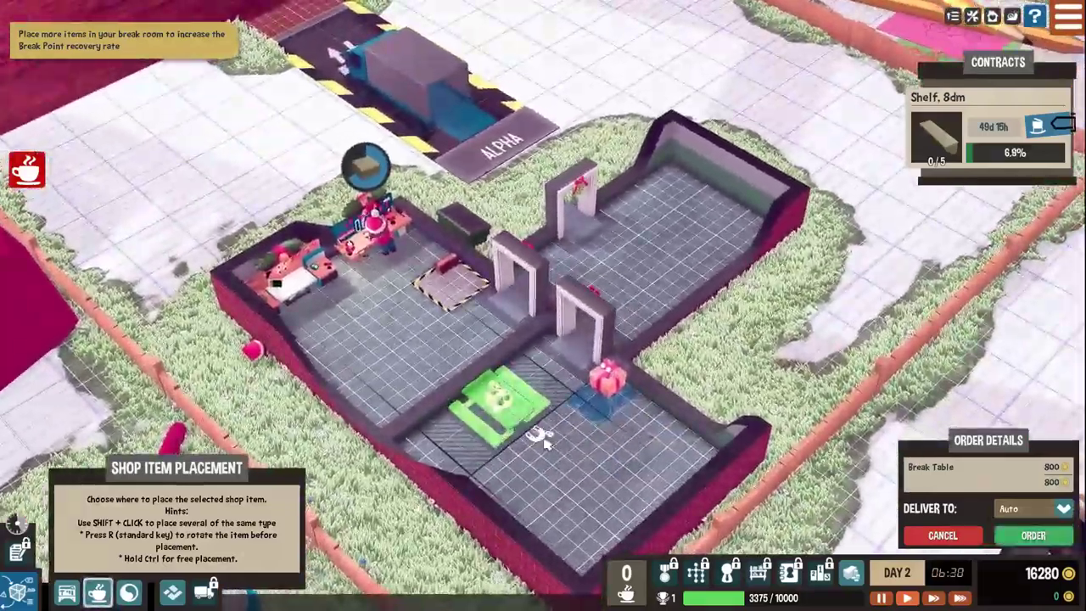
pyautogui.scroll(-2, 543, 442)
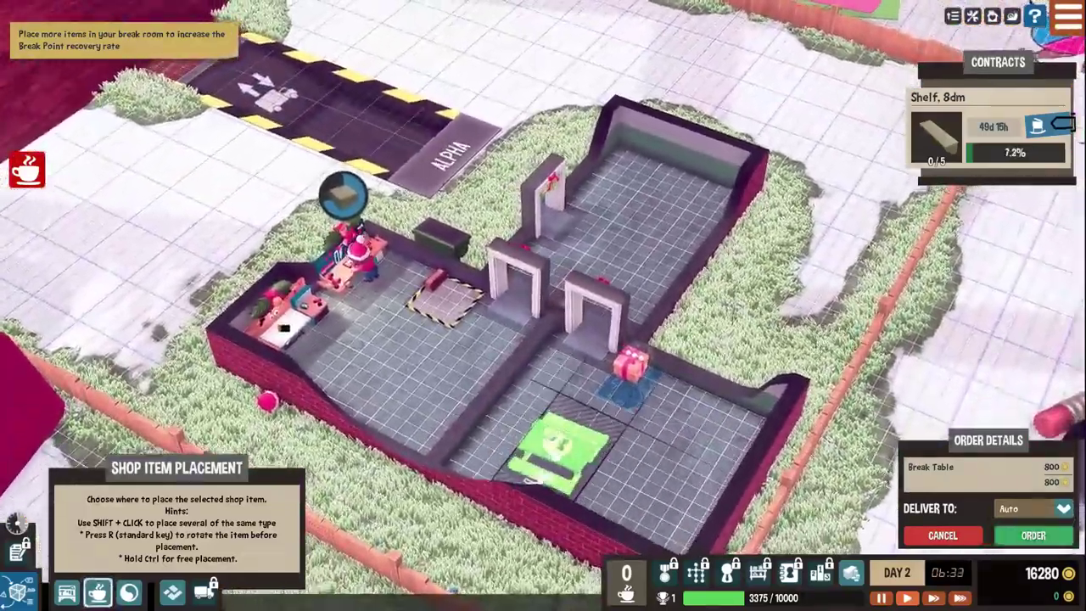
pyautogui.scroll(2, 611, 459)
pyautogui.scroll(-2, 594, 484)
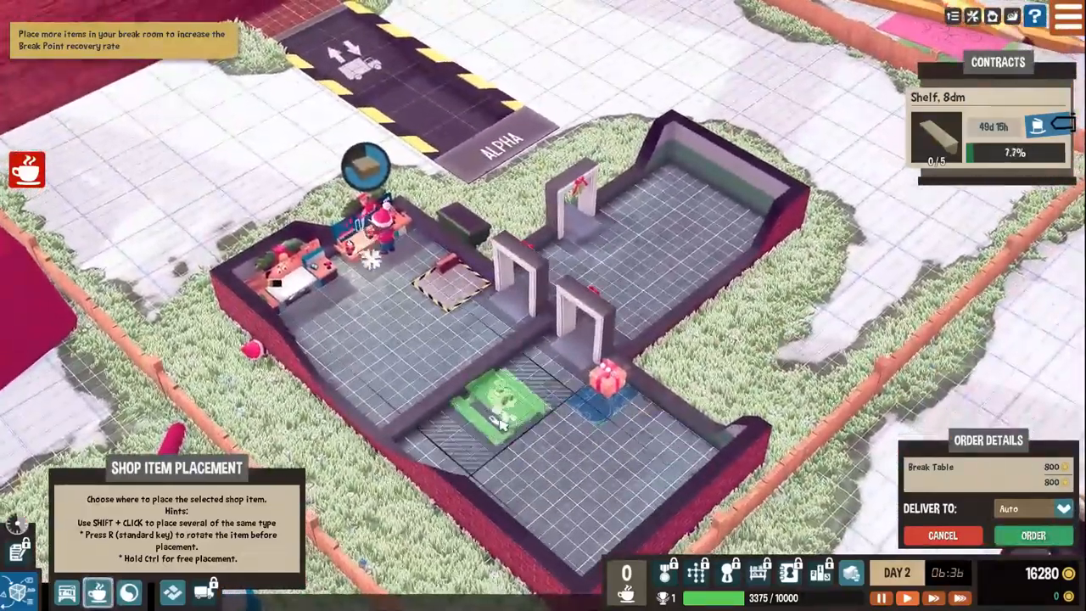
pyautogui.scroll(2, 475, 437)
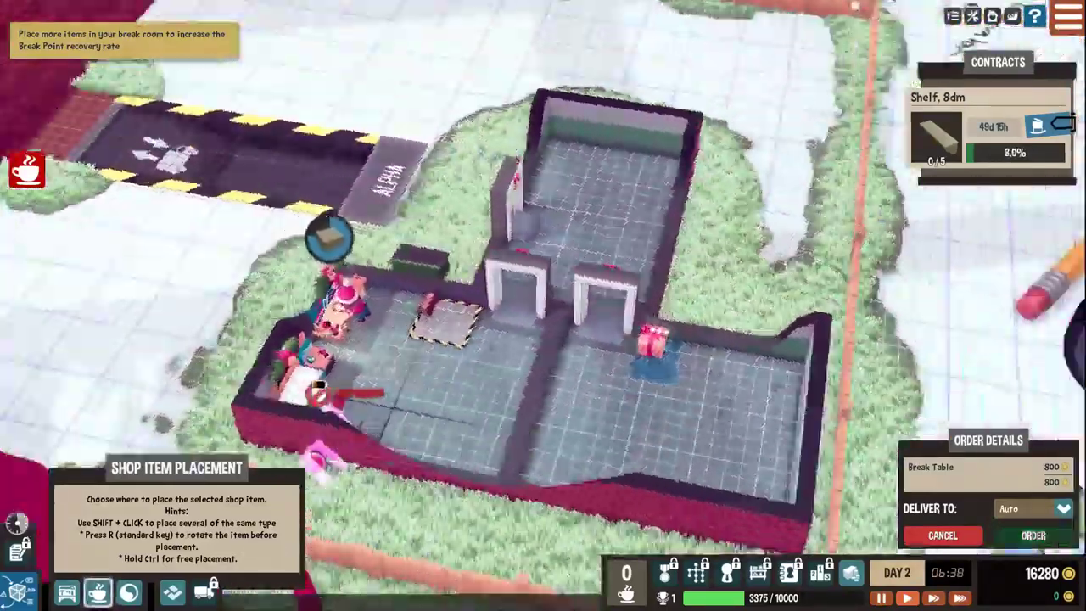
pyautogui.scroll(-2, 536, 438)
pyautogui.scroll(2, 536, 437)
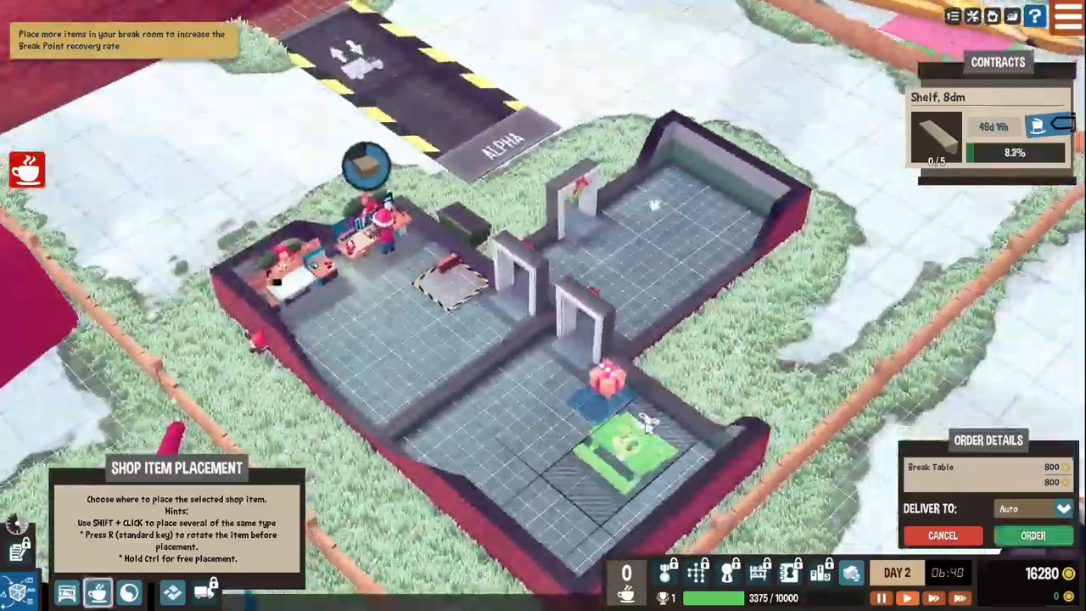
pyautogui.scroll(1, 536, 438)
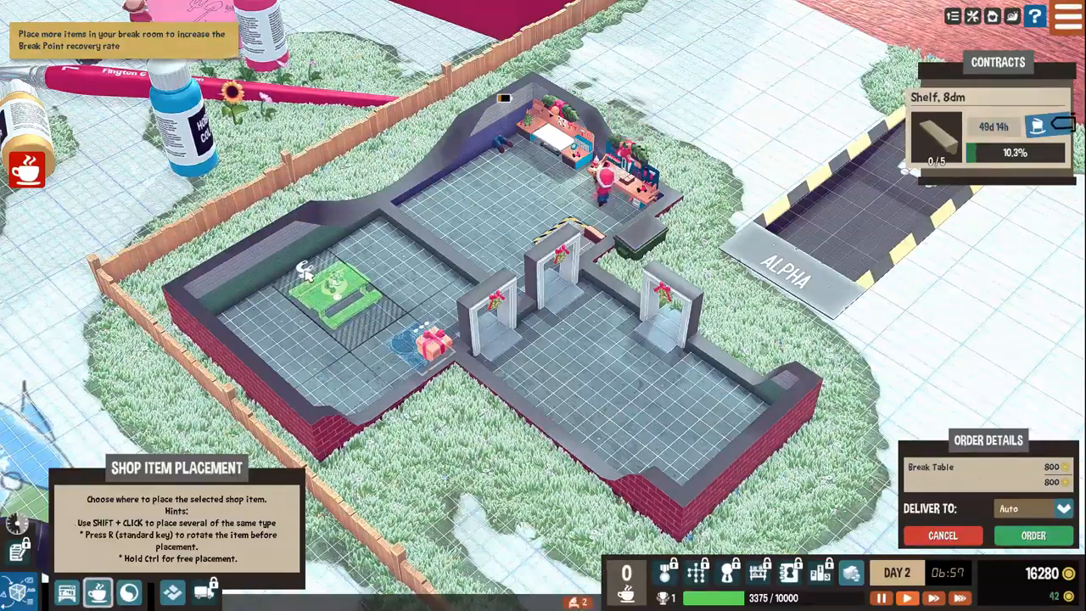
pyautogui.click(304, 270)
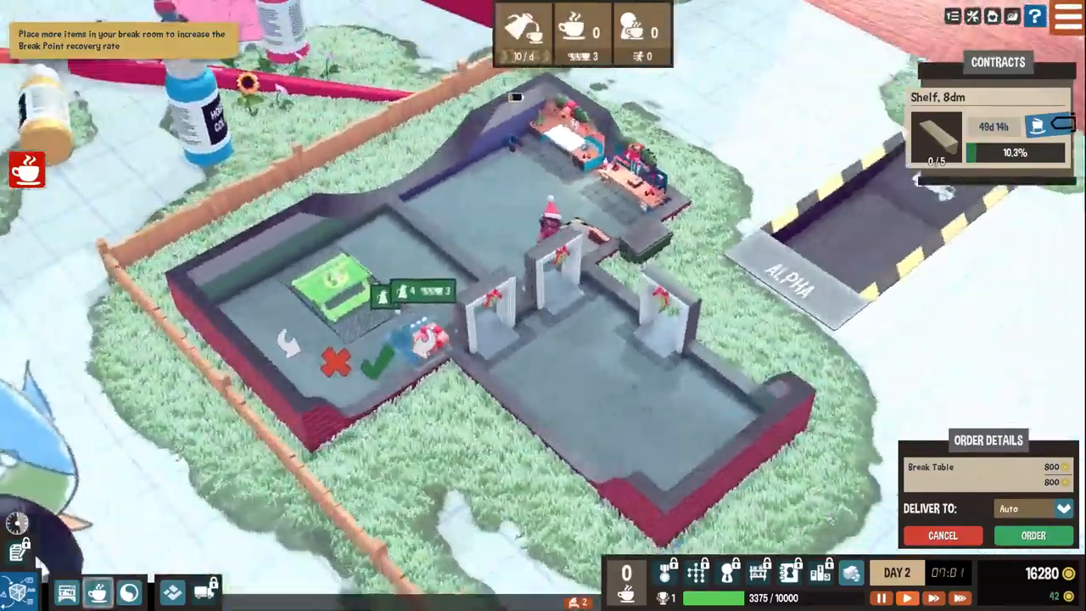
pyautogui.press('e')
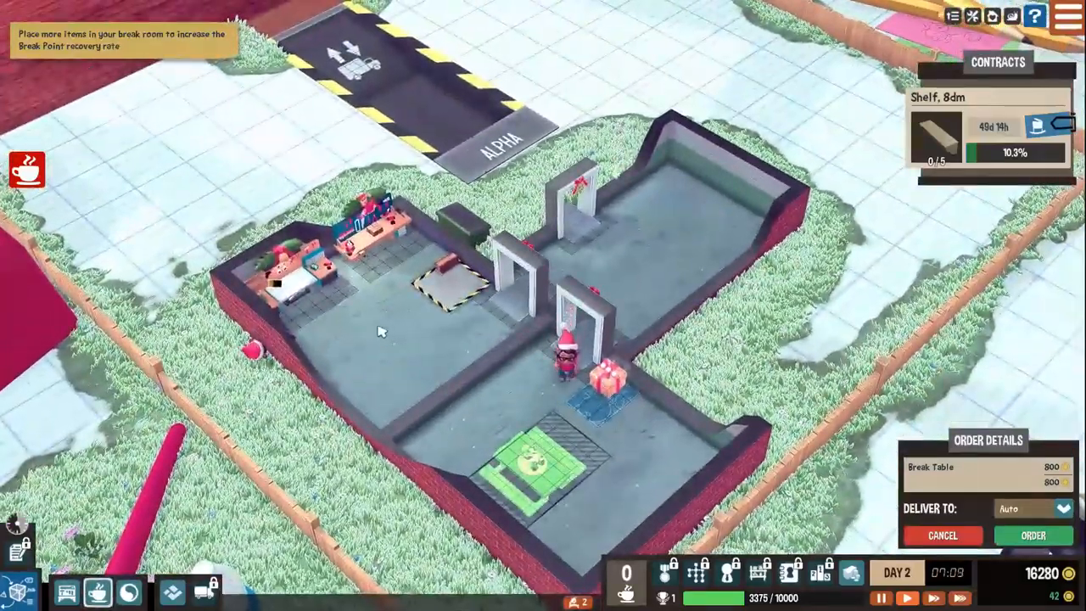
pyautogui.click(1032, 534)
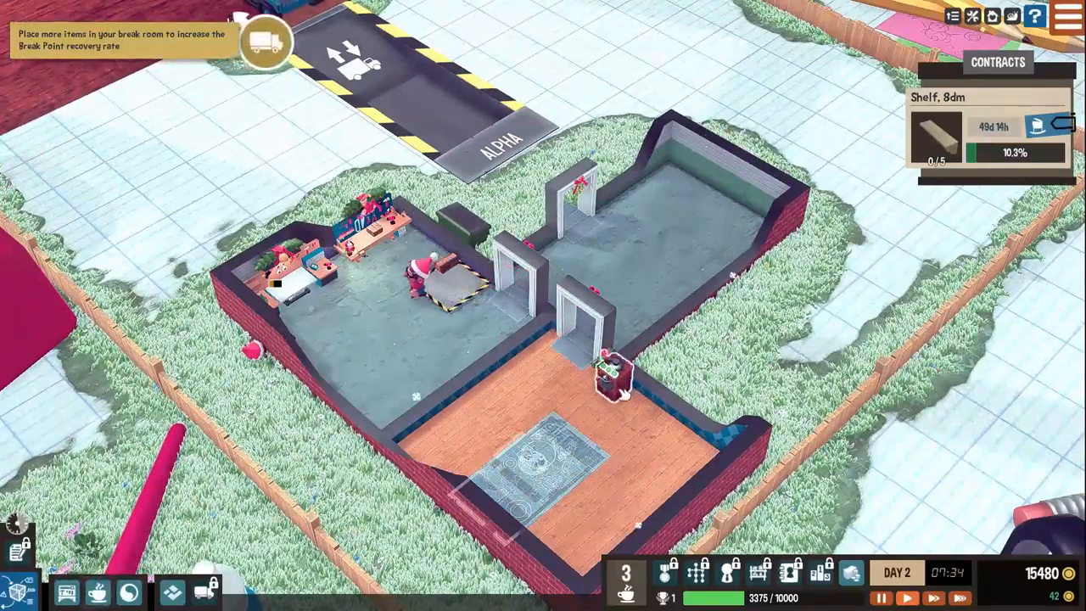
# - Place a Vendrotron vending machine beside the coffee maker and confirm the order
pyautogui.click(98, 593)
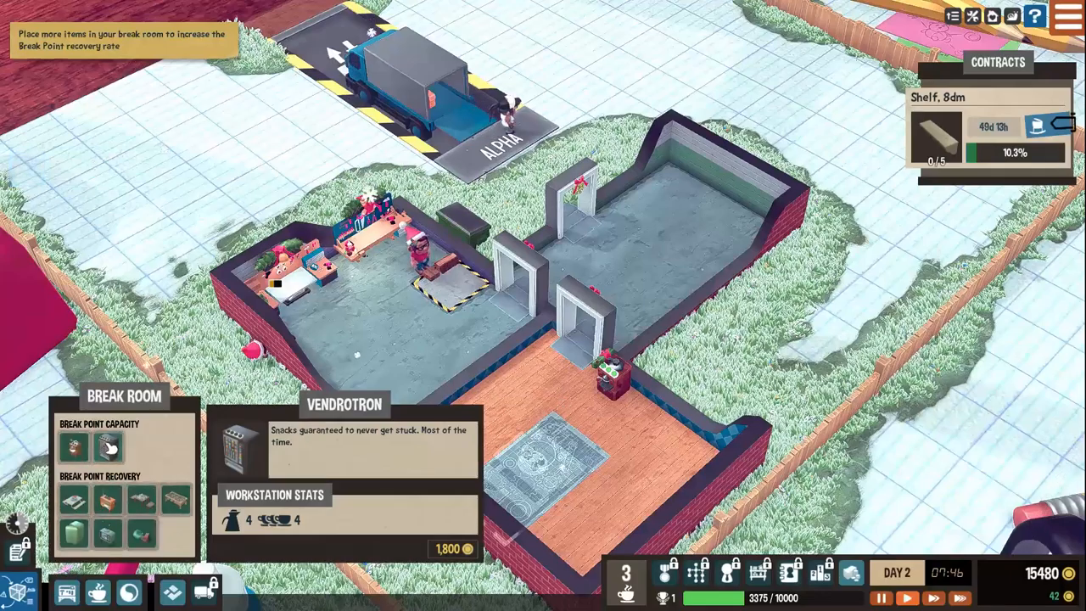
pyautogui.click(108, 447)
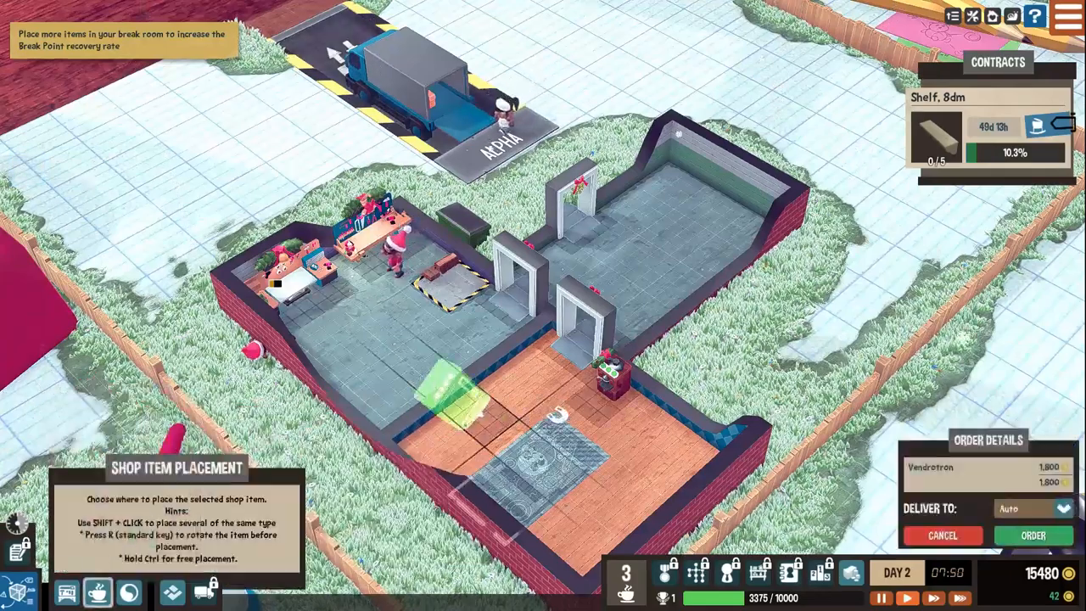
pyautogui.click(649, 408)
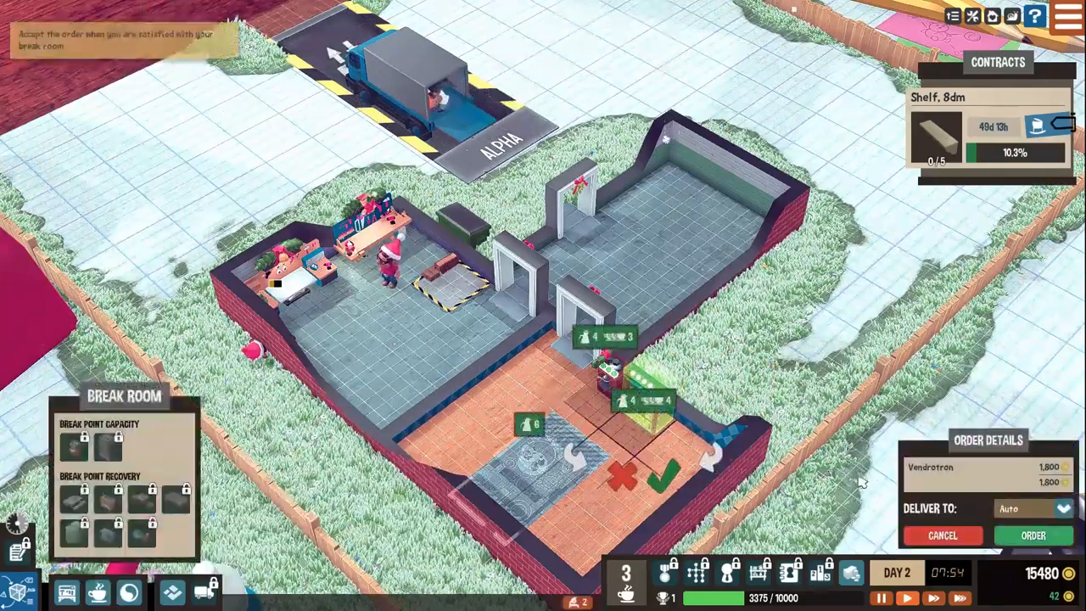
pyautogui.click(1037, 537)
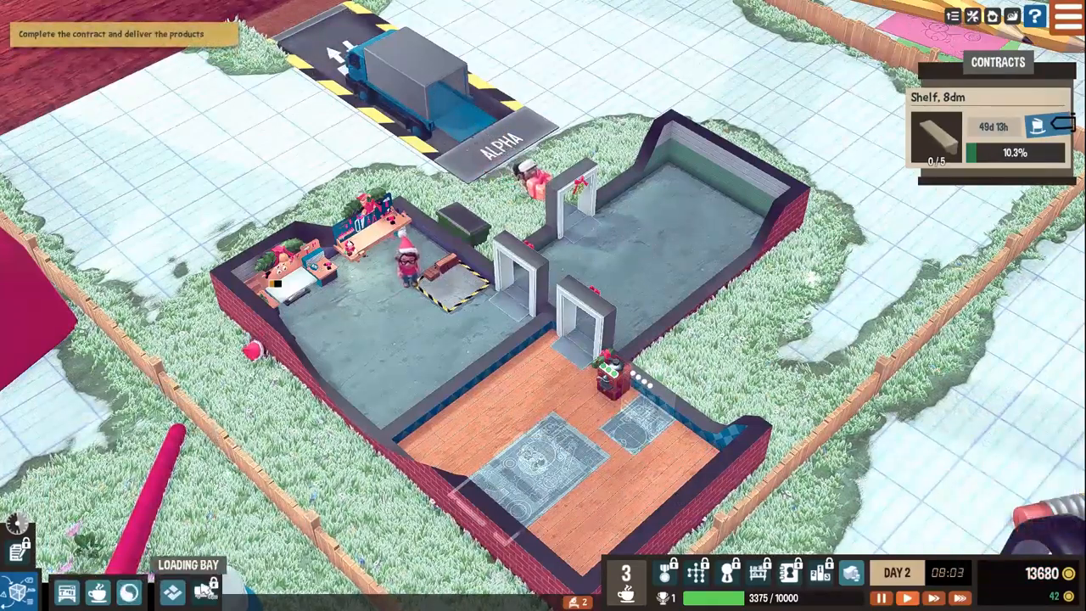
pyautogui.click(98, 592)
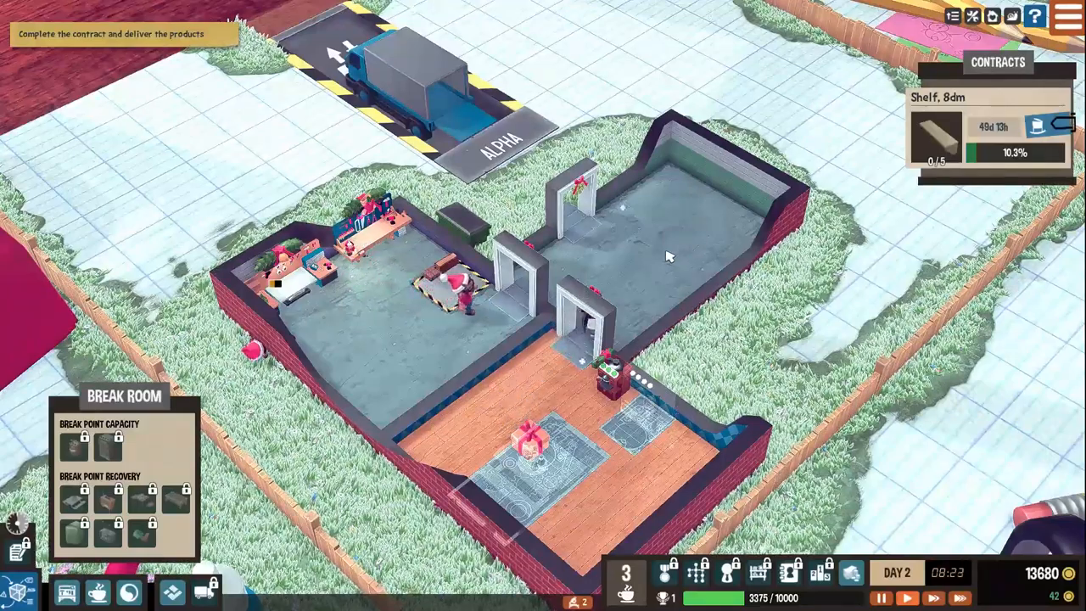
# - Fast-forward time, inspecting the Coffee Maker 2000, until the five Shelf units are finished
pyautogui.click(936, 598)
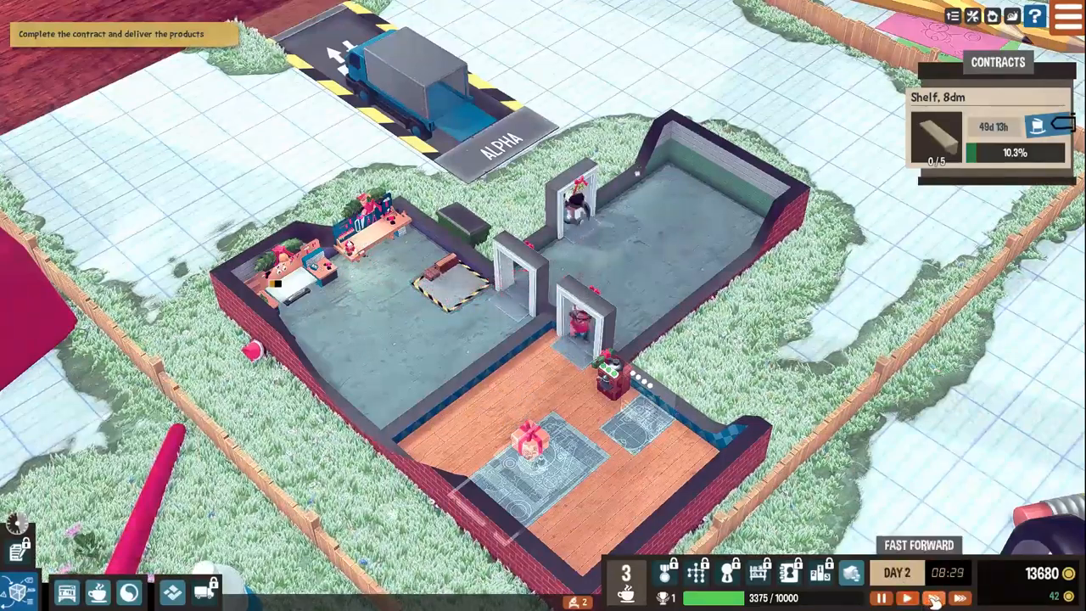
pyautogui.press('q')
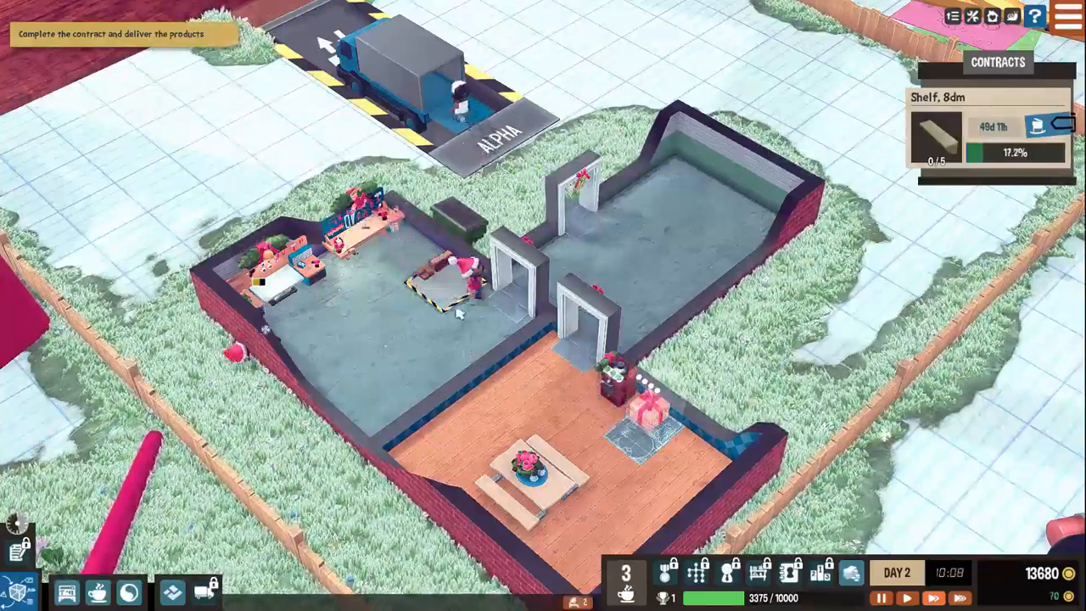
pyautogui.scroll(3, 529, 383)
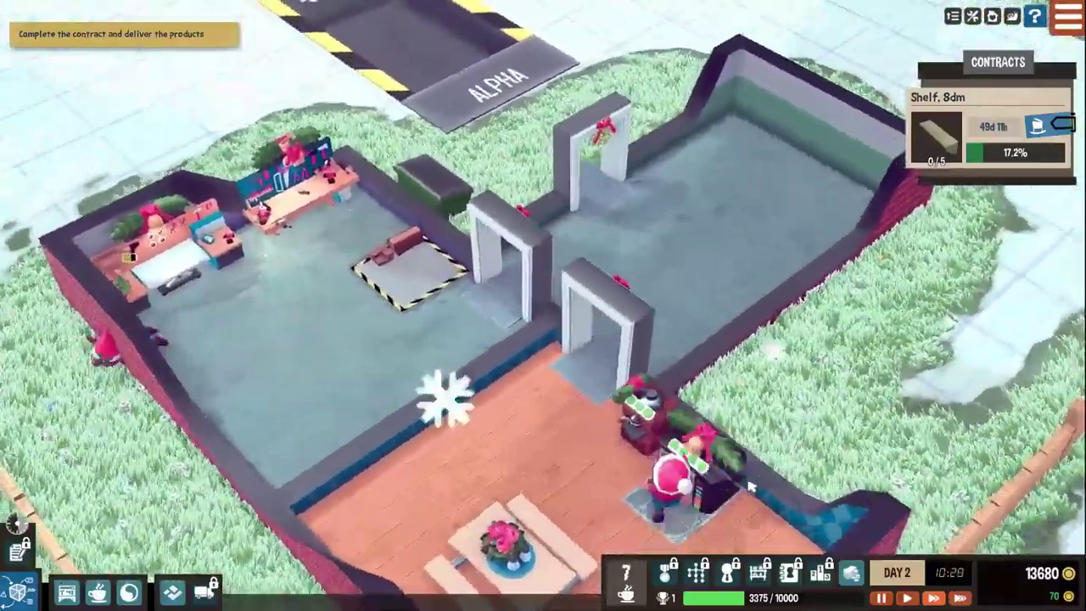
pyautogui.click(749, 486)
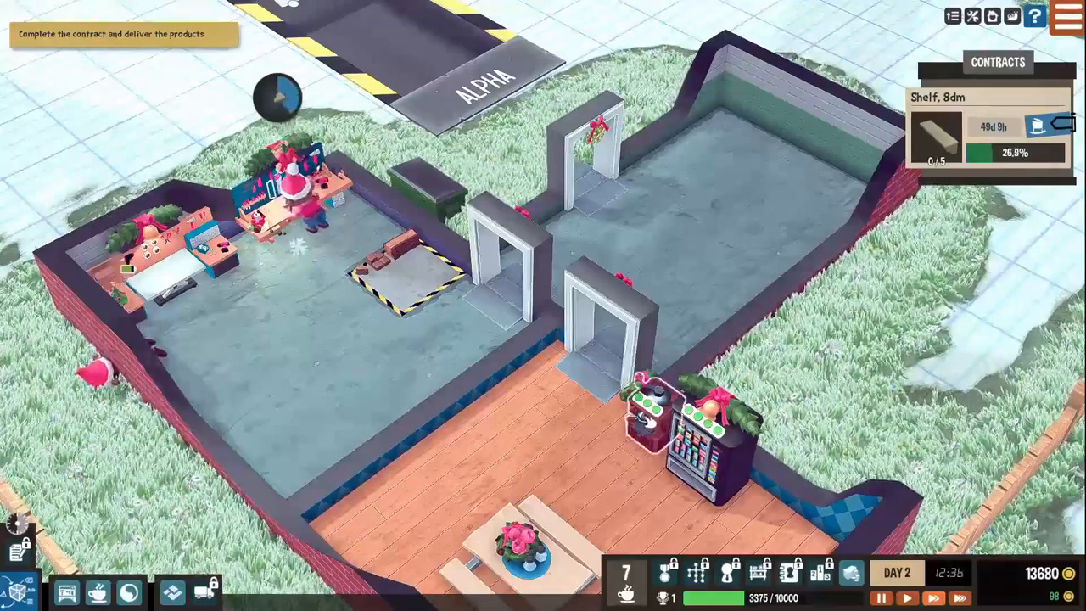
pyautogui.click(645, 419)
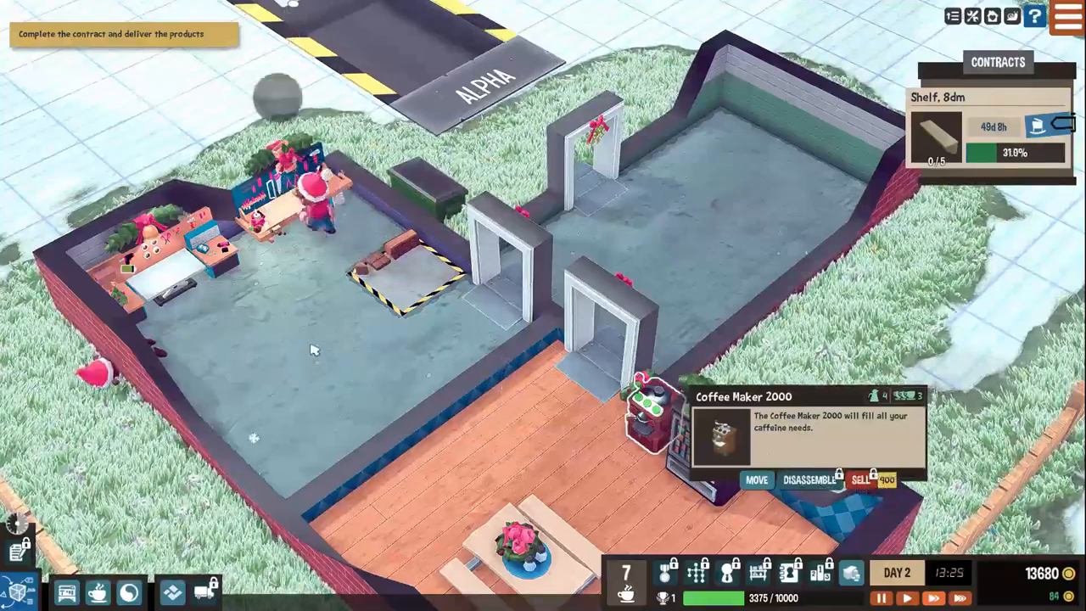
pyautogui.click(959, 597)
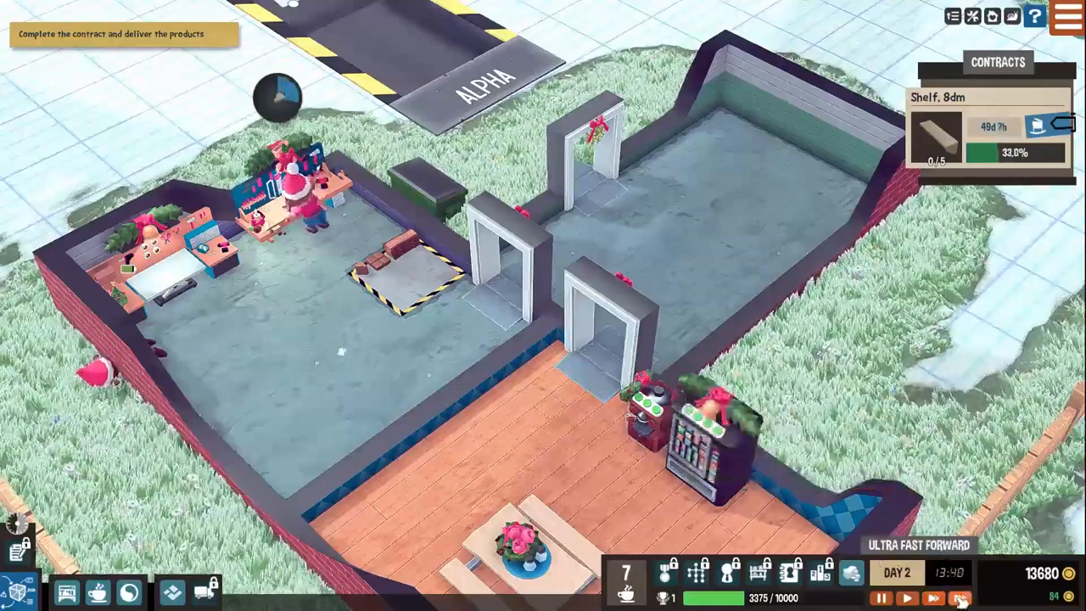
pyautogui.scroll(-3, 298, 351)
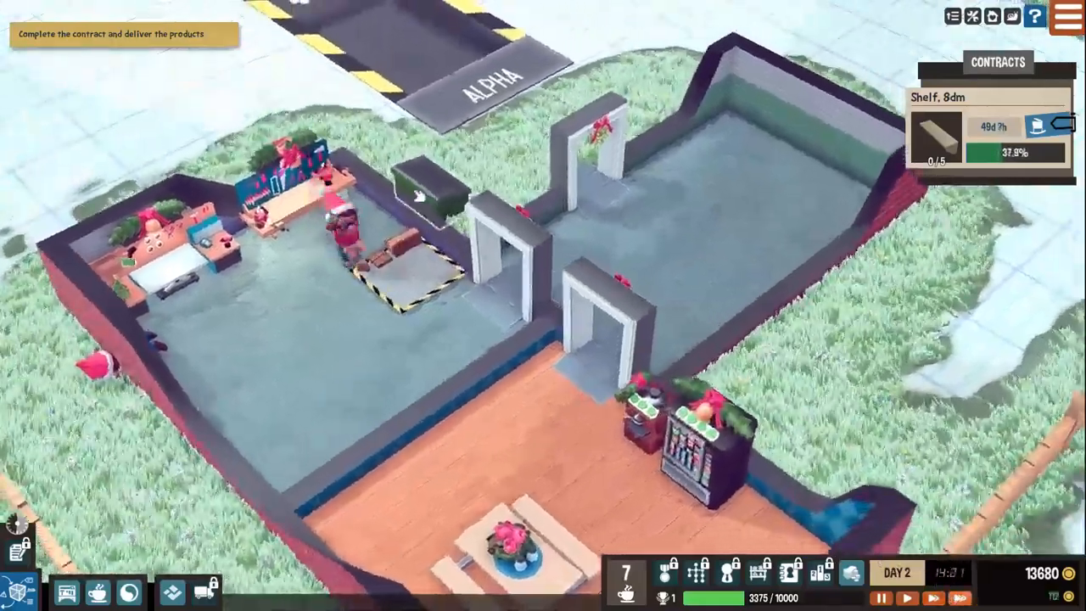
pyautogui.scroll(3, 229, 270)
pyautogui.scroll(-3, 229, 269)
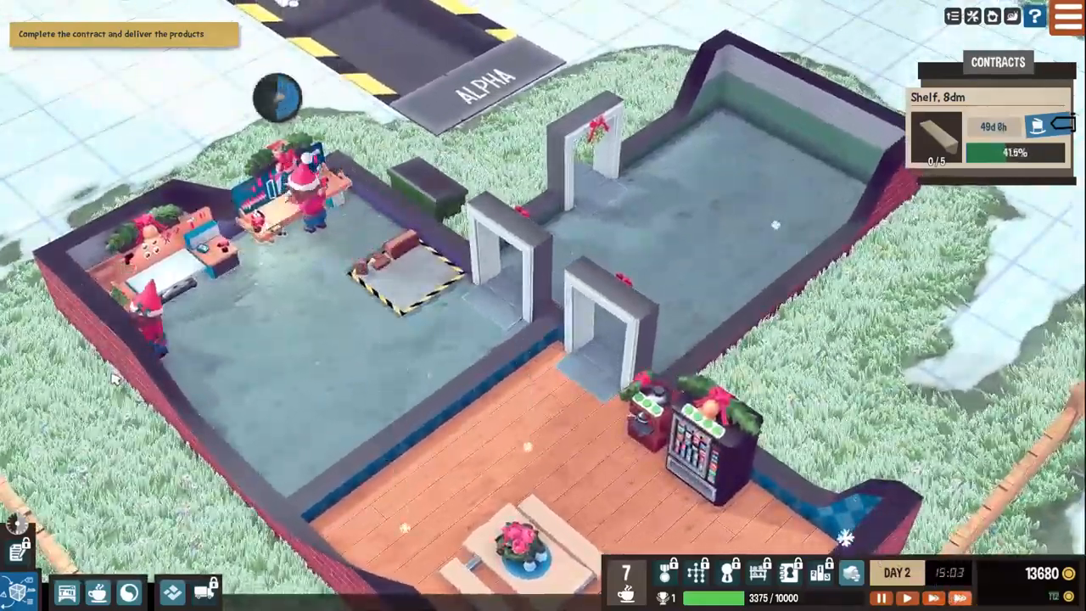
pyautogui.scroll(3, 230, 340)
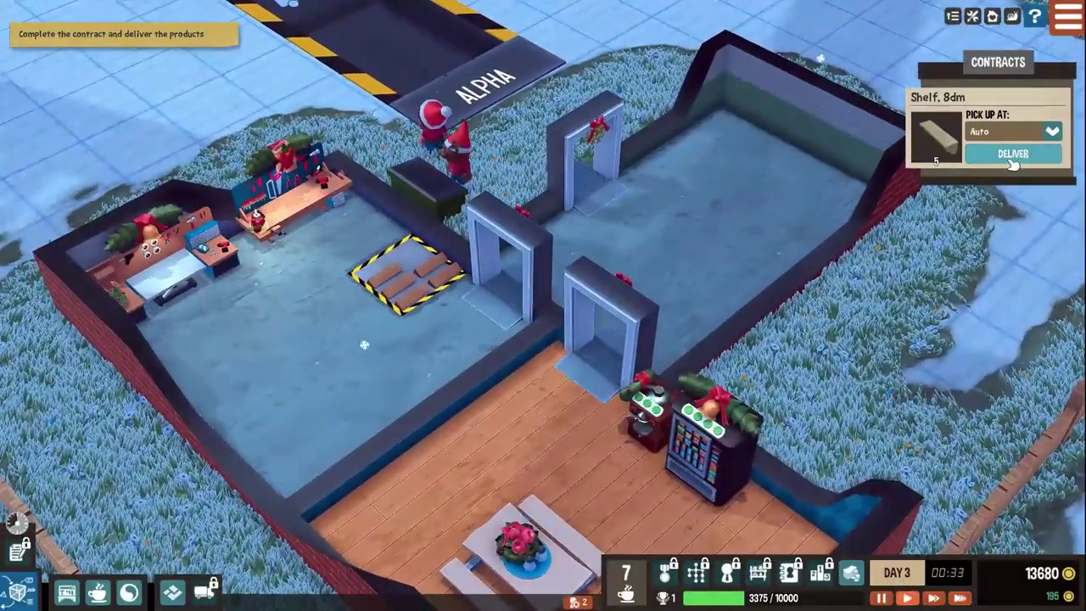
# - Deliver the five shelves for the 2,500 payment, then pause the game
pyautogui.click(1013, 154)
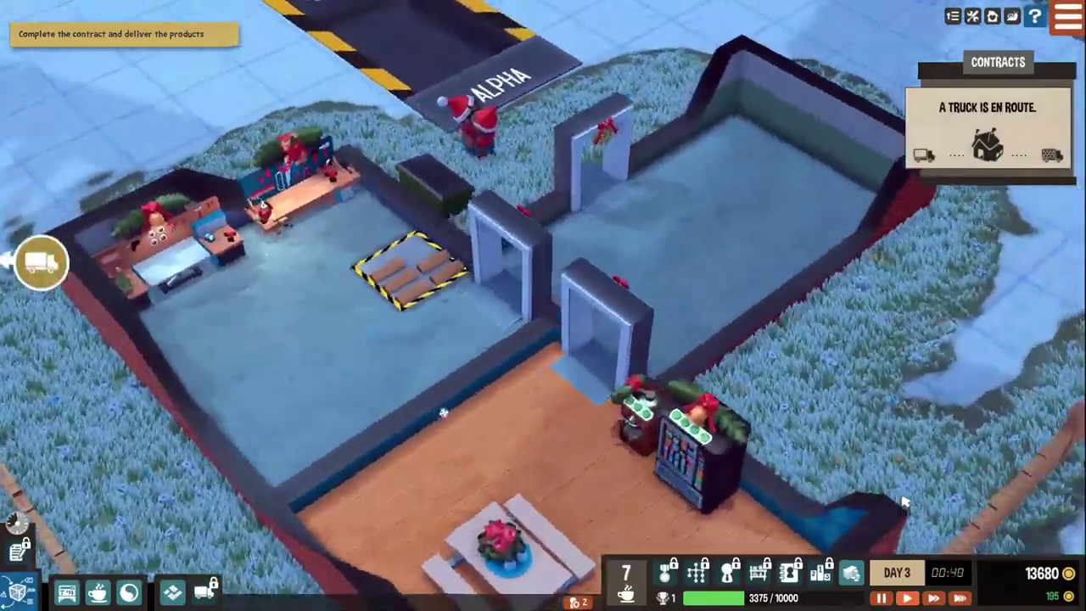
pyautogui.click(933, 597)
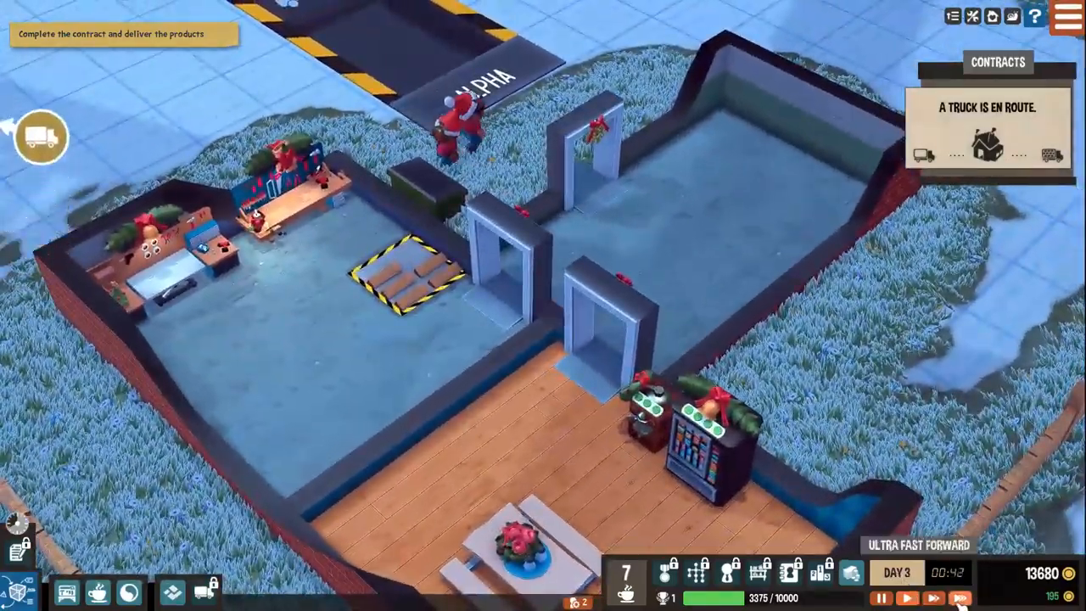
pyautogui.click(907, 598)
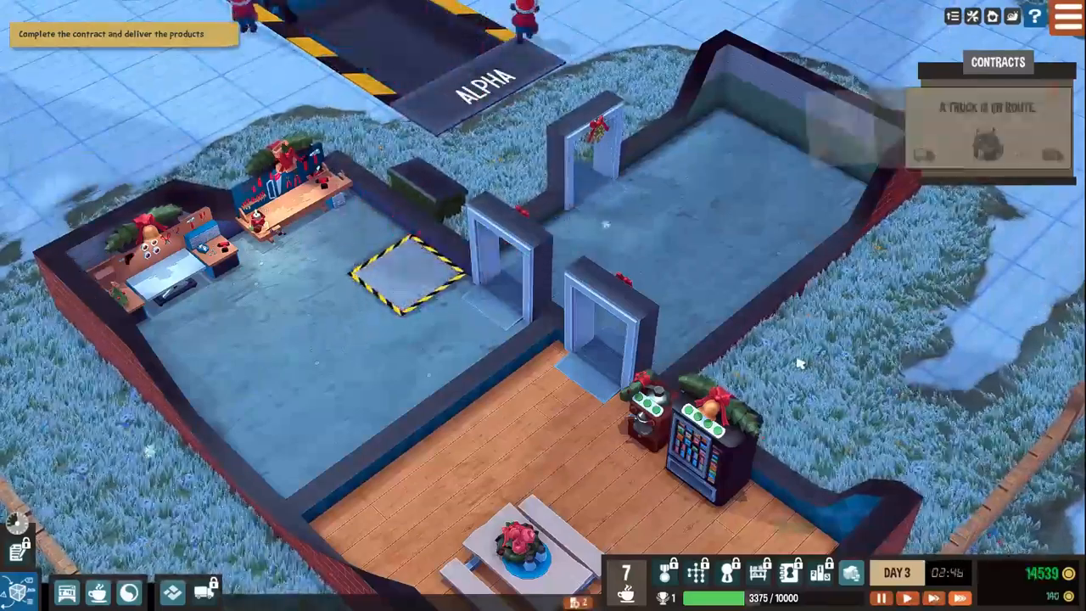
pyautogui.scroll(-2, 904, 512)
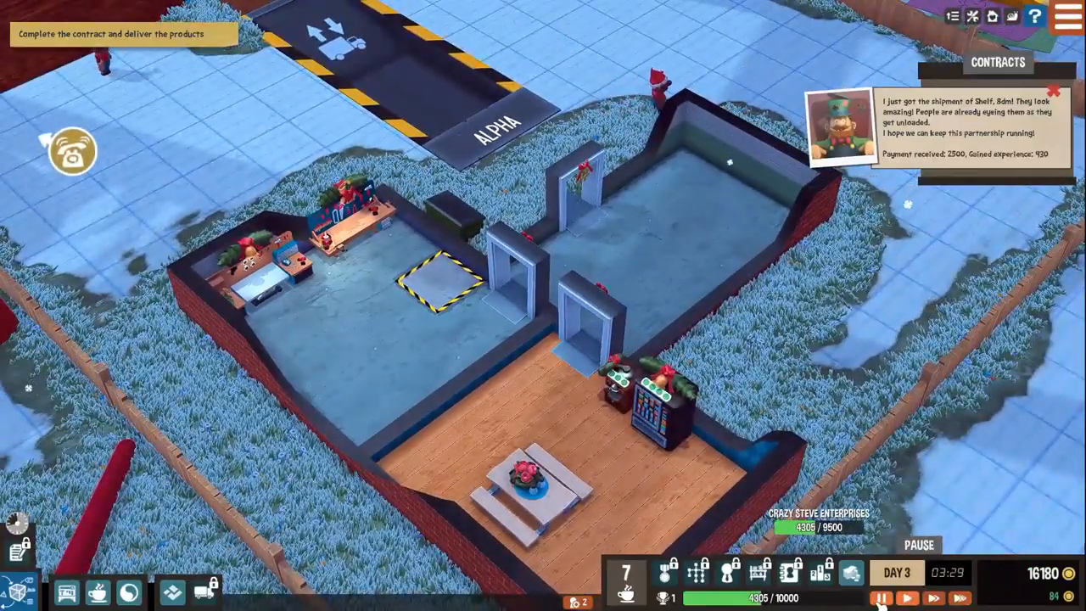
pyautogui.click(882, 599)
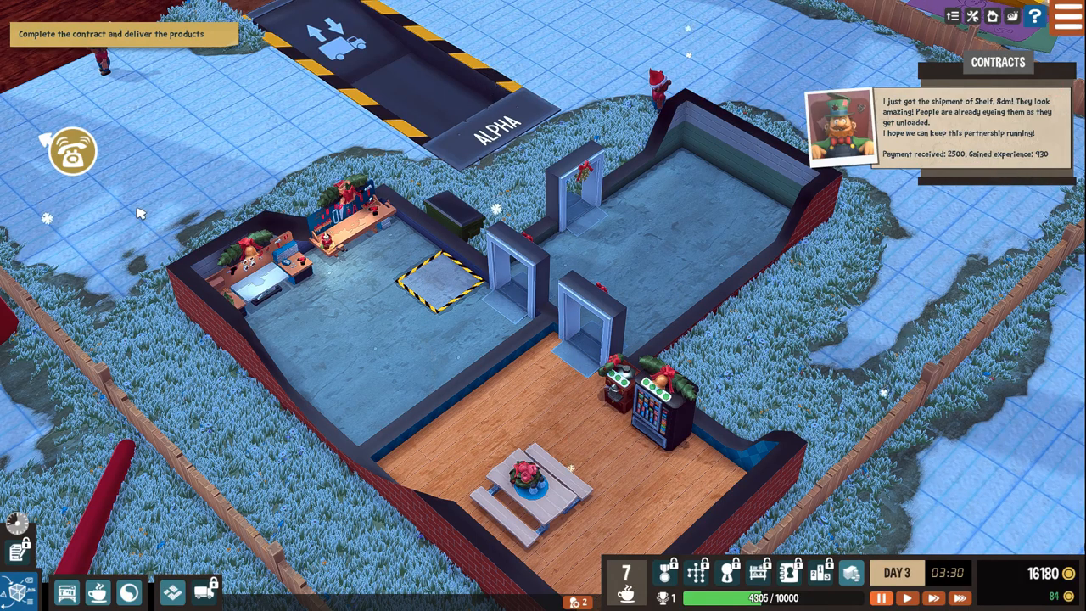
# - Answer the client call, accept the closing message, and bring up the general market
pyautogui.click(76, 157)
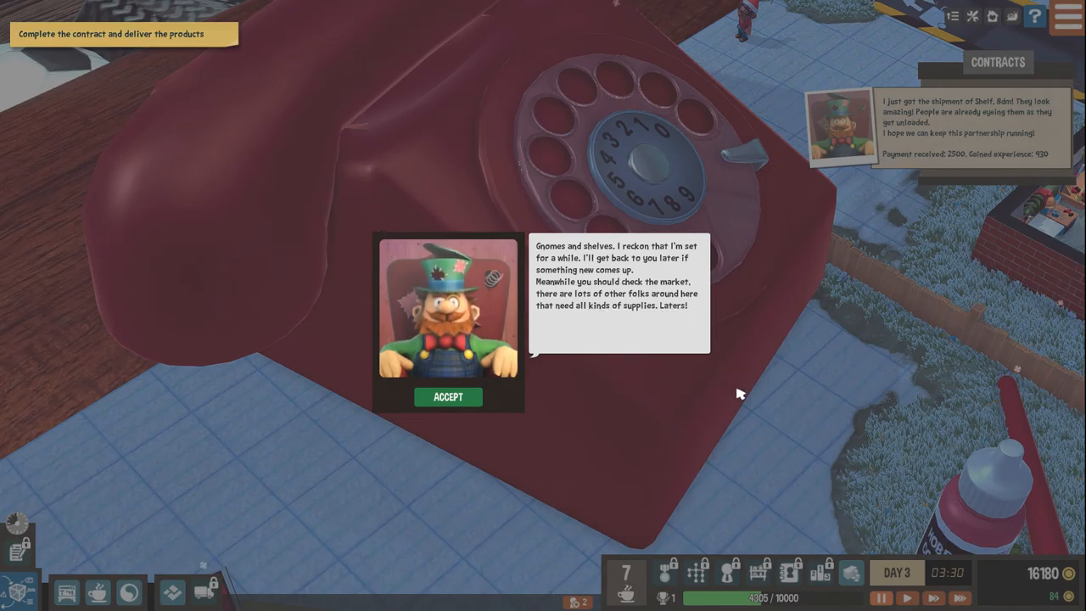
pyautogui.click(462, 398)
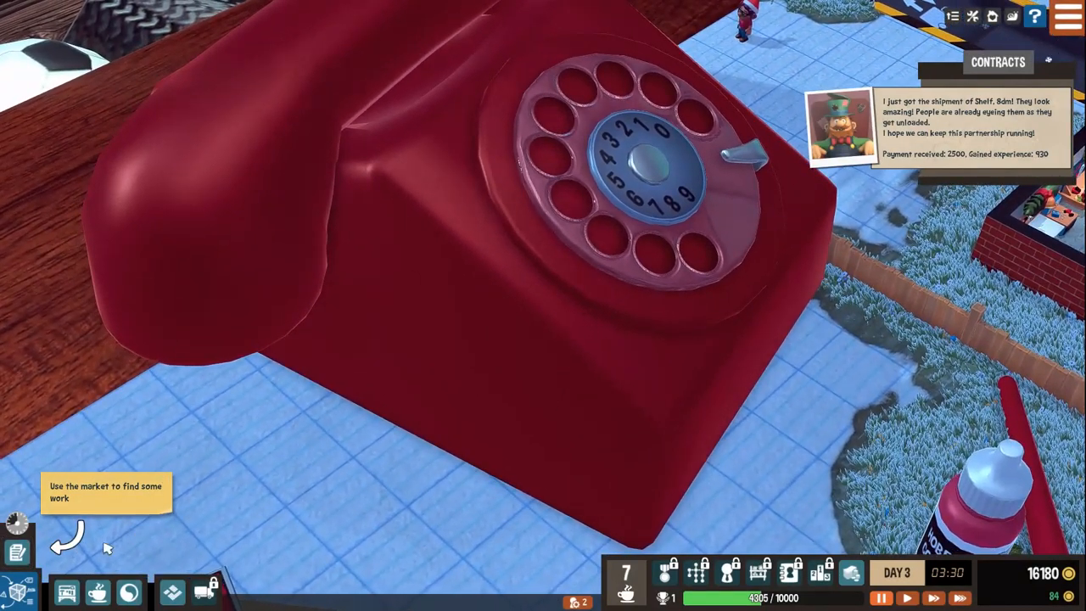
pyautogui.click(17, 551)
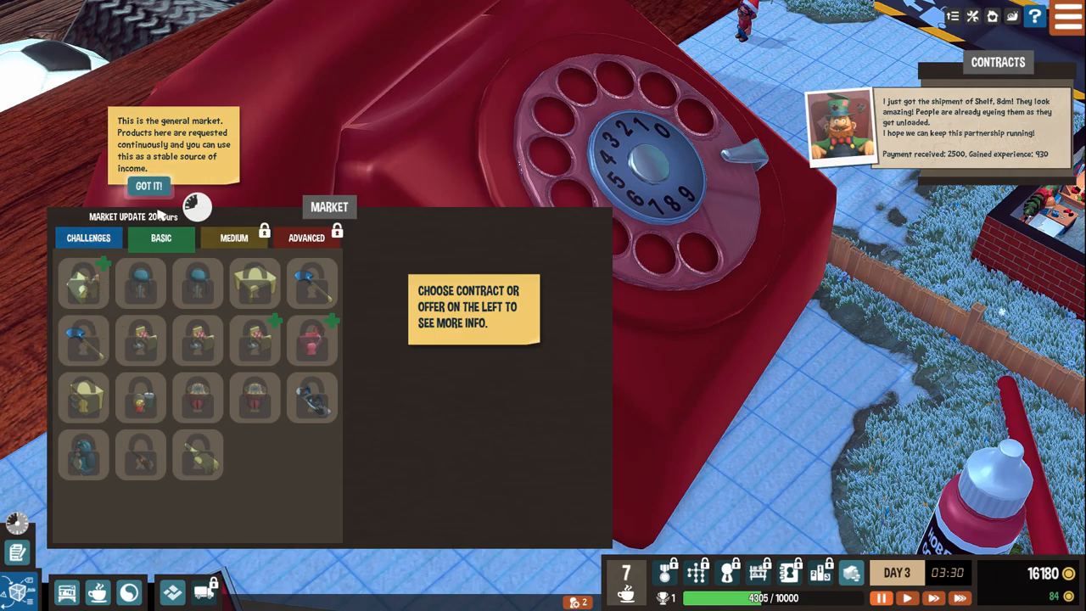
# - Dismiss the market hint and view the red Sandbox Kit offer details
pyautogui.click(150, 187)
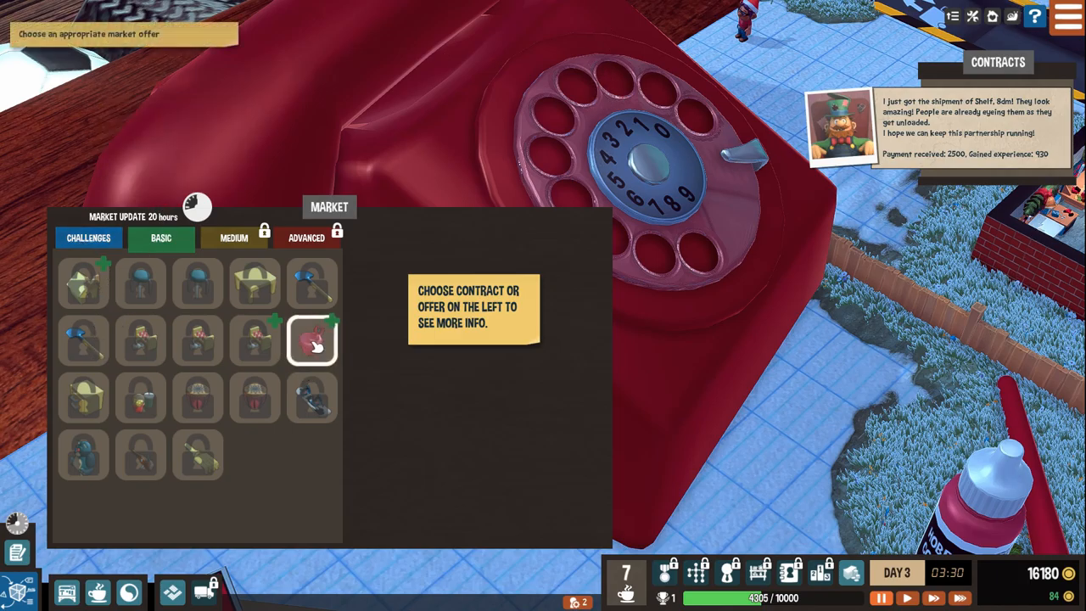
pyautogui.click(88, 238)
pyautogui.click(161, 239)
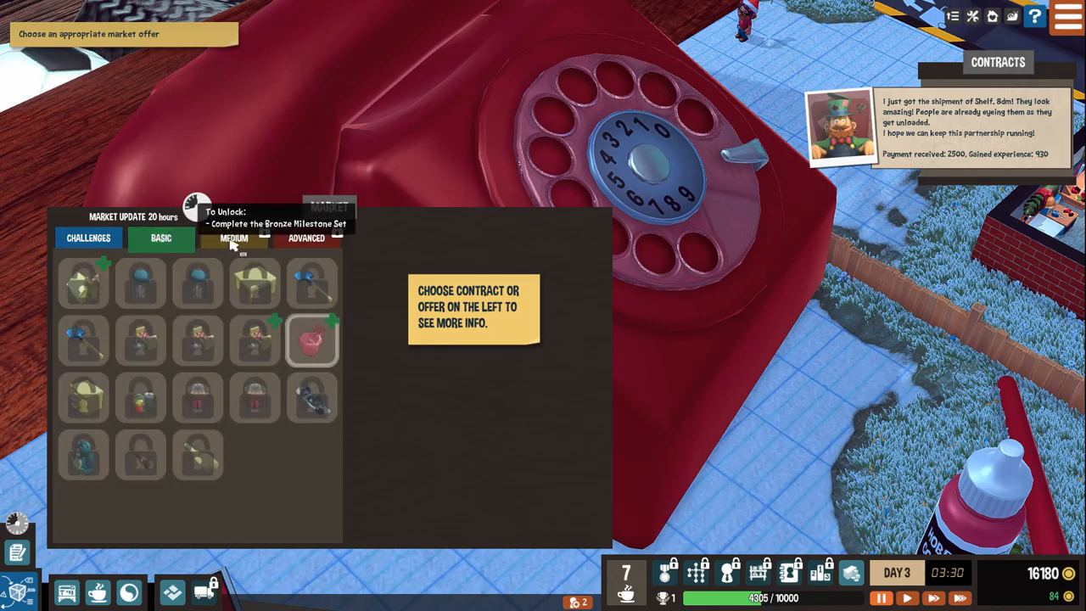
pyautogui.click(314, 342)
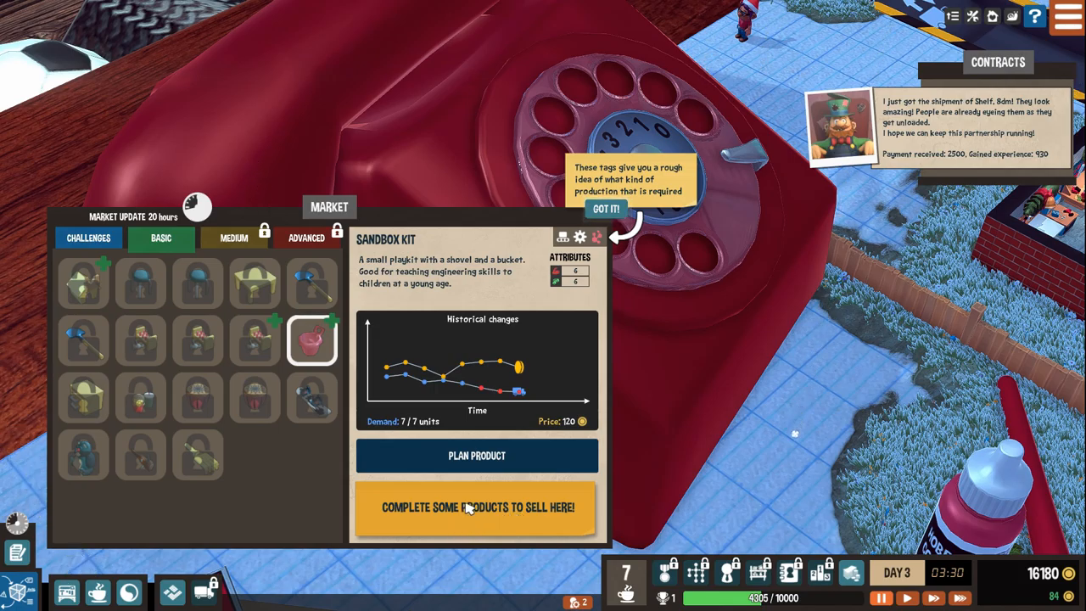
# - Dismiss the tutorial tips on production tags, price and demand, and required attributes
pyautogui.click(606, 208)
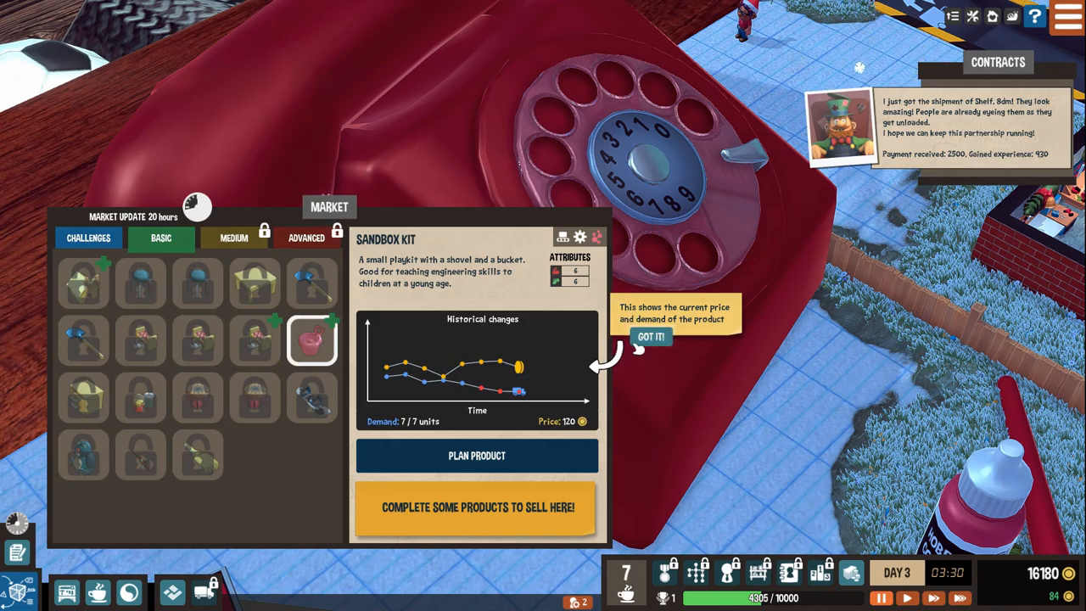
pyautogui.click(652, 338)
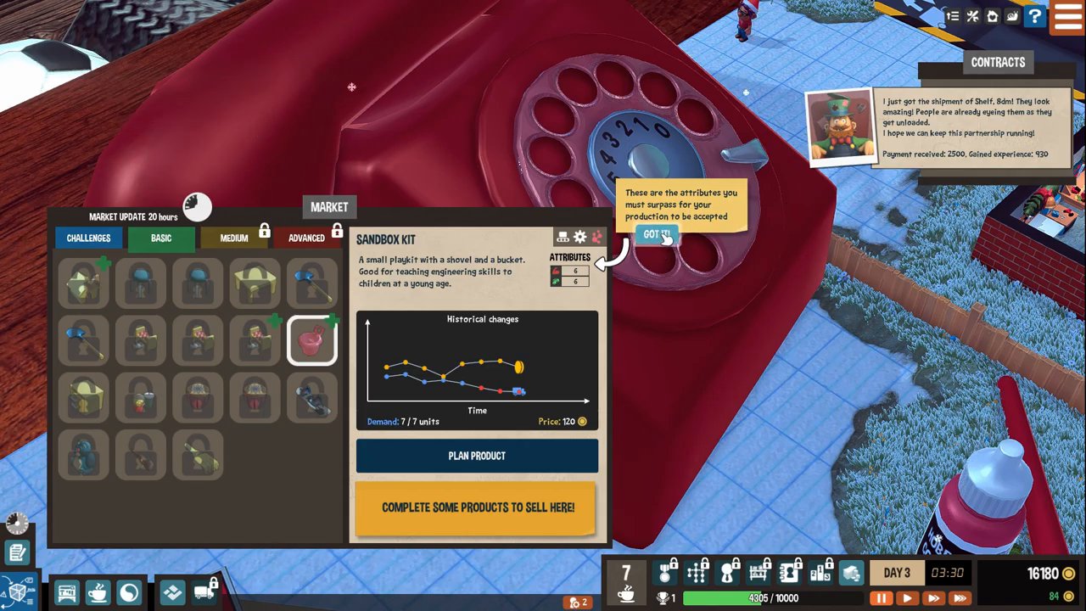
pyautogui.click(659, 237)
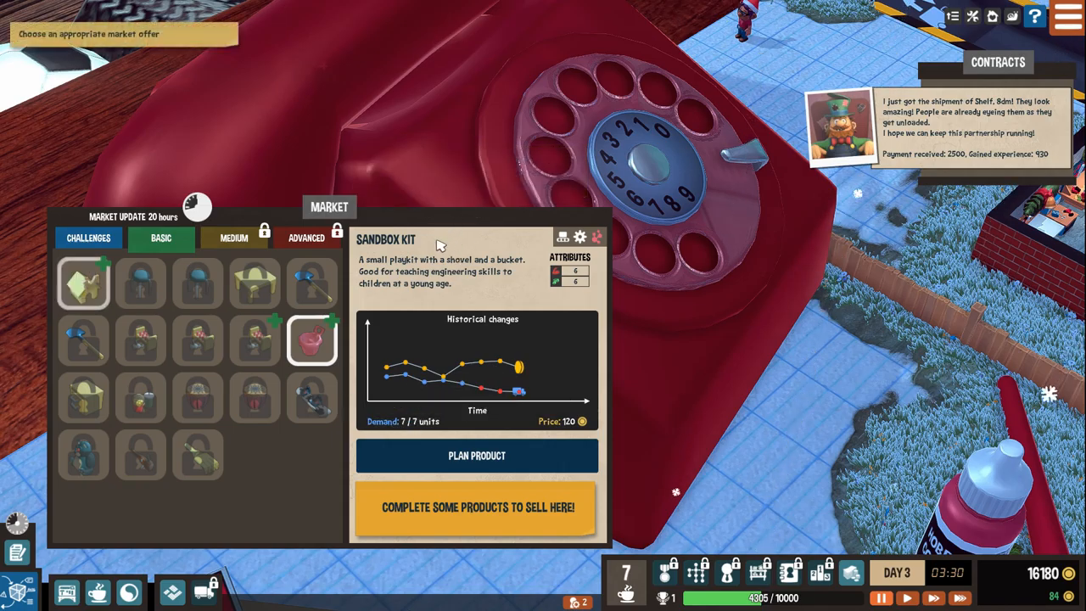
# - View the Doggo House market offer and start planning it as Plan 1
pyautogui.click(92, 293)
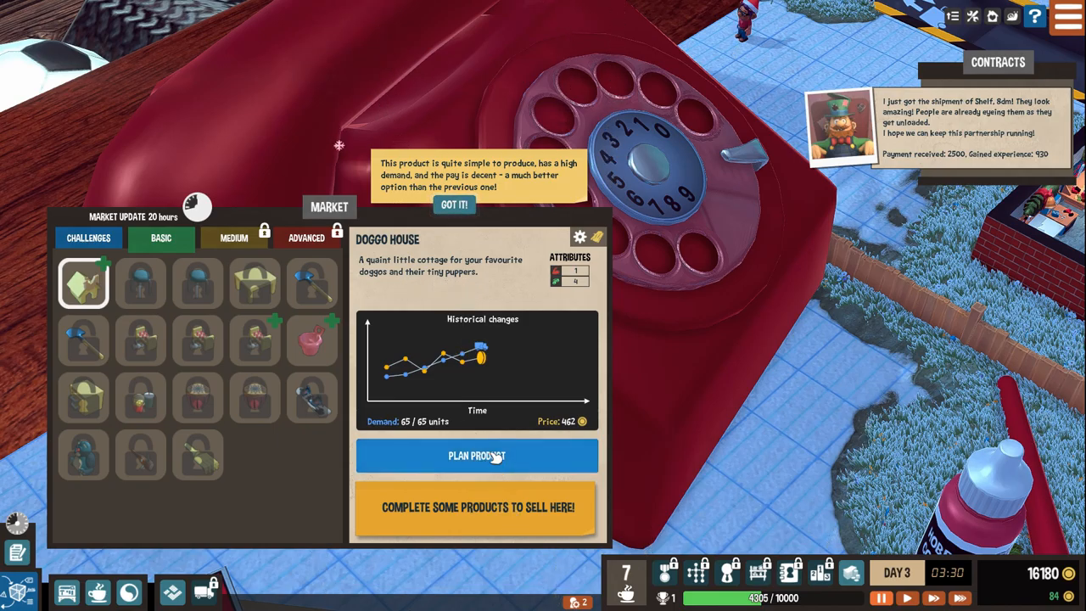
pyautogui.click(454, 204)
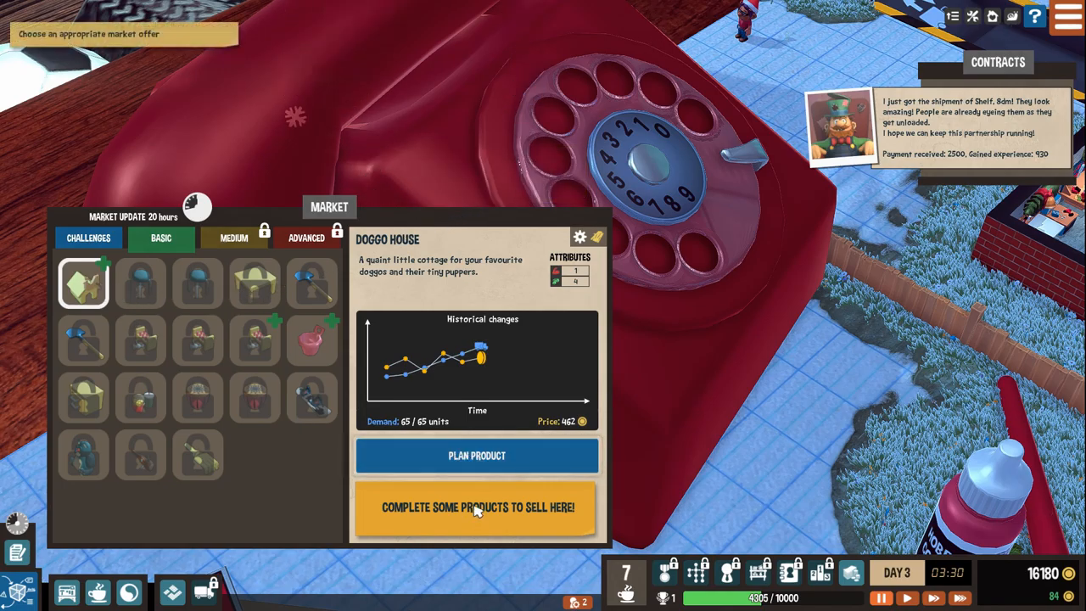
pyautogui.click(481, 457)
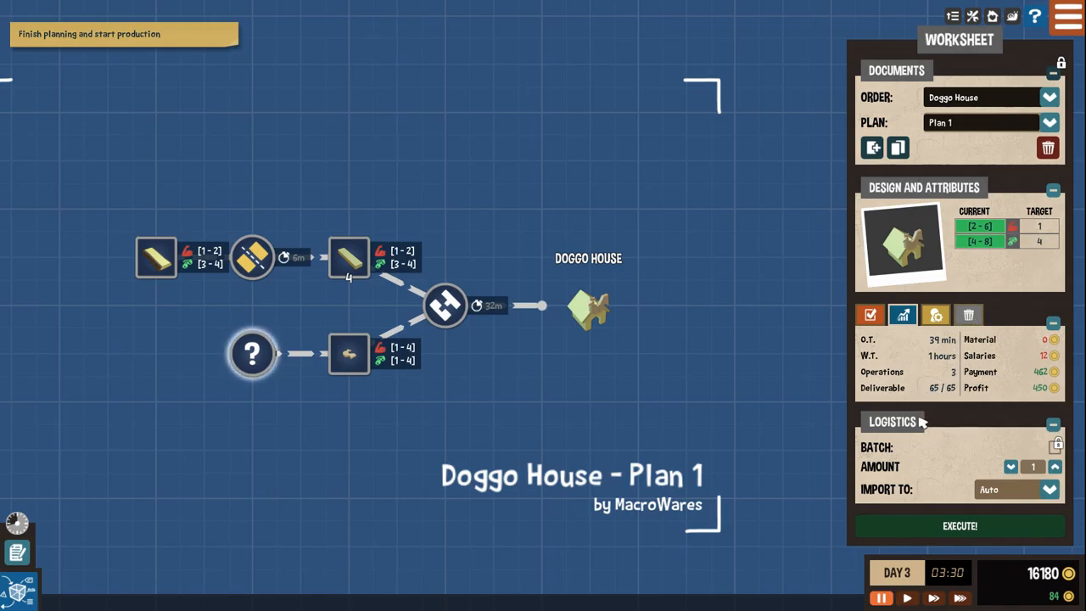
# - Supply the plank branch with Raw Wood and link its cutting step to the workbench
pyautogui.click(166, 266)
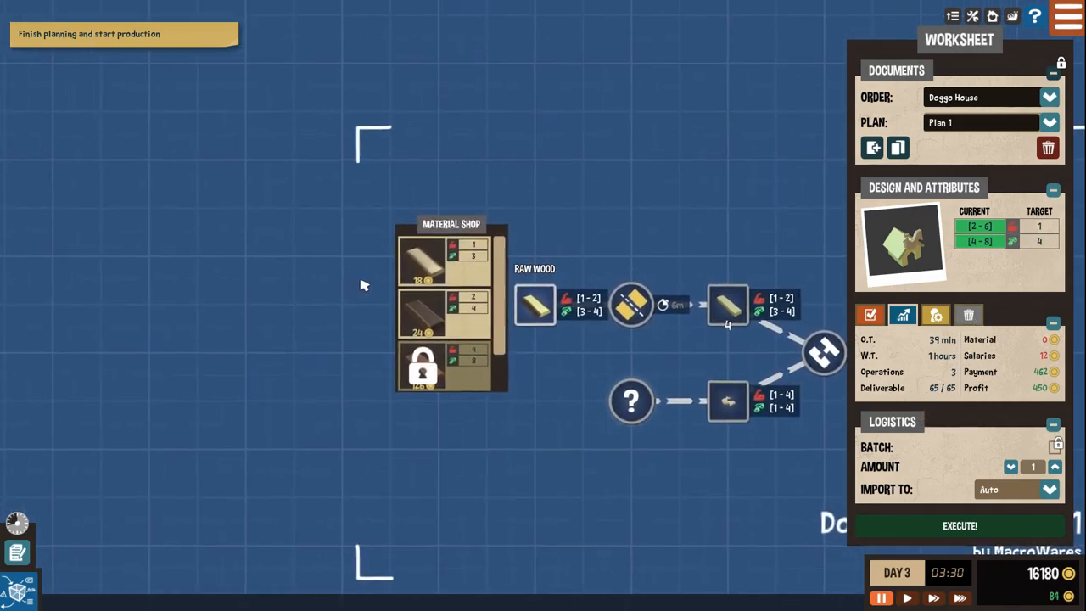
pyautogui.click(440, 264)
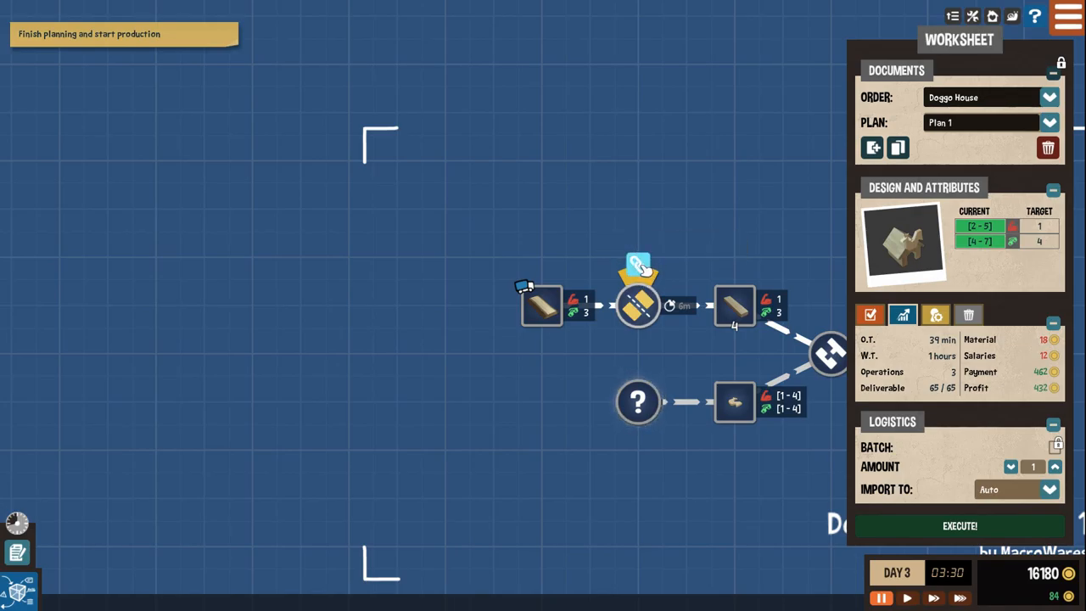
pyautogui.click(640, 269)
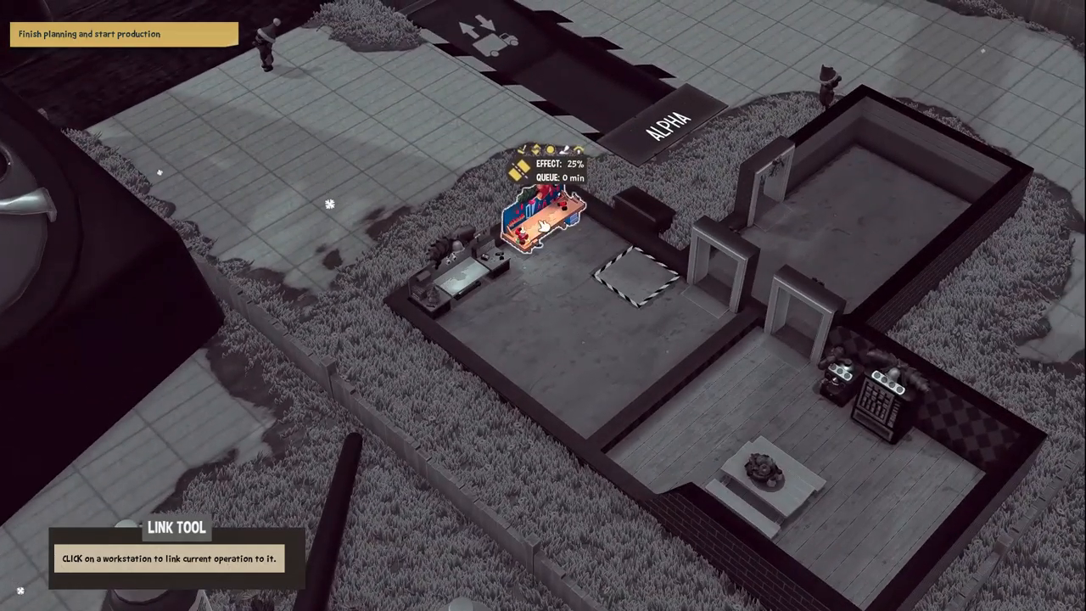
pyautogui.click(542, 226)
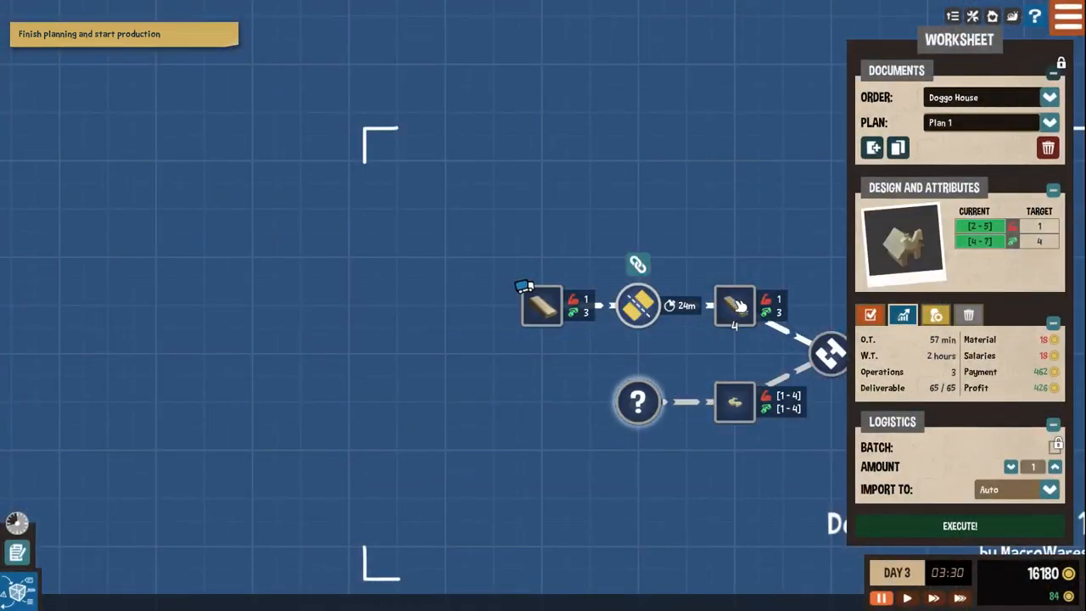
# - Bring the Doggo House output into view and assign the saw step to the workbench
pyautogui.moveTo(754, 243); pyautogui.dragTo(471, 287)
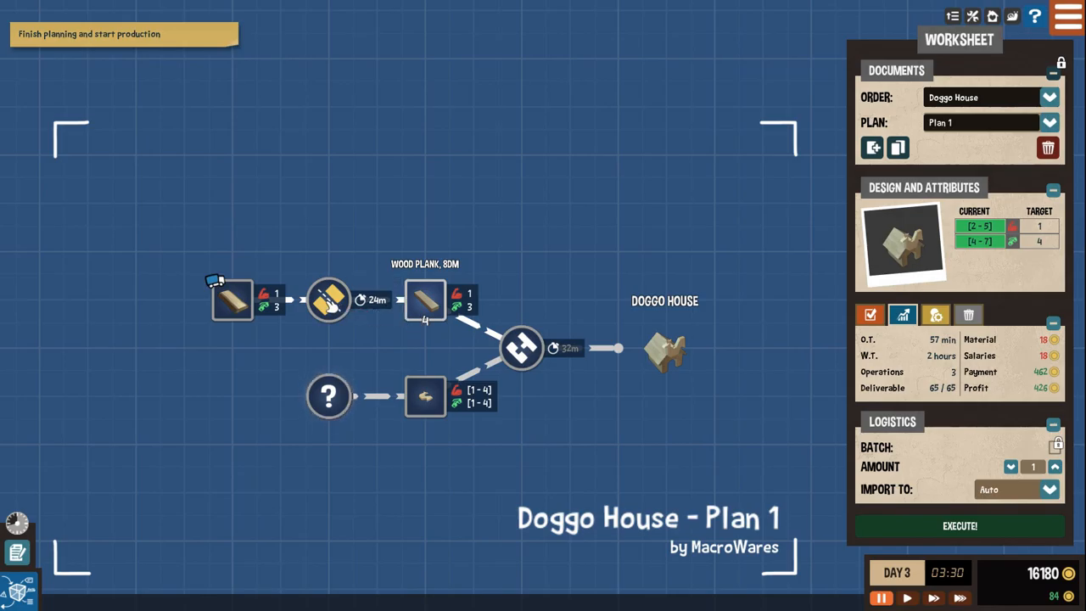
pyautogui.click(328, 259)
pyautogui.click(534, 240)
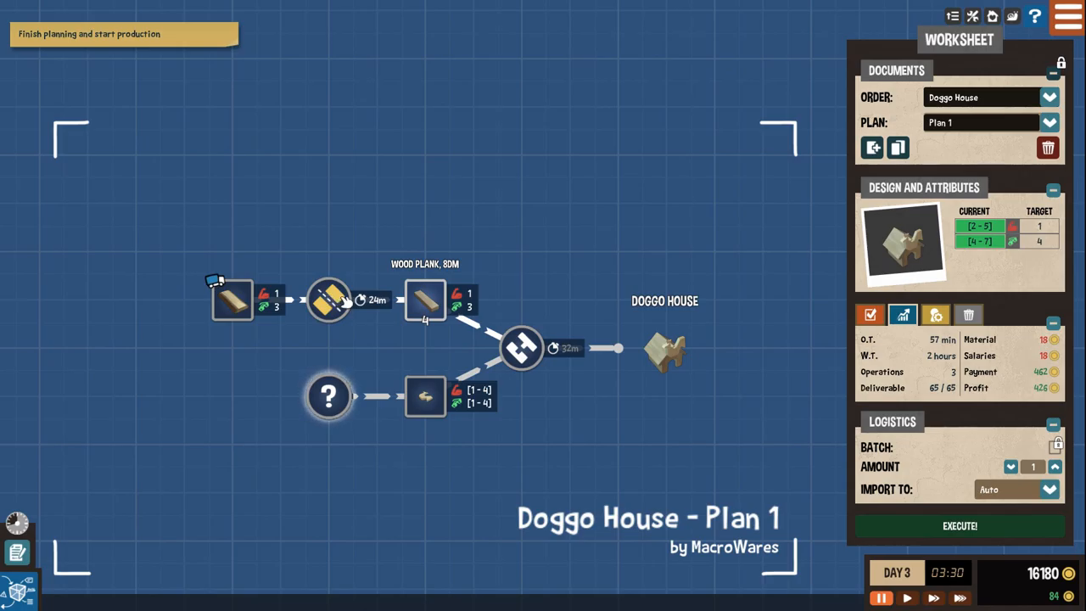
pyautogui.click(329, 257)
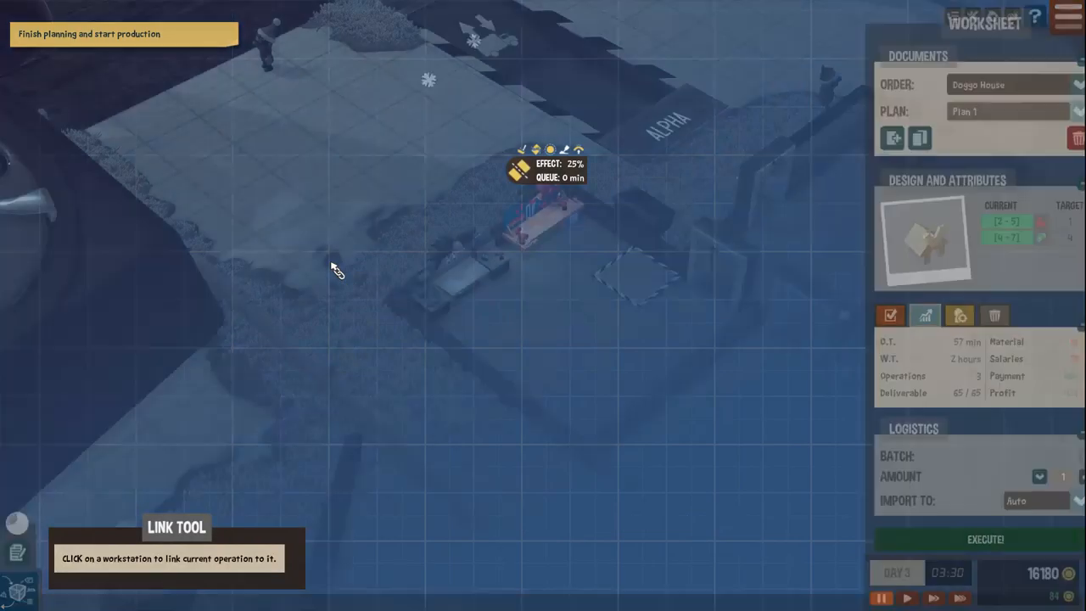
pyautogui.click(522, 237)
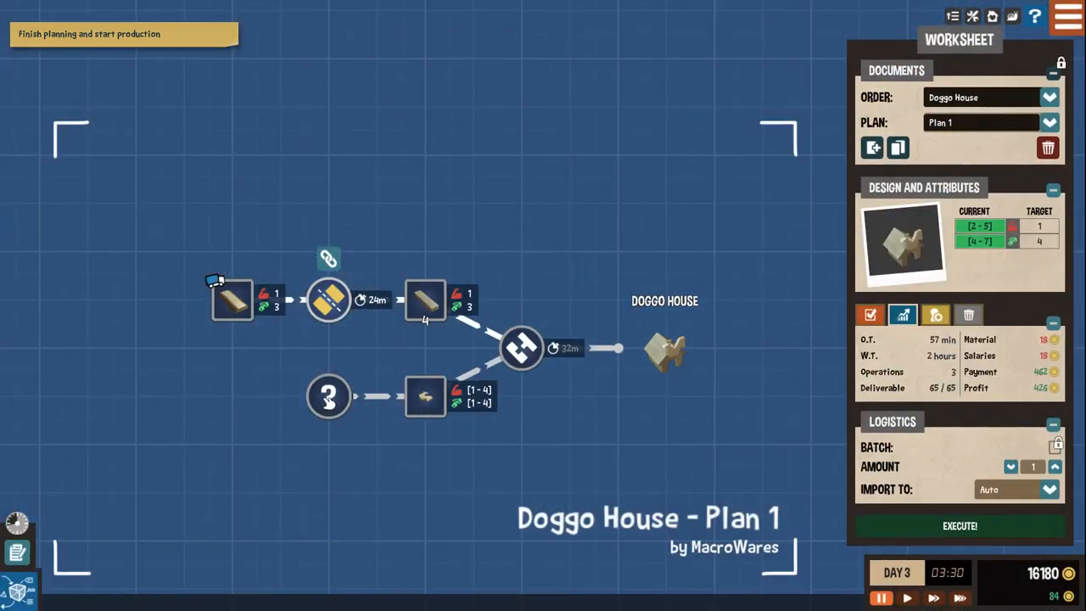
# - Set the undefined operation to Top Decoration and link its Detail Simple step to the workbench
pyautogui.click(329, 398)
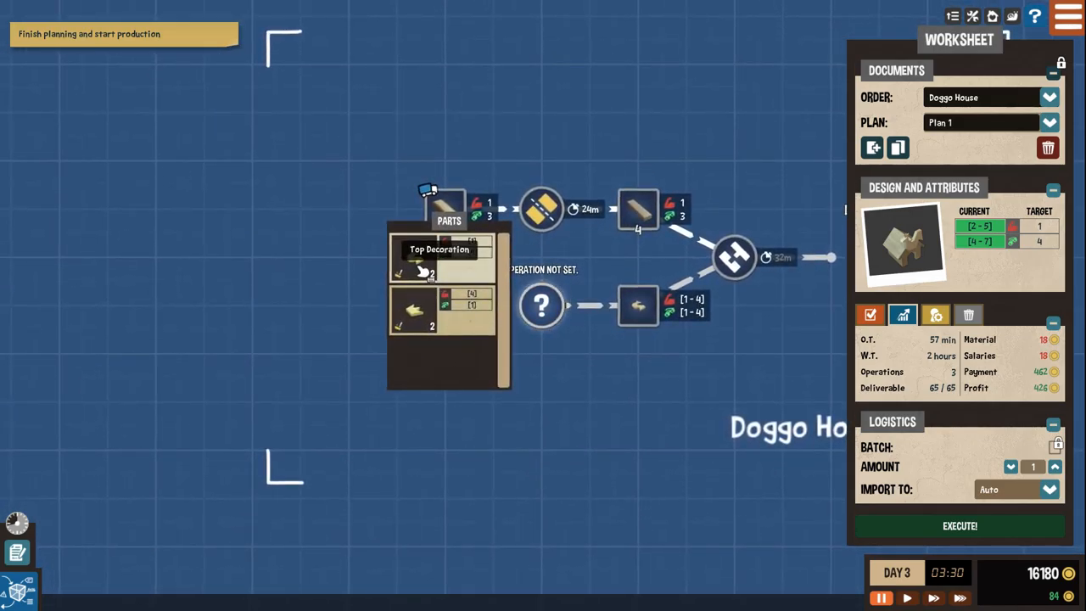
pyautogui.click(420, 268)
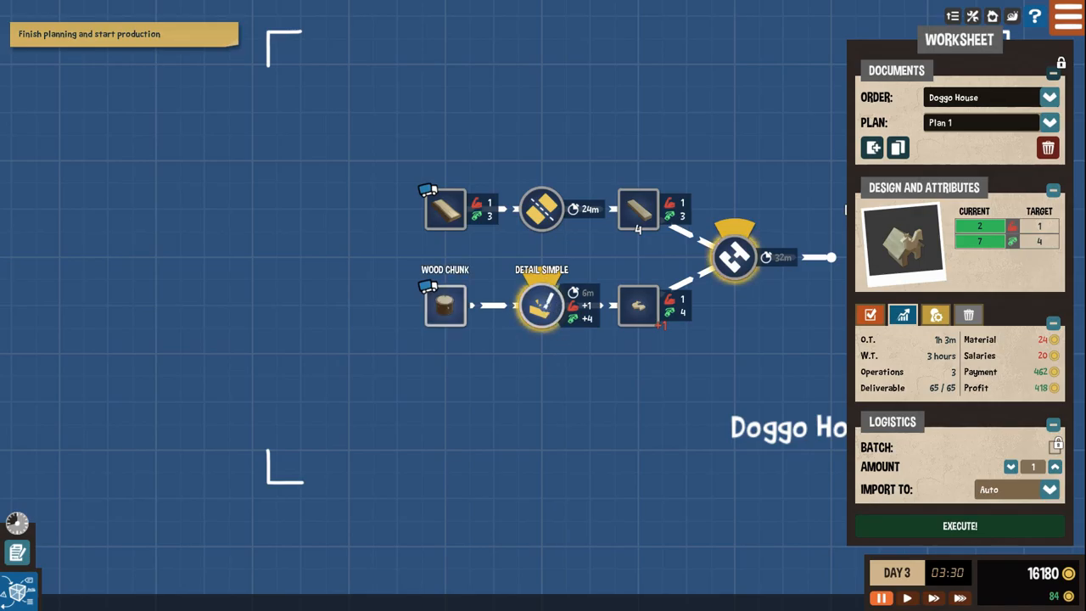
pyautogui.click(550, 297)
pyautogui.click(543, 217)
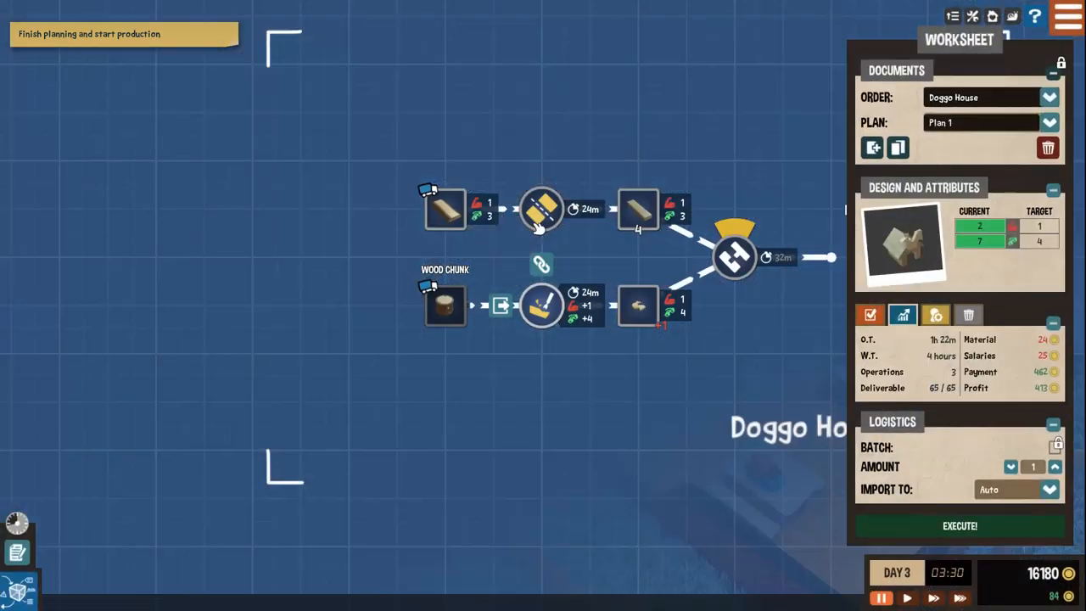
pyautogui.moveTo(501, 306)
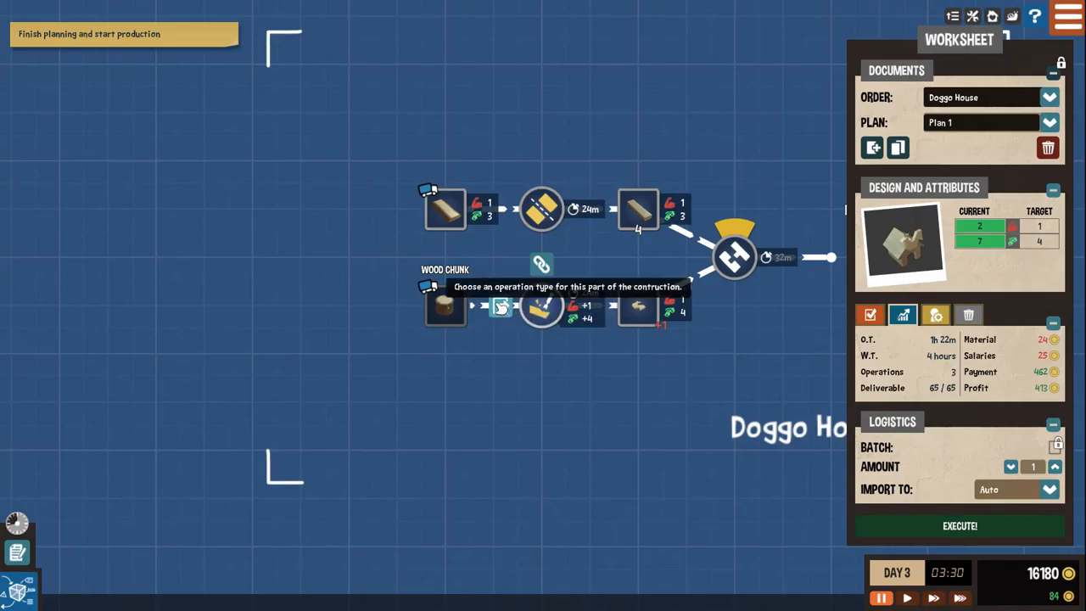
# - Supply the decoration branch with Wood Chunk, leaving the plank material unchanged
pyautogui.click(445, 307)
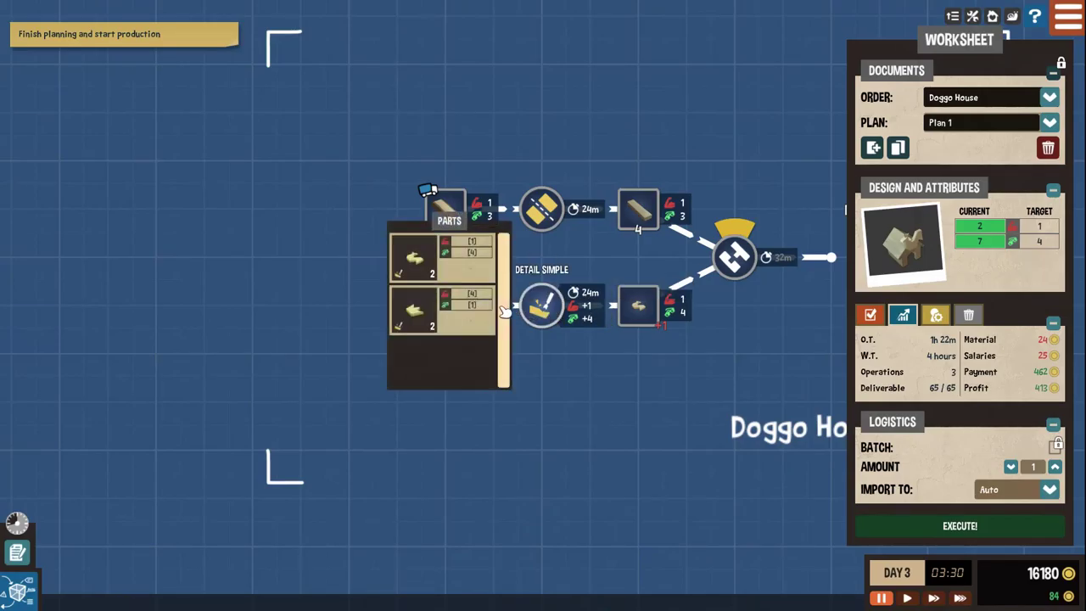
pyautogui.click(433, 315)
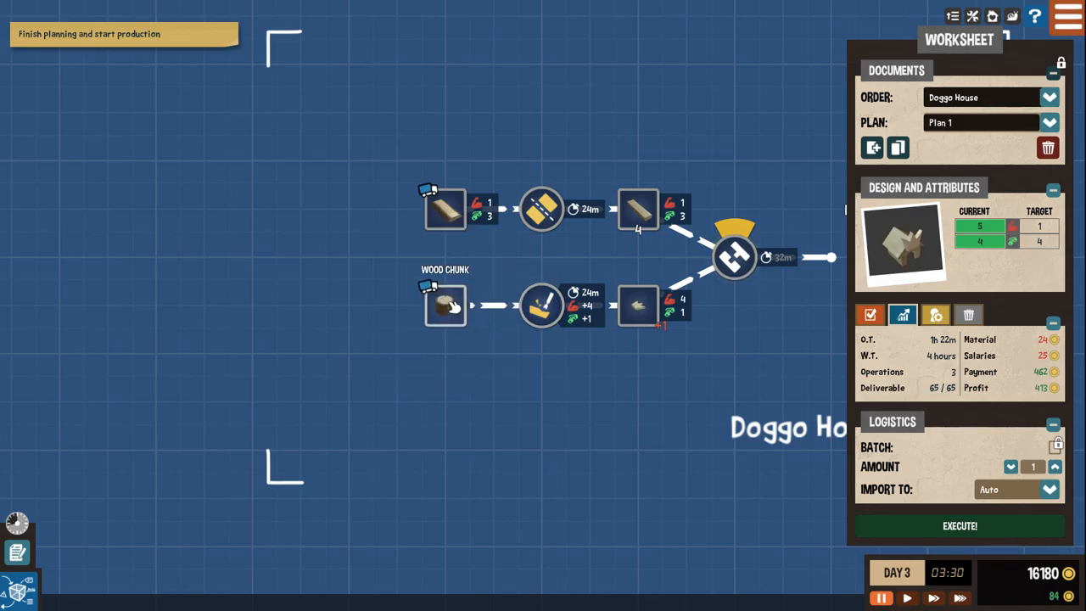
pyautogui.click(447, 307)
pyautogui.click(447, 272)
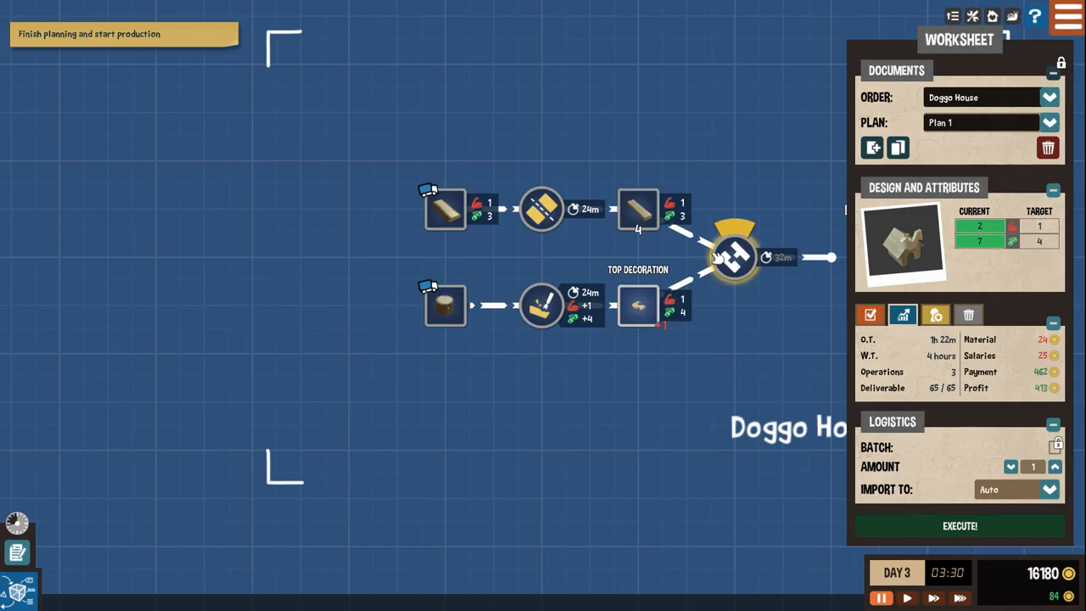
pyautogui.click(476, 218)
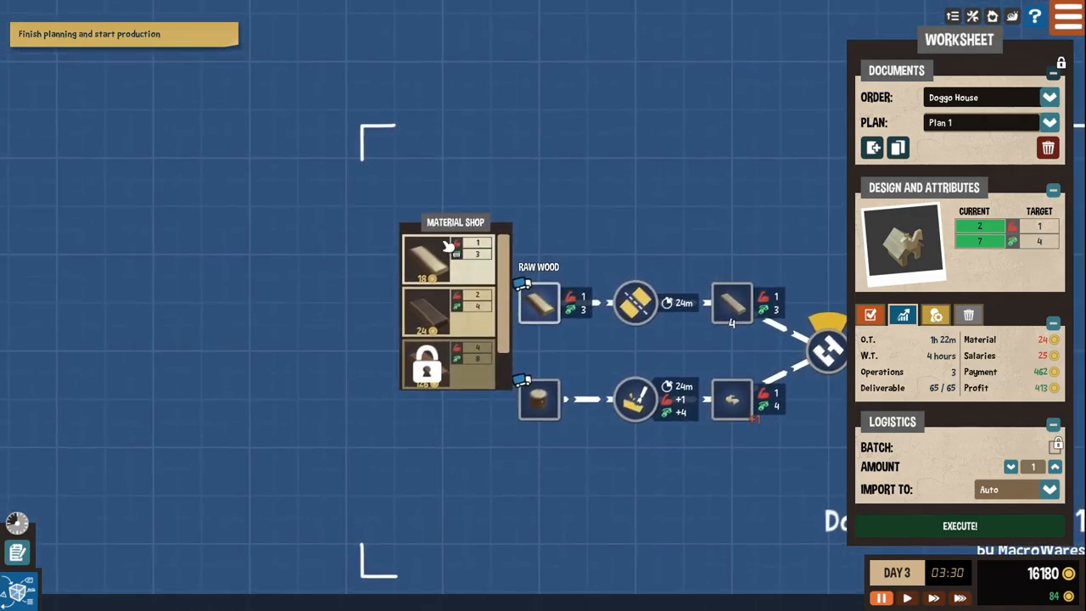
pyautogui.click(735, 308)
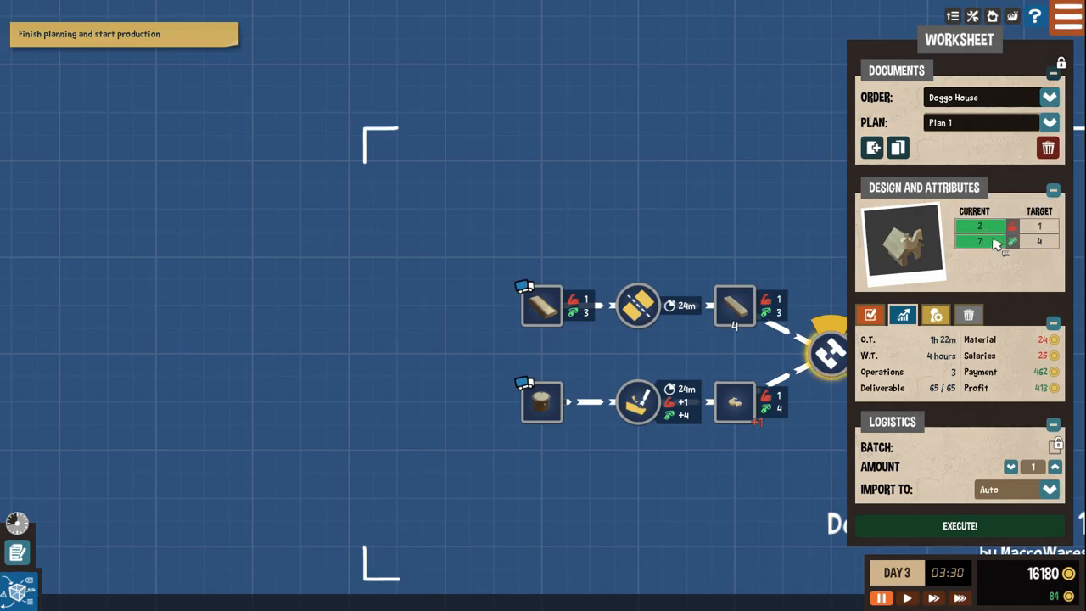
# - Review the remaining planning tasks and link the assembly step to the assembly station
pyautogui.click(938, 315)
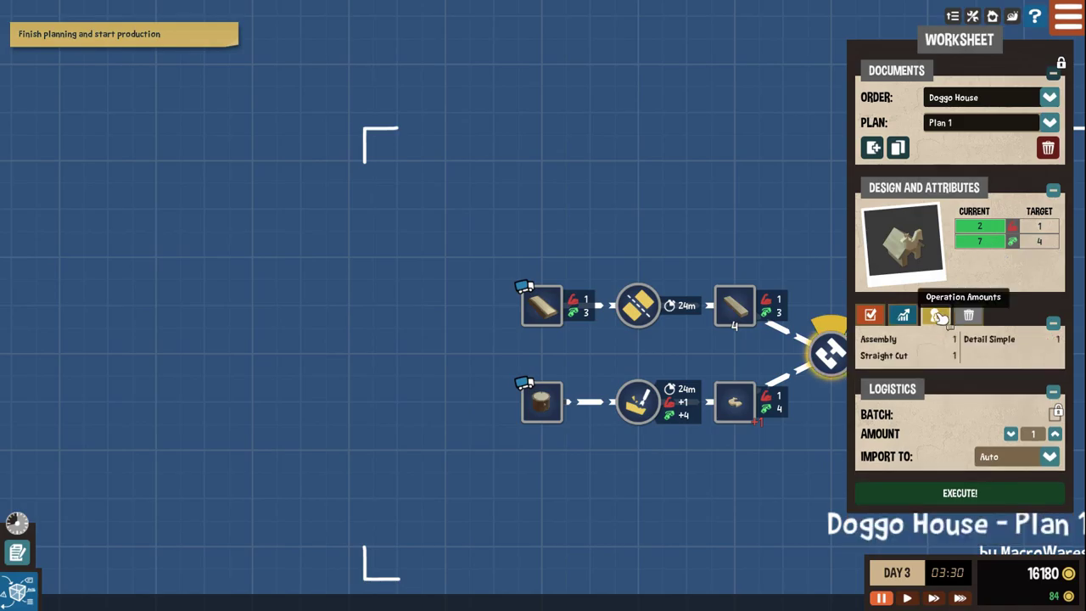
pyautogui.click(871, 316)
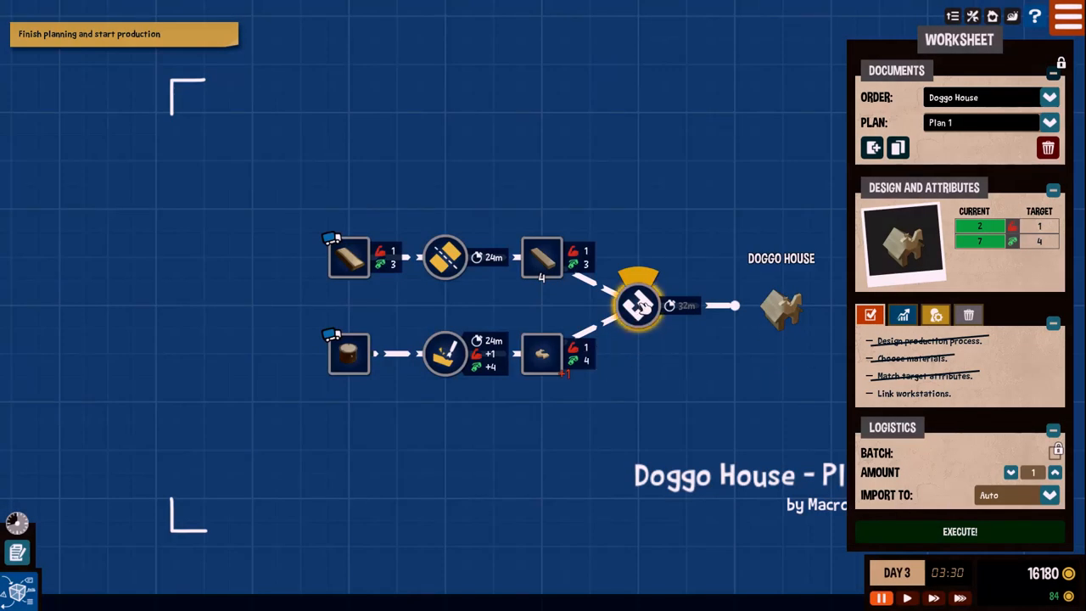
pyautogui.click(638, 261)
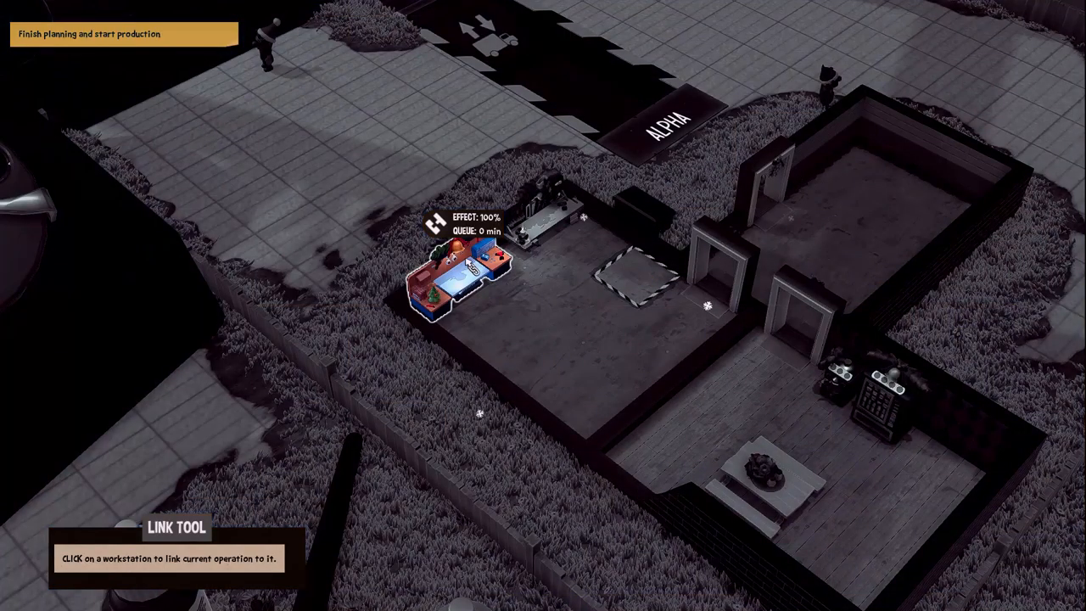
pyautogui.click(471, 267)
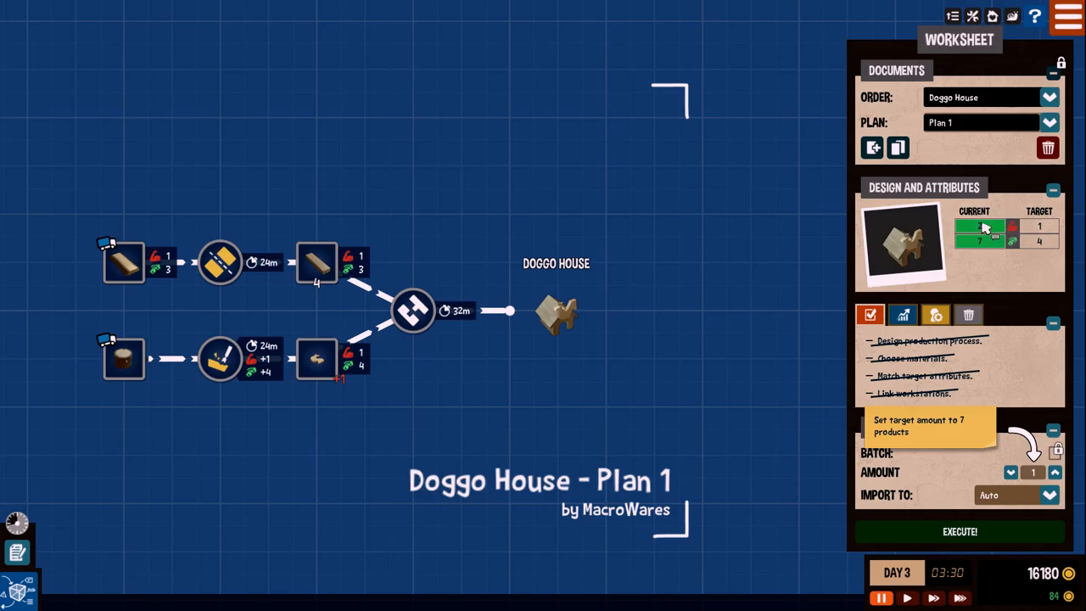
# - Raise the production amount to 7 and start producing the Doggo House order
pyautogui.click(1055, 472)
pyautogui.click(1055, 473)
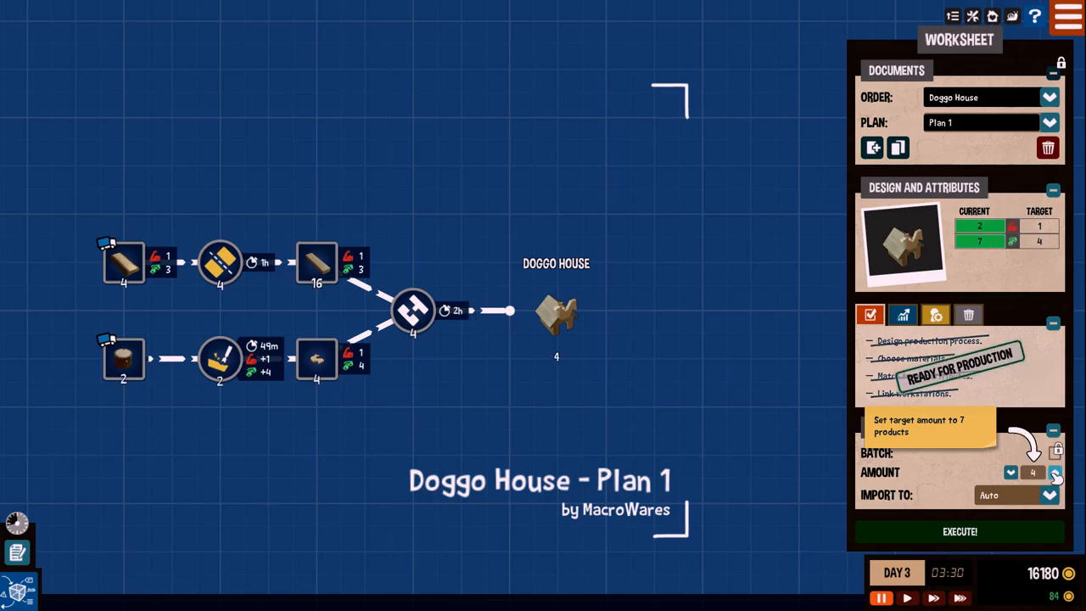
pyautogui.click(1055, 473)
pyautogui.click(1056, 473)
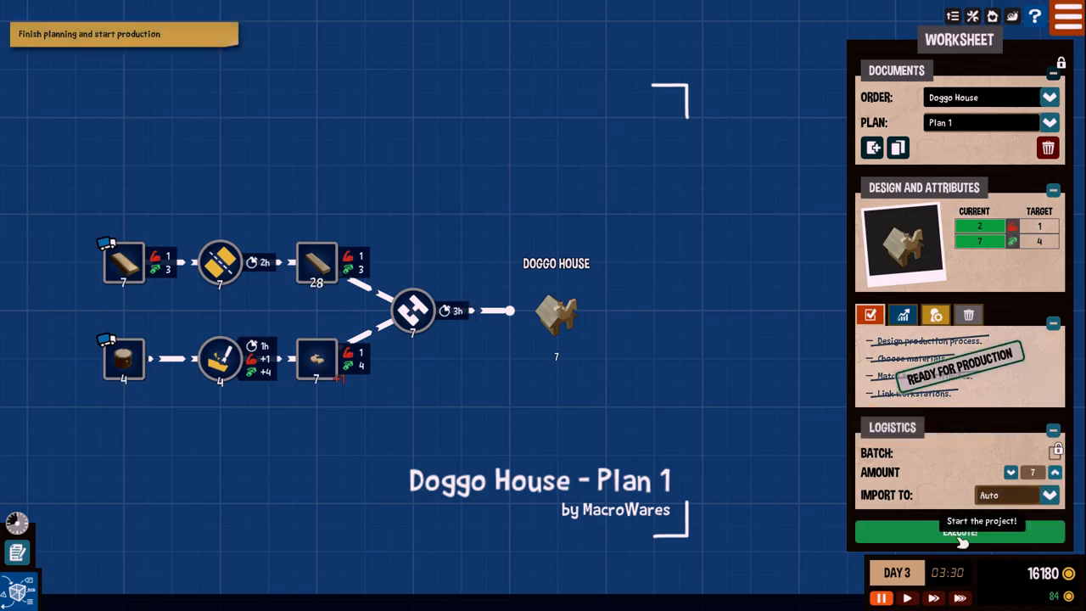
pyautogui.click(961, 534)
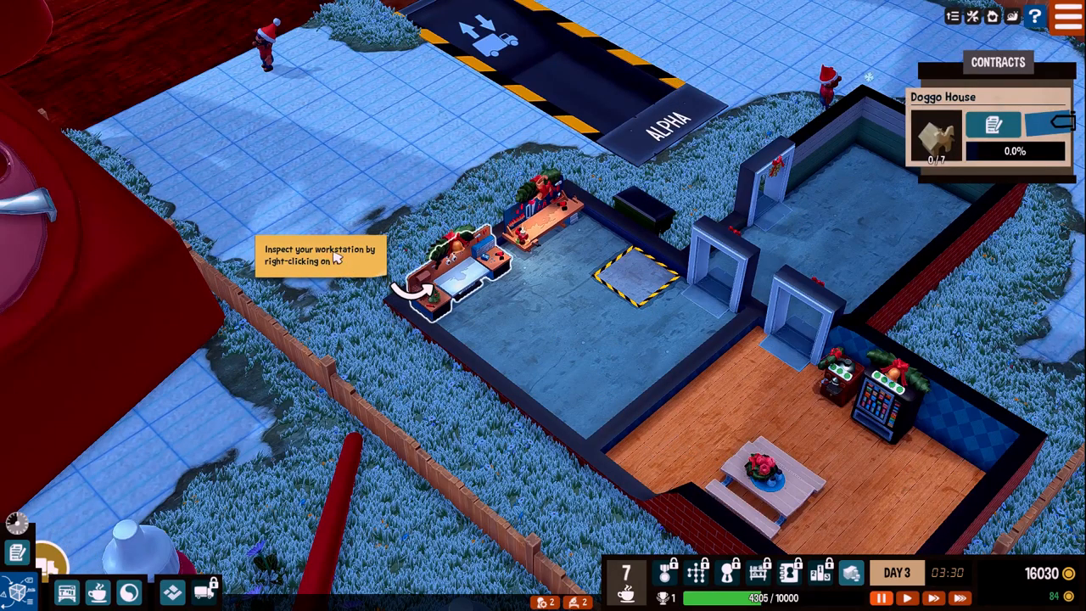
# - Review the assembly station's queue, dismiss the long-job tip and bring up the basic workbench catalogue
pyautogui.rightClick(462, 269)
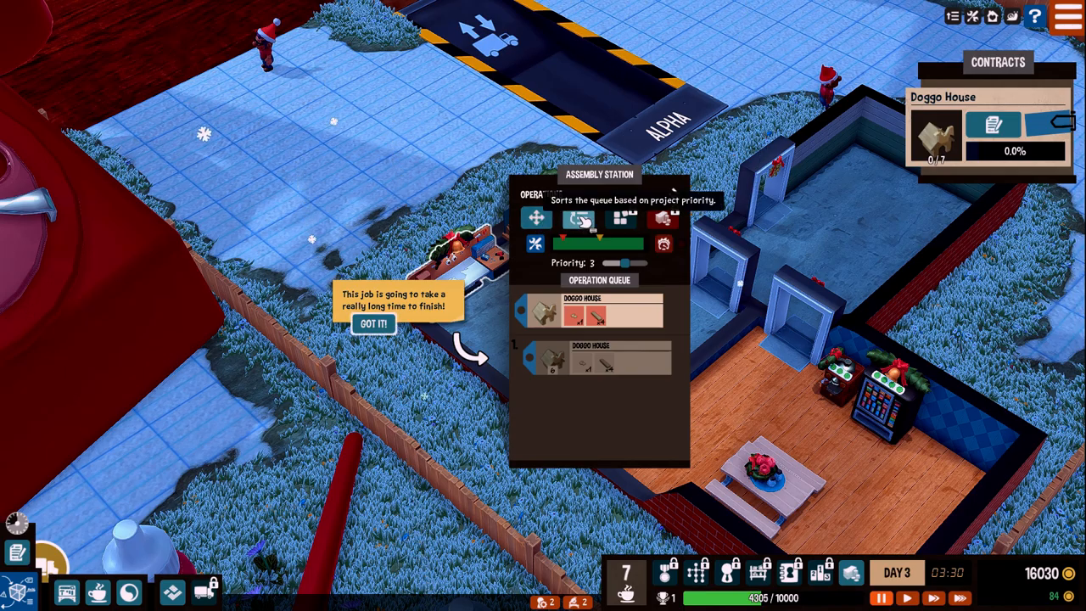
pyautogui.click(374, 325)
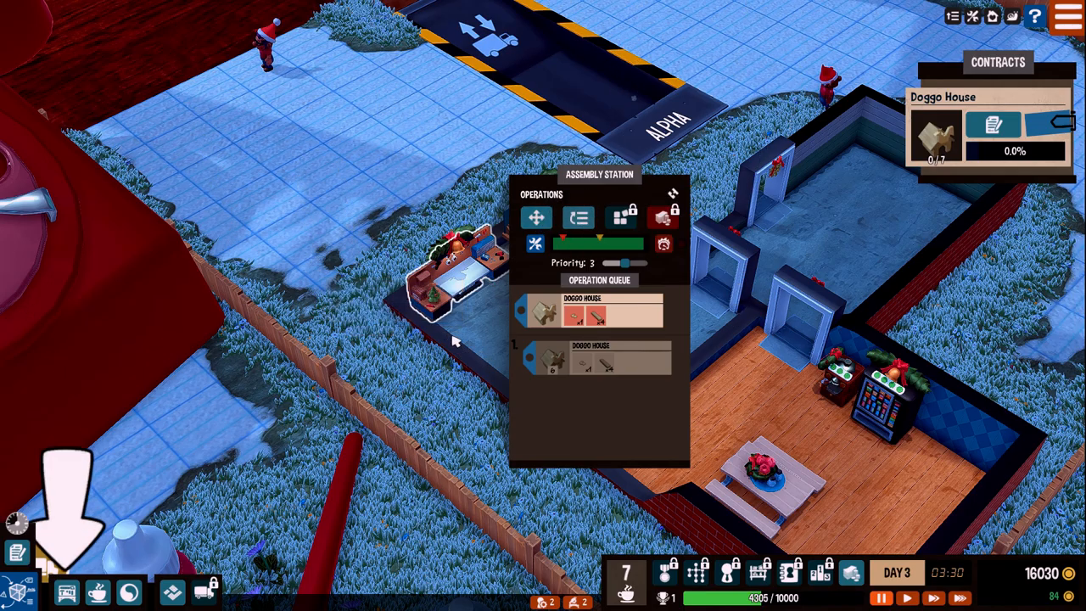
pyautogui.click(66, 594)
pyautogui.moveTo(74, 447)
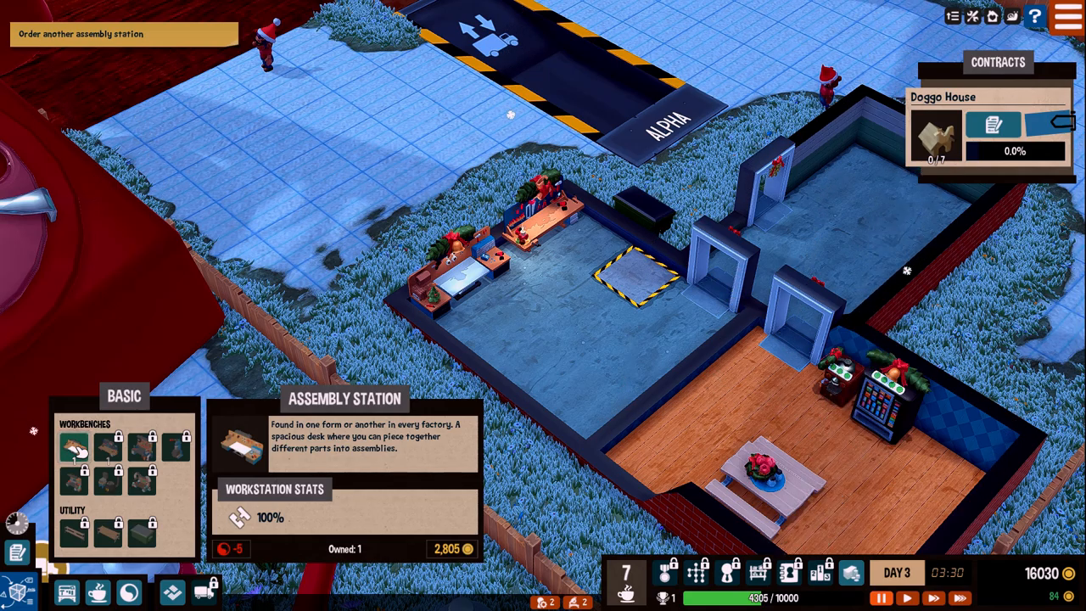
# - Order a second Assembly Station, rotated to lie along the lower wall of the workshop room
pyautogui.click(75, 448)
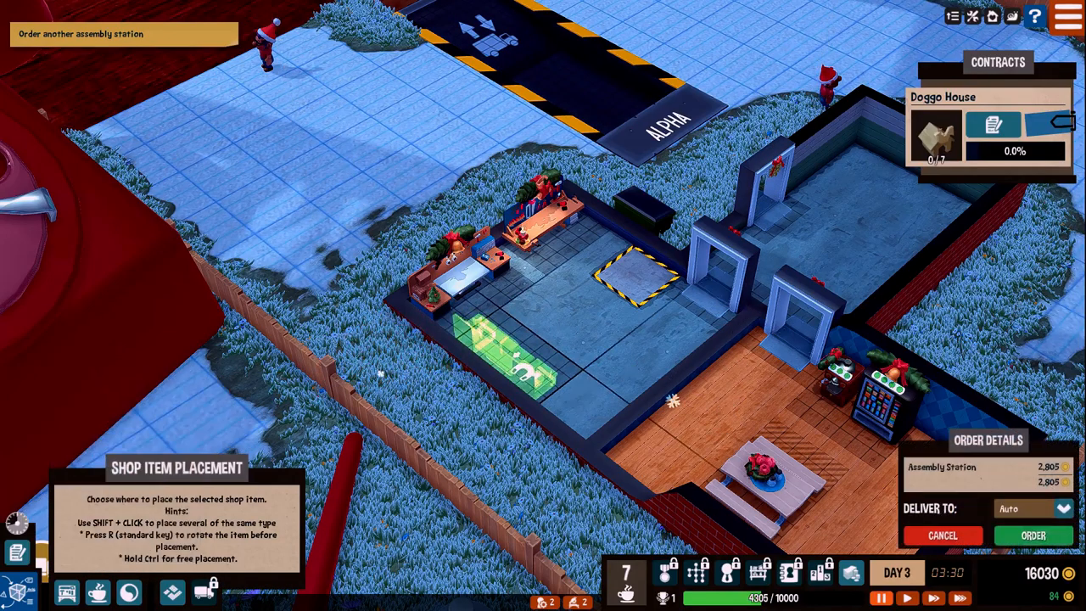
pyautogui.press('r')
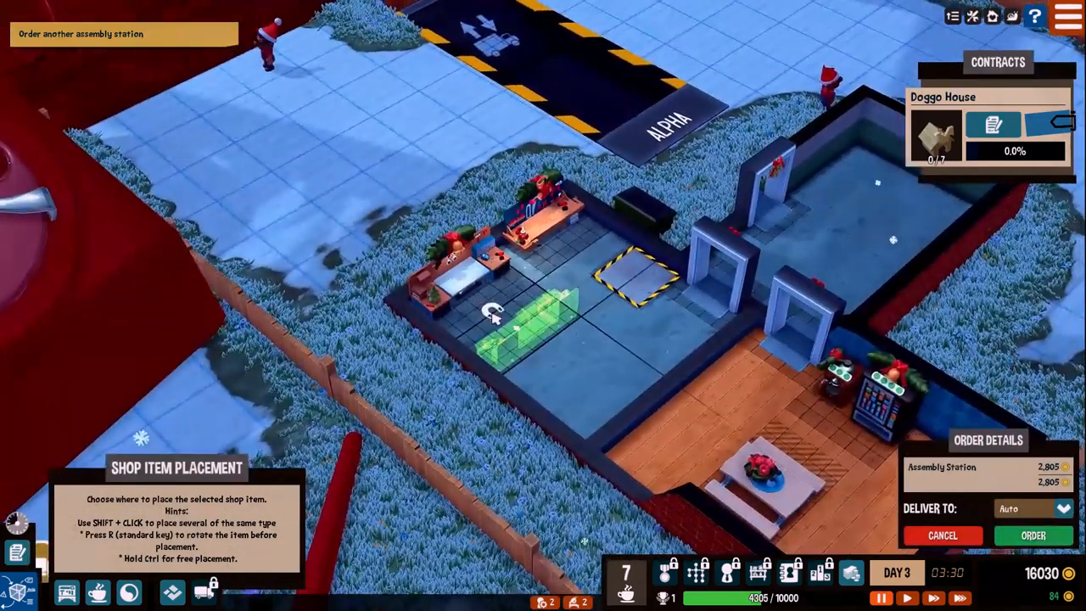
pyautogui.press('r')
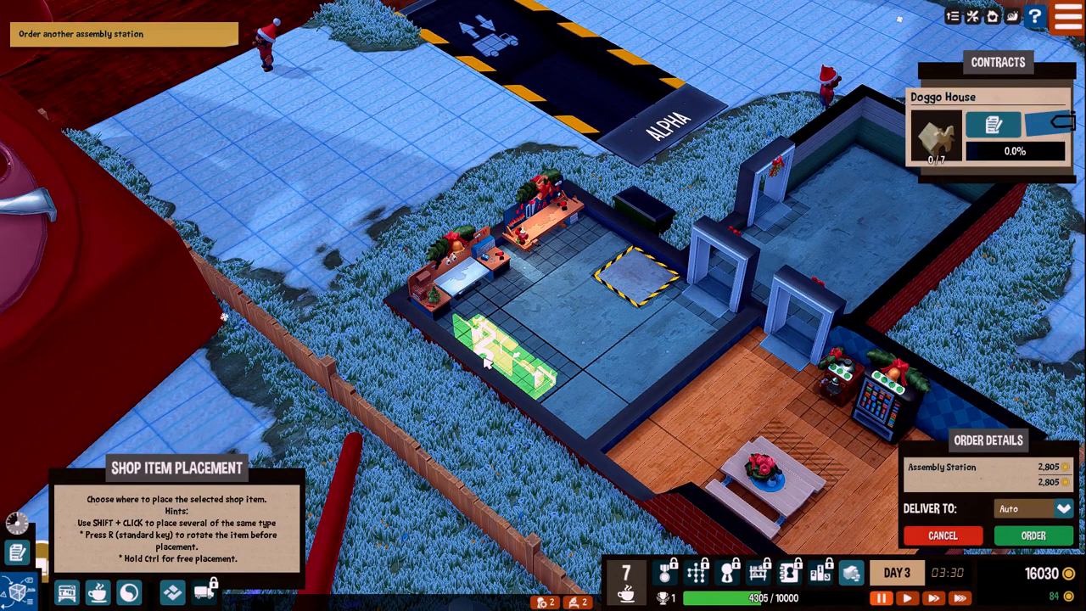
pyautogui.click(486, 363)
pyautogui.click(521, 400)
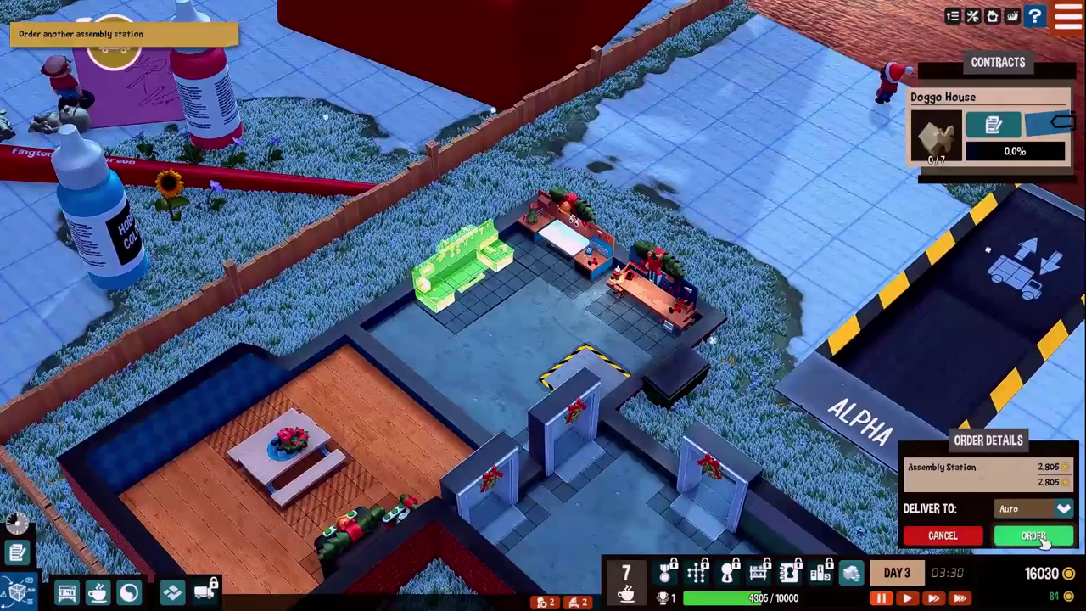
pyautogui.click(1034, 535)
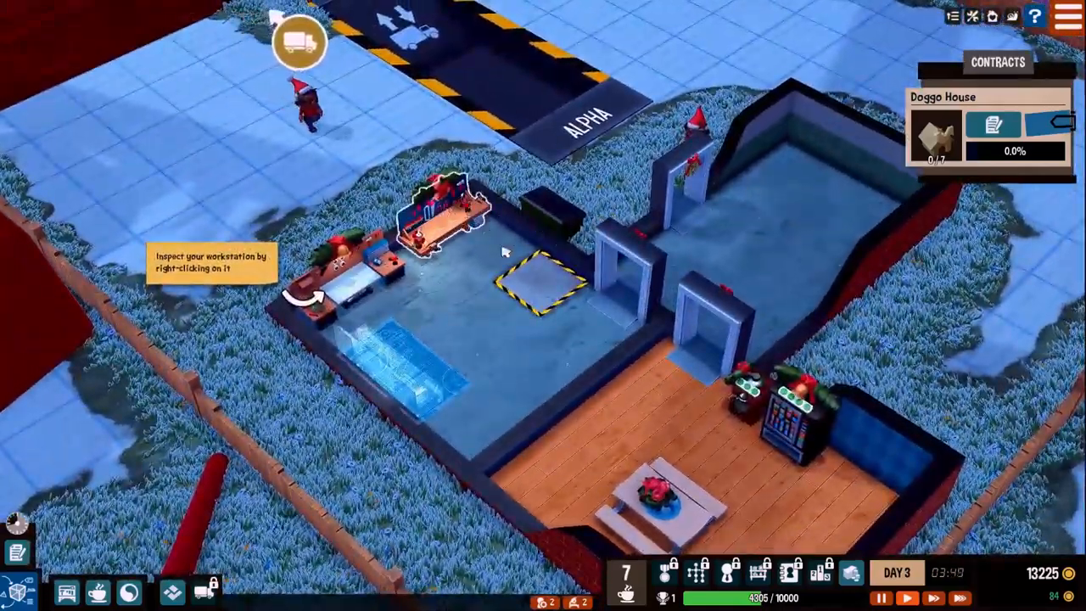
# - Split the queued Doggo House job into two batches of 3 and send one entry to the back
pyautogui.rightClick(365, 272)
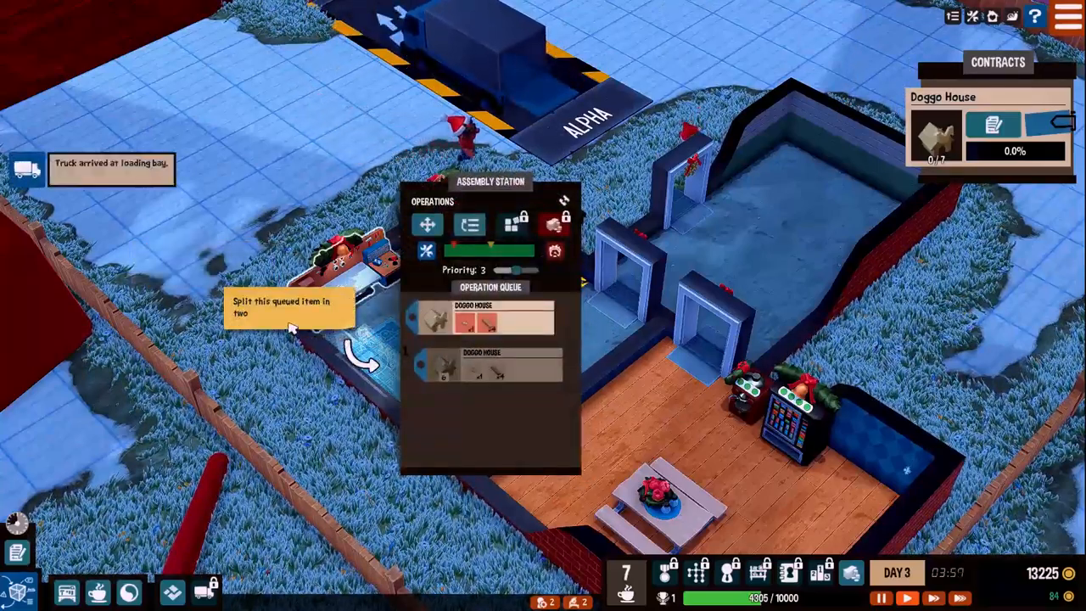
pyautogui.moveTo(484, 365)
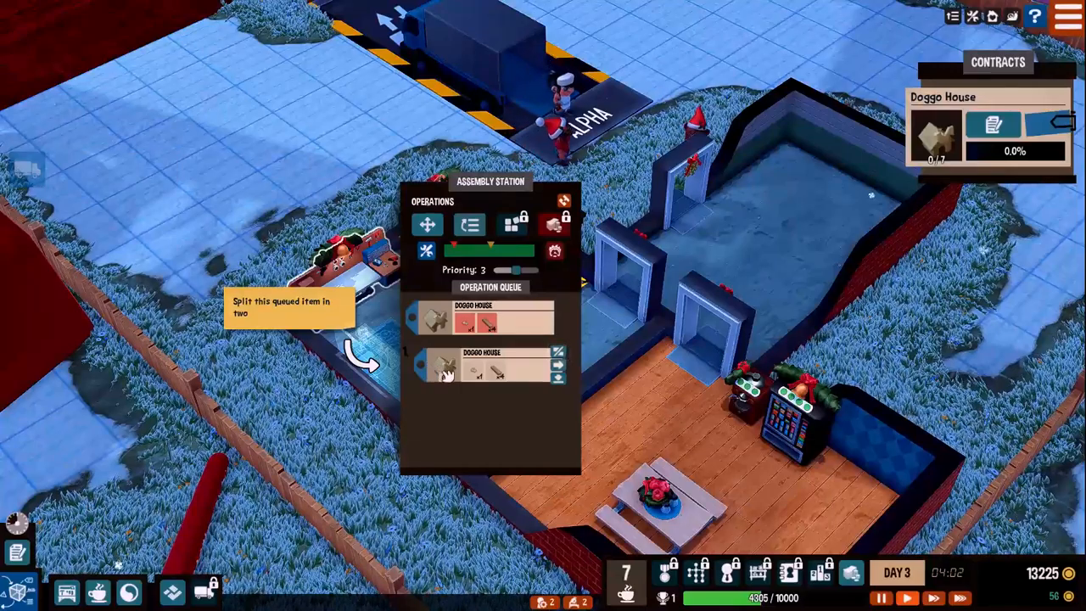
pyautogui.click(557, 353)
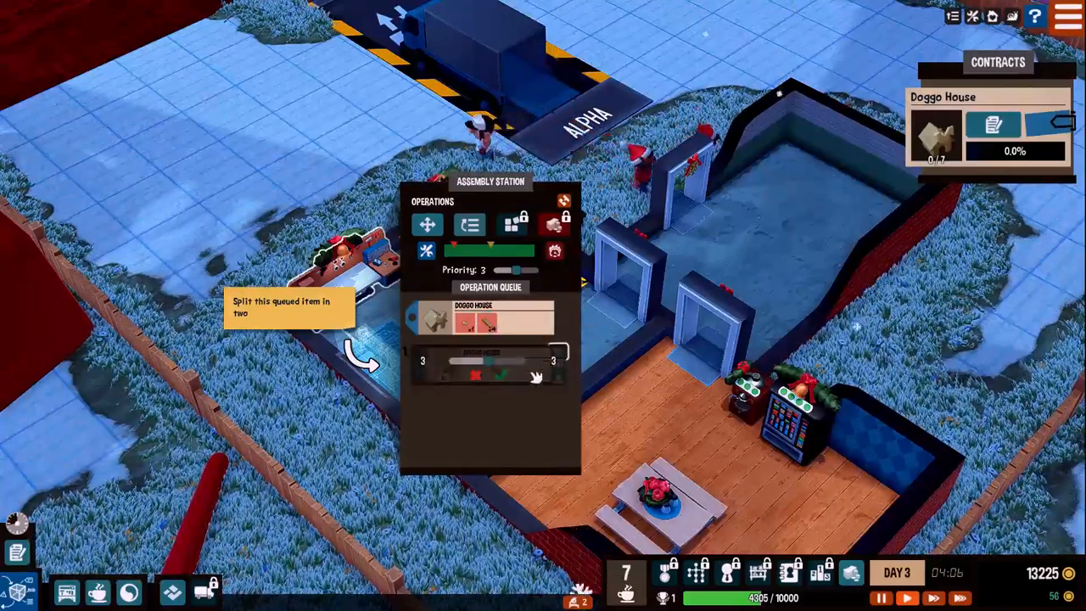
pyautogui.click(500, 375)
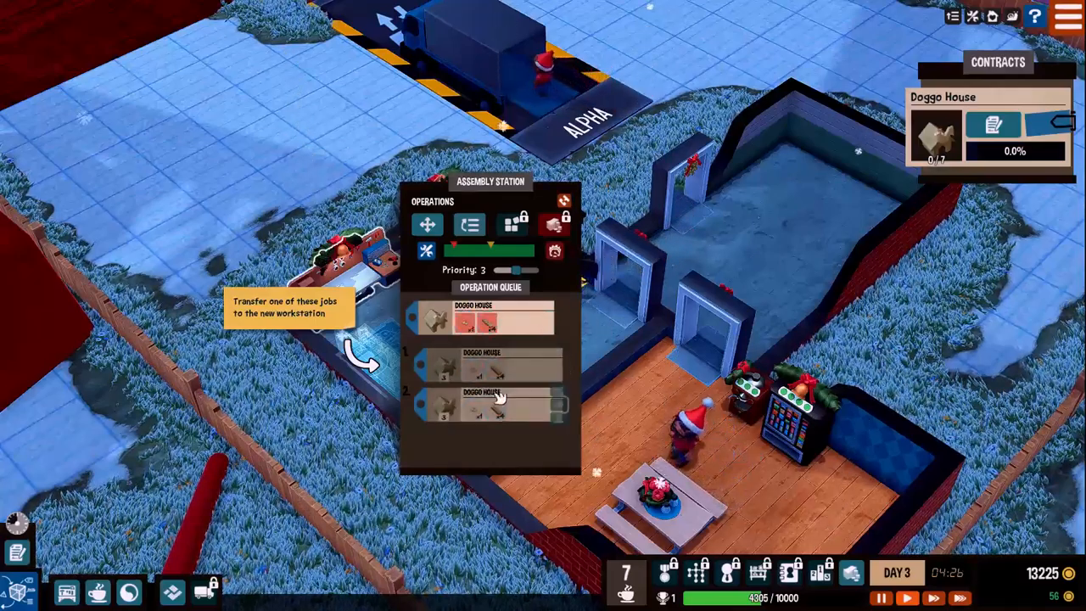
pyautogui.moveTo(482, 318)
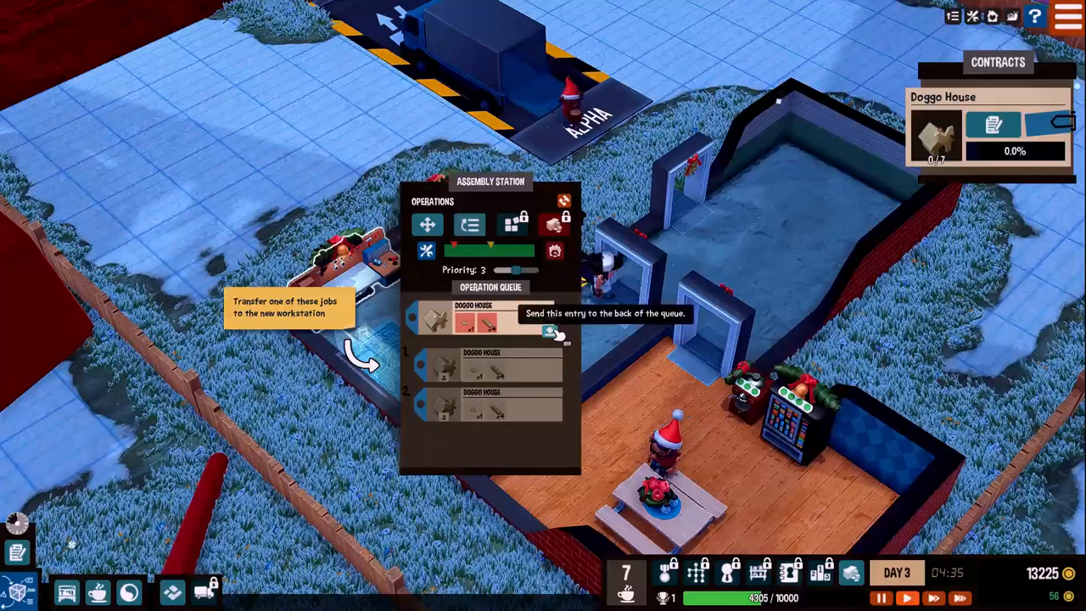
pyautogui.click(551, 324)
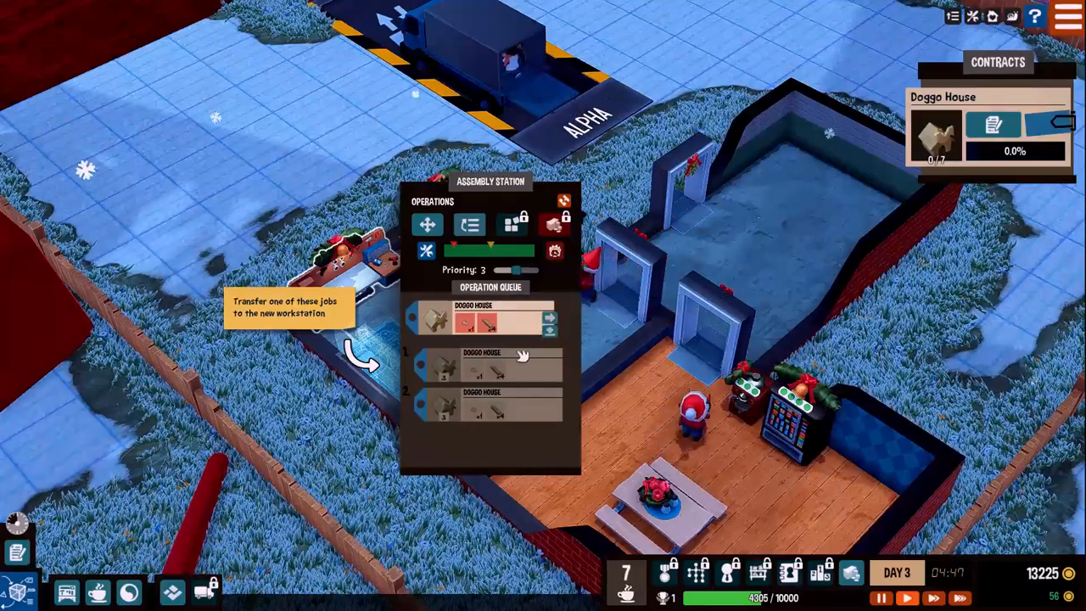
pyautogui.moveTo(488, 367)
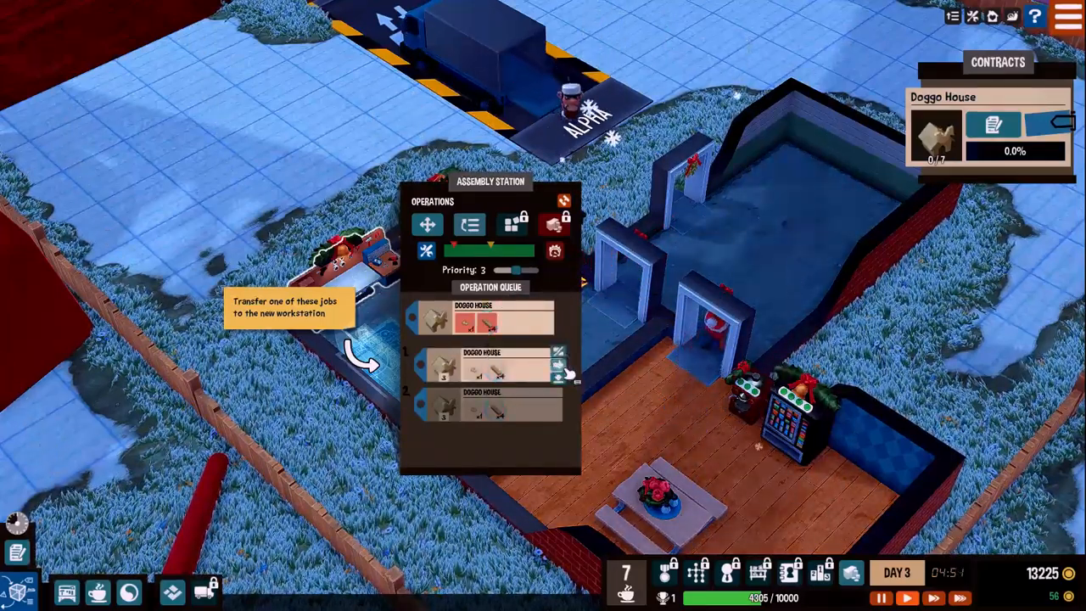
# - Move one queued Doggo House batch over to the new assembly station
pyautogui.click(559, 370)
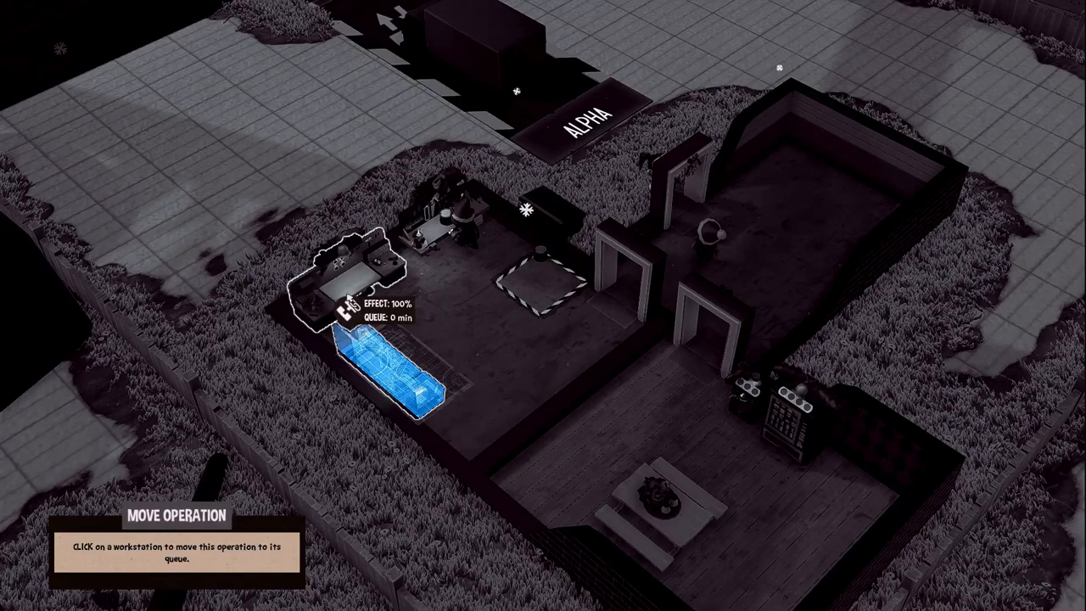
pyautogui.click(410, 303)
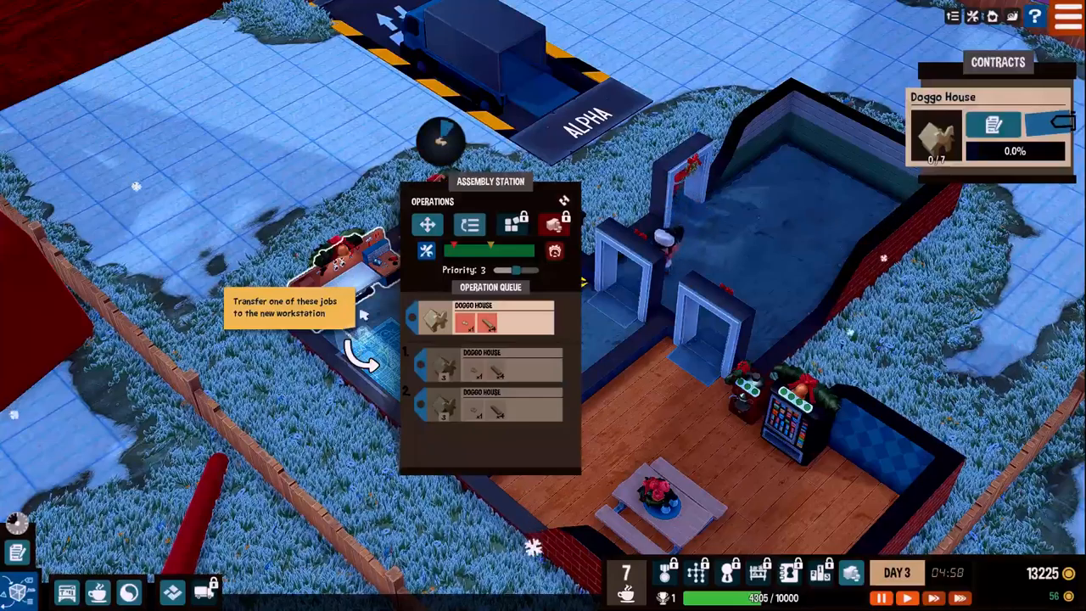
pyautogui.moveTo(488, 365)
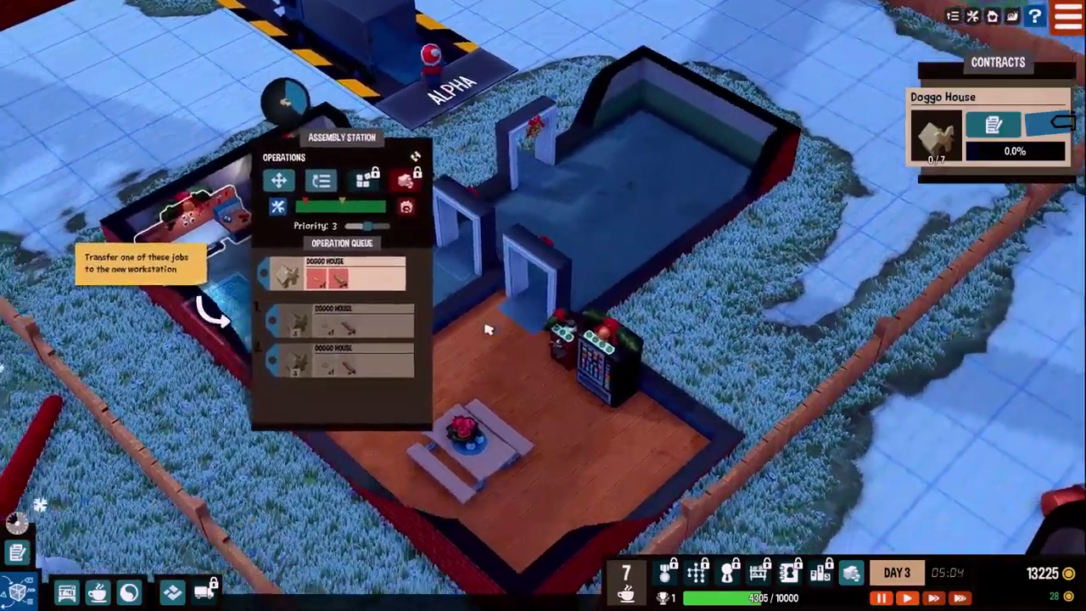
pyautogui.scroll(2, 711, 280)
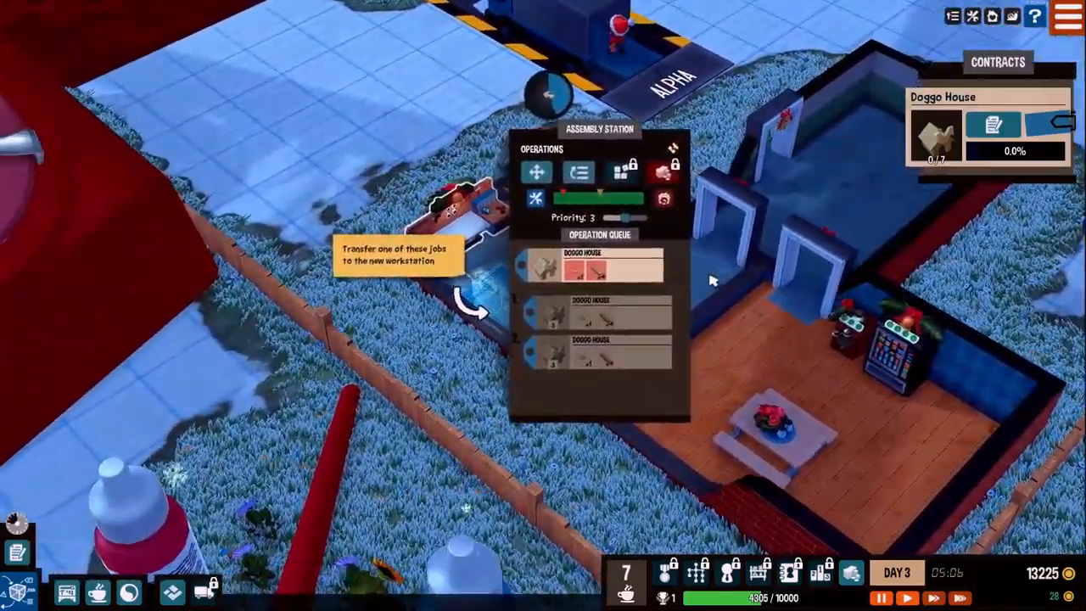
pyautogui.press('d')
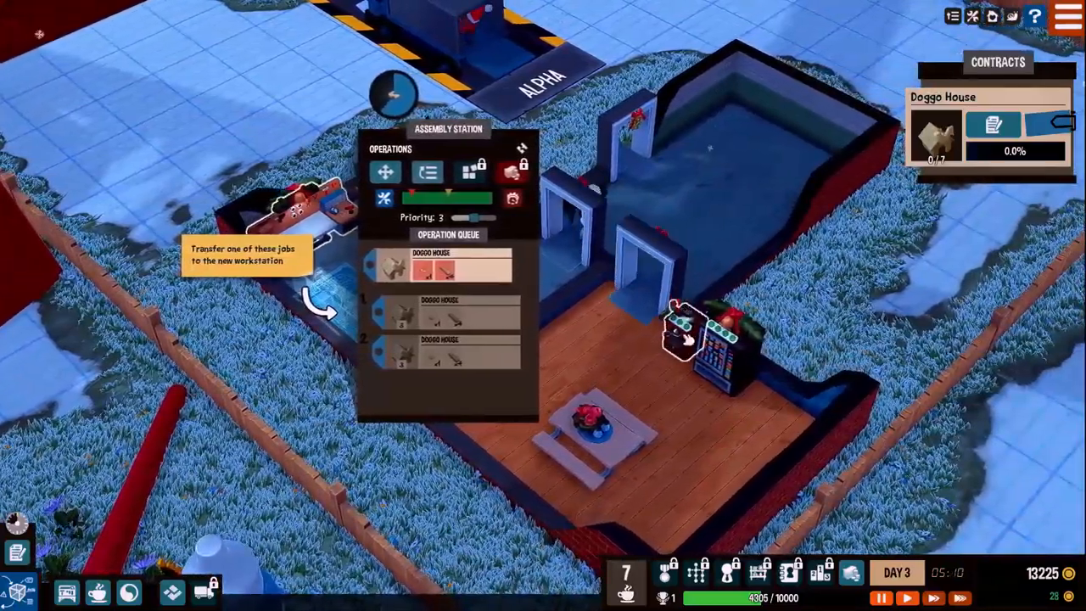
pyautogui.click(516, 339)
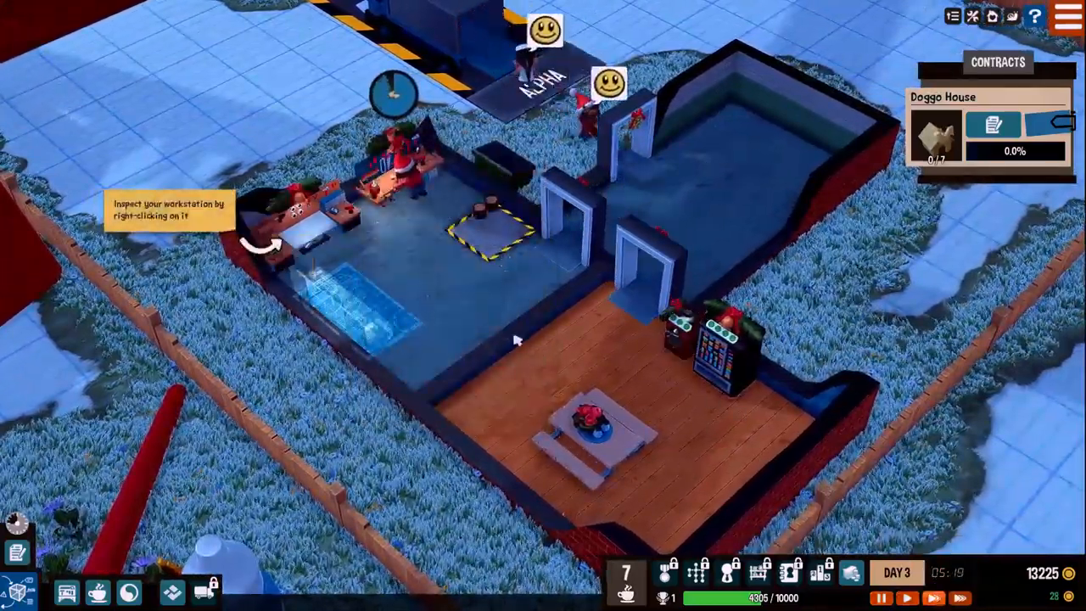
pyautogui.scroll(1, 515, 339)
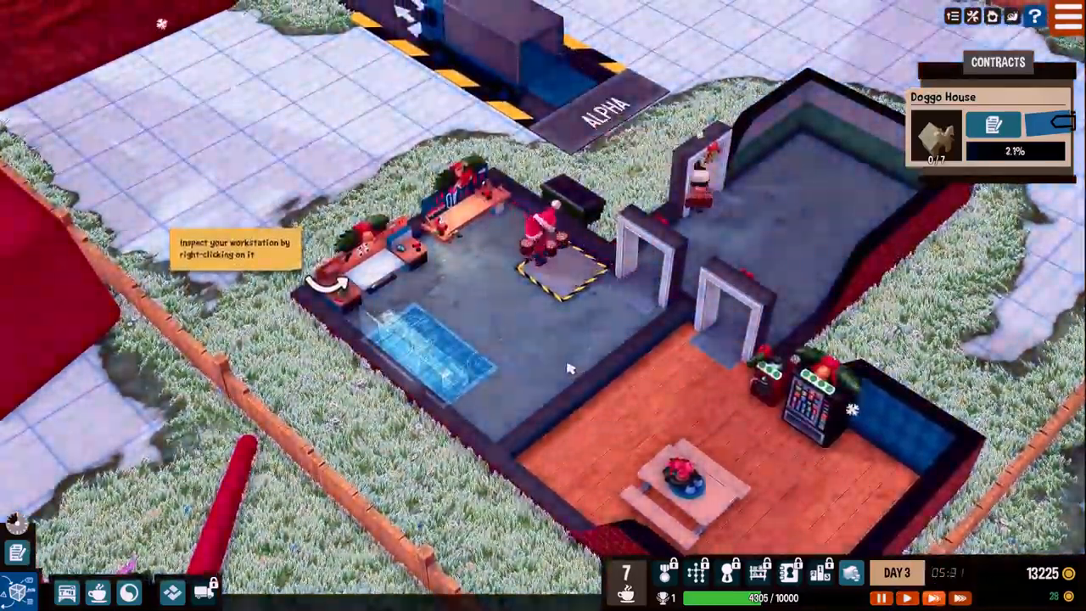
pyautogui.press('a')
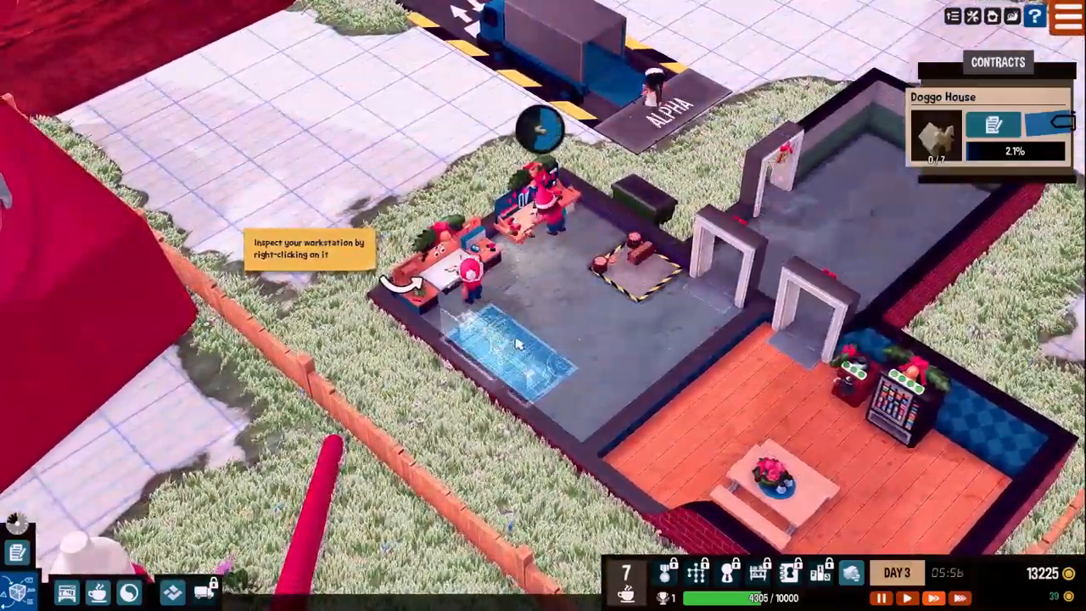
pyautogui.scroll(-1, 516, 339)
pyautogui.scroll(2, 683, 450)
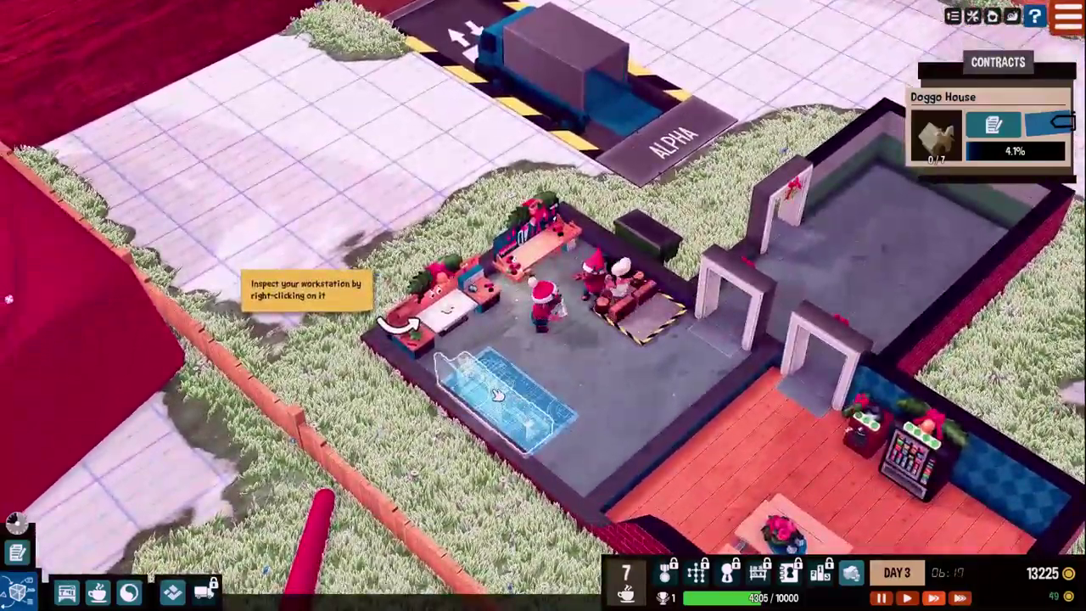
pyautogui.scroll(-2, 496, 392)
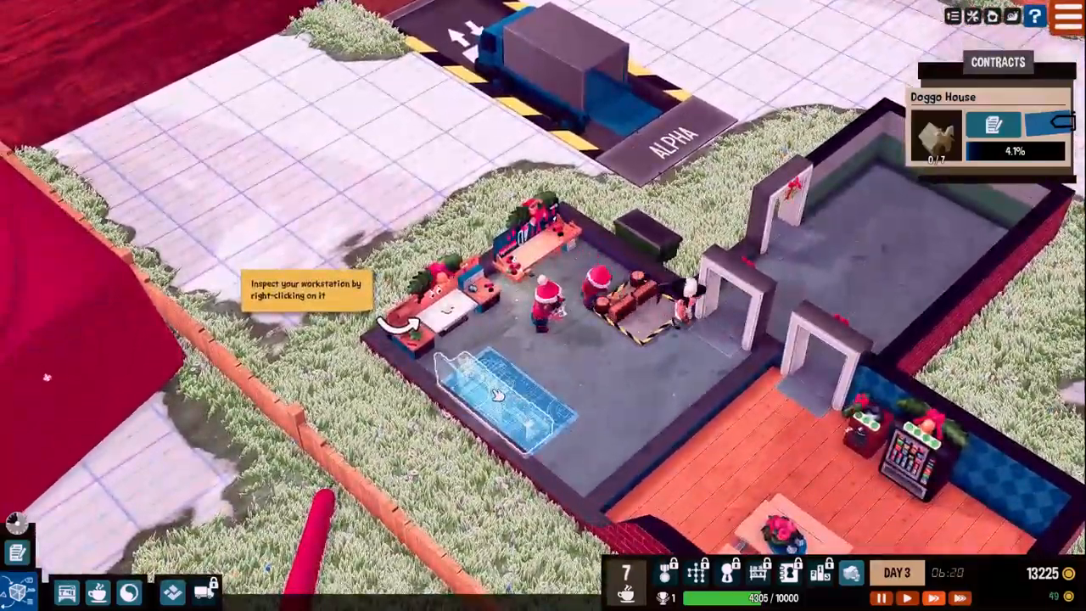
pyautogui.scroll(2, 464, 319)
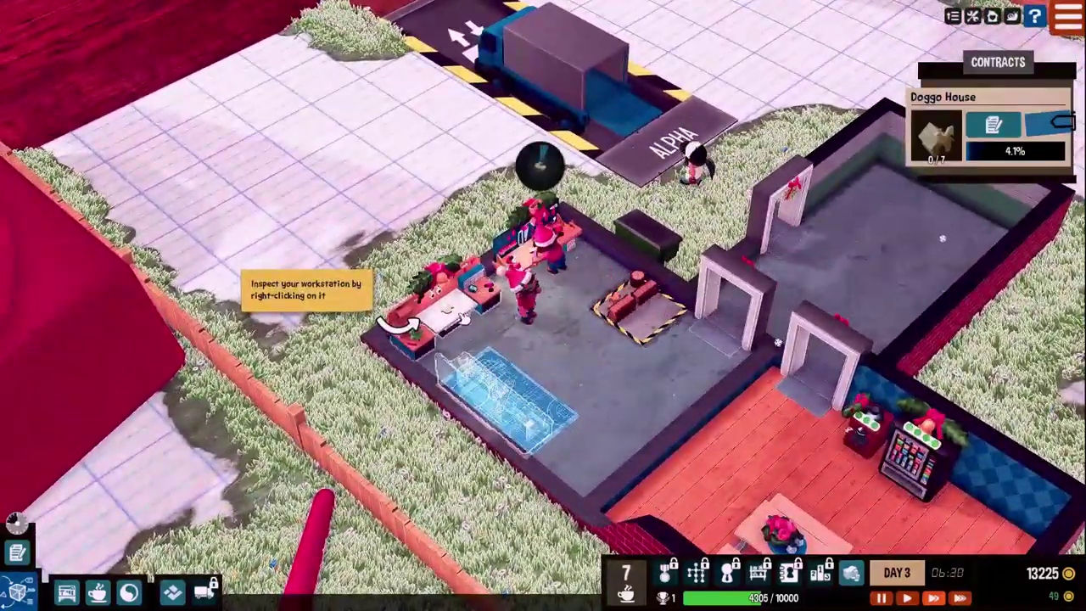
pyautogui.scroll(-2, 464, 319)
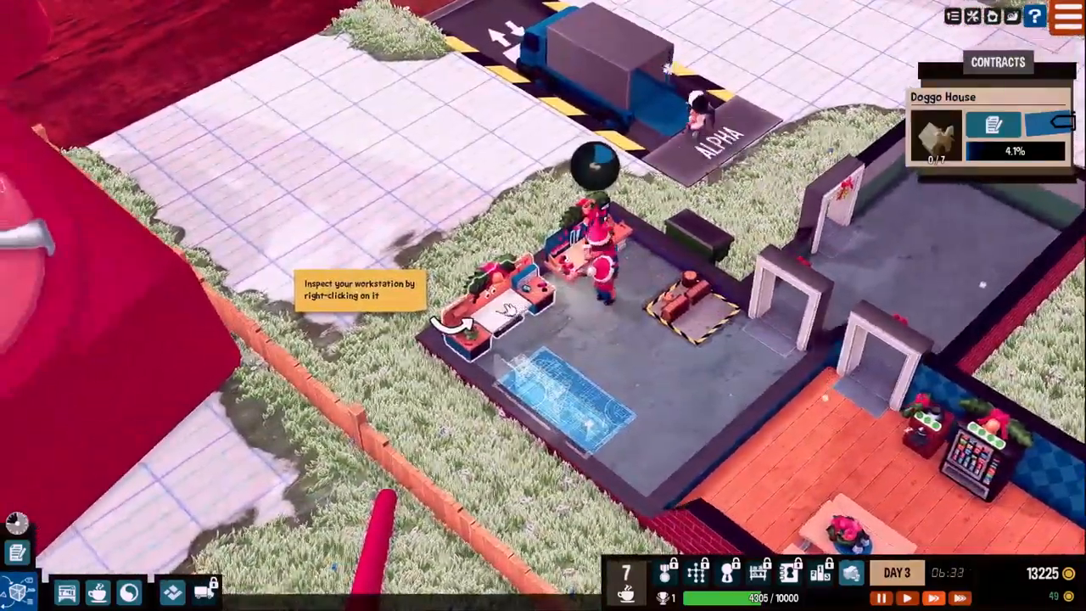
pyautogui.scroll(3, 514, 319)
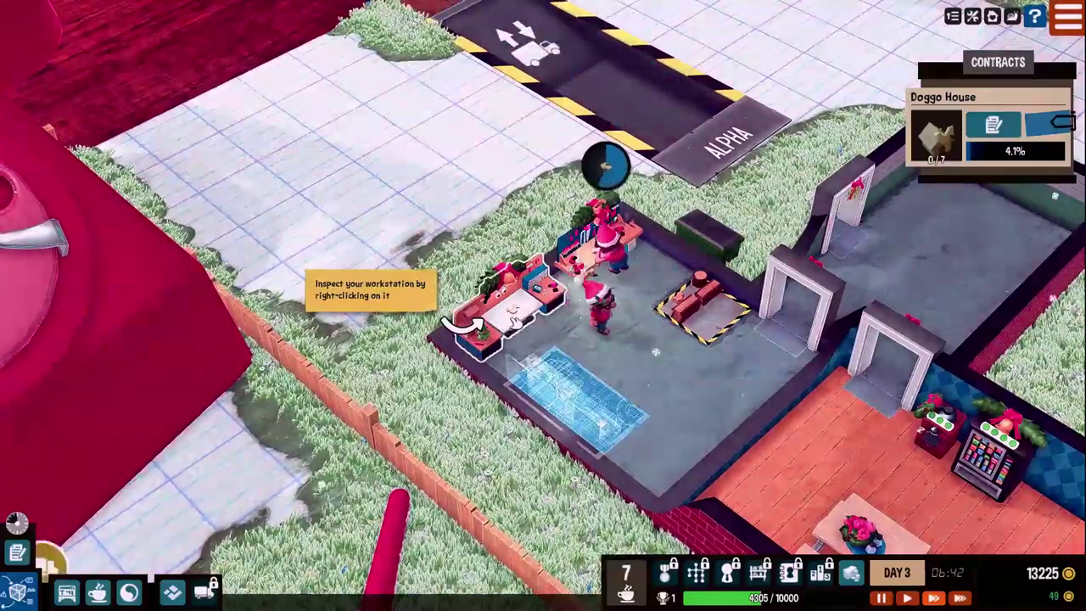
pyautogui.scroll(-2, 514, 321)
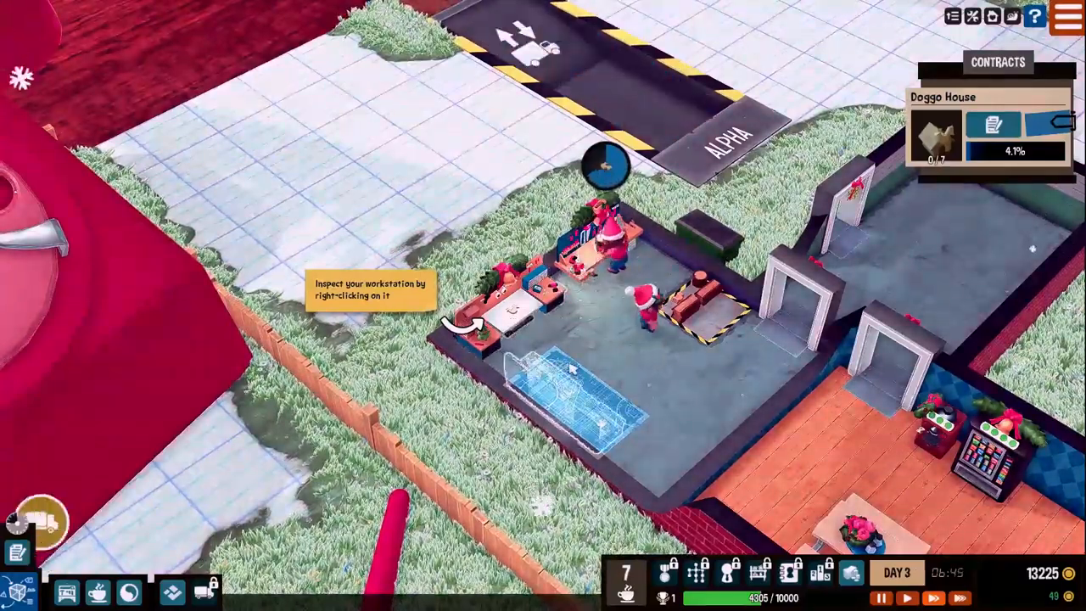
pyautogui.scroll(2, 412, 227)
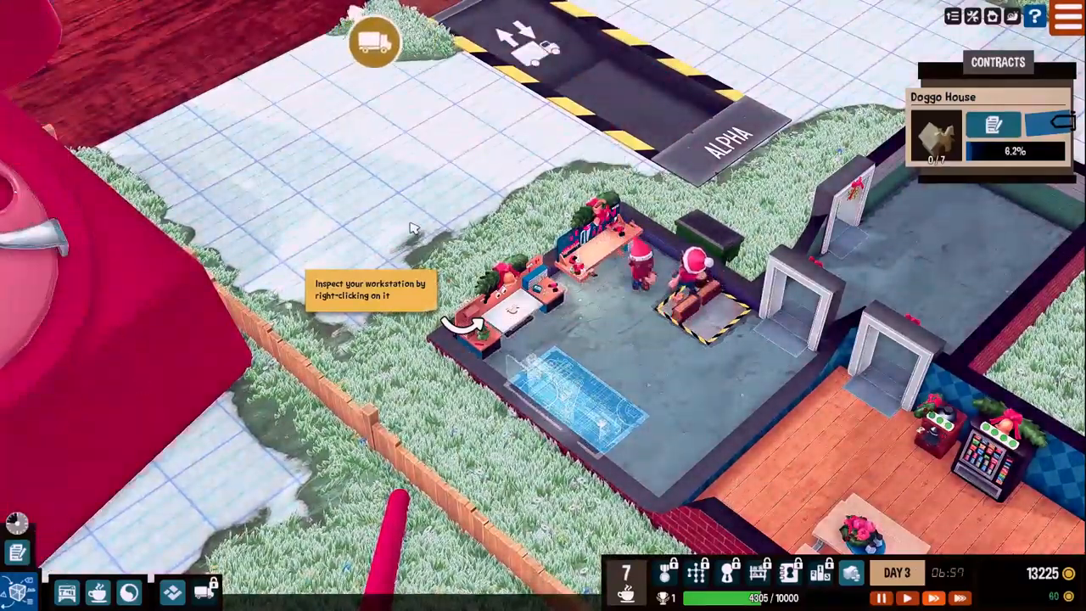
pyautogui.scroll(-2, 412, 227)
pyautogui.scroll(2, 464, 272)
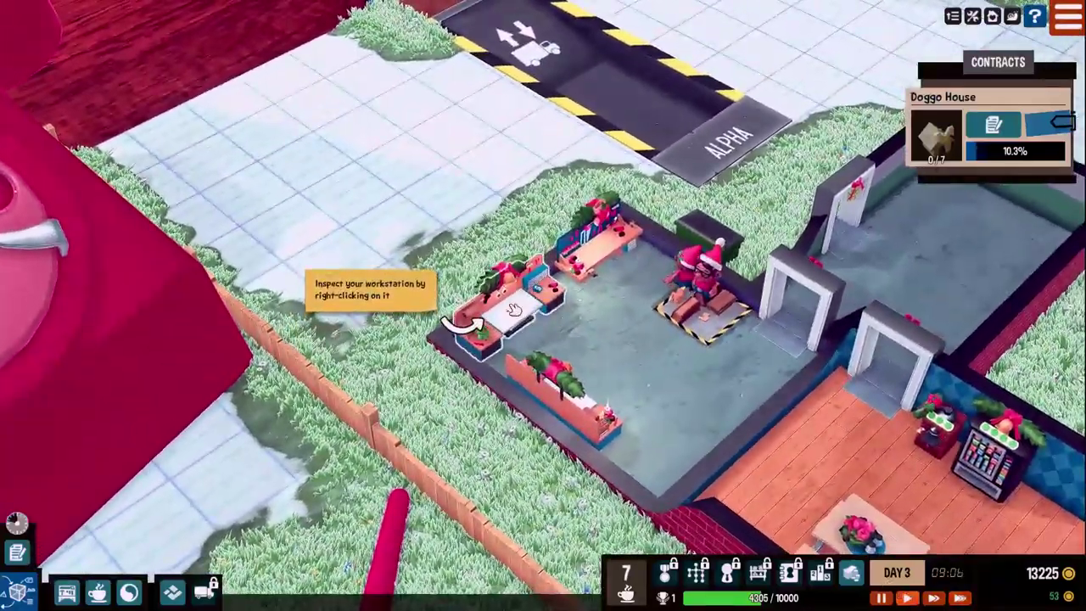
pyautogui.rightClick(513, 312)
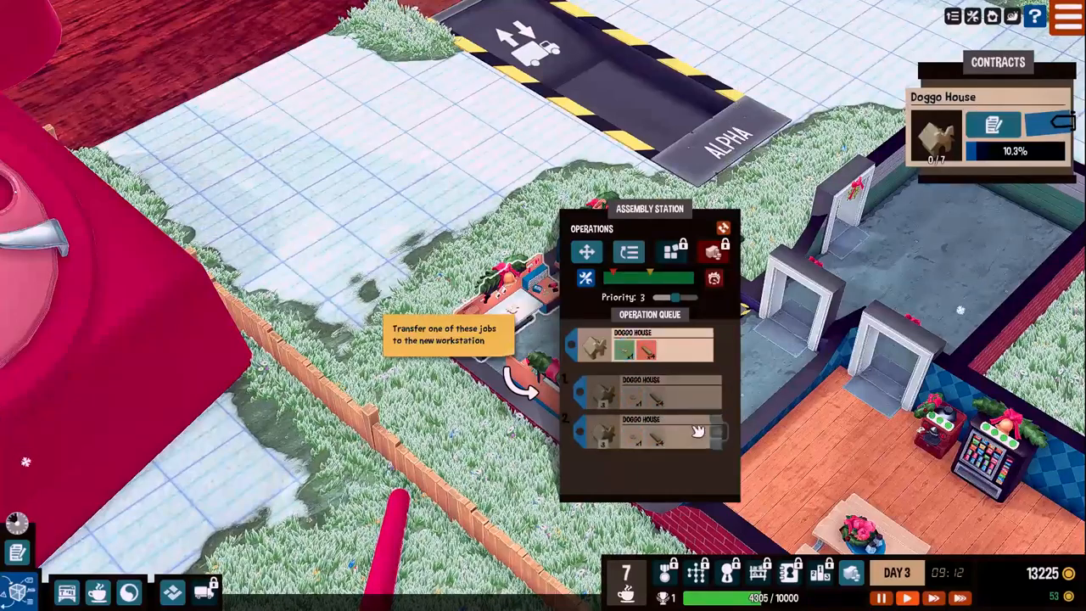
pyautogui.moveTo(645, 393)
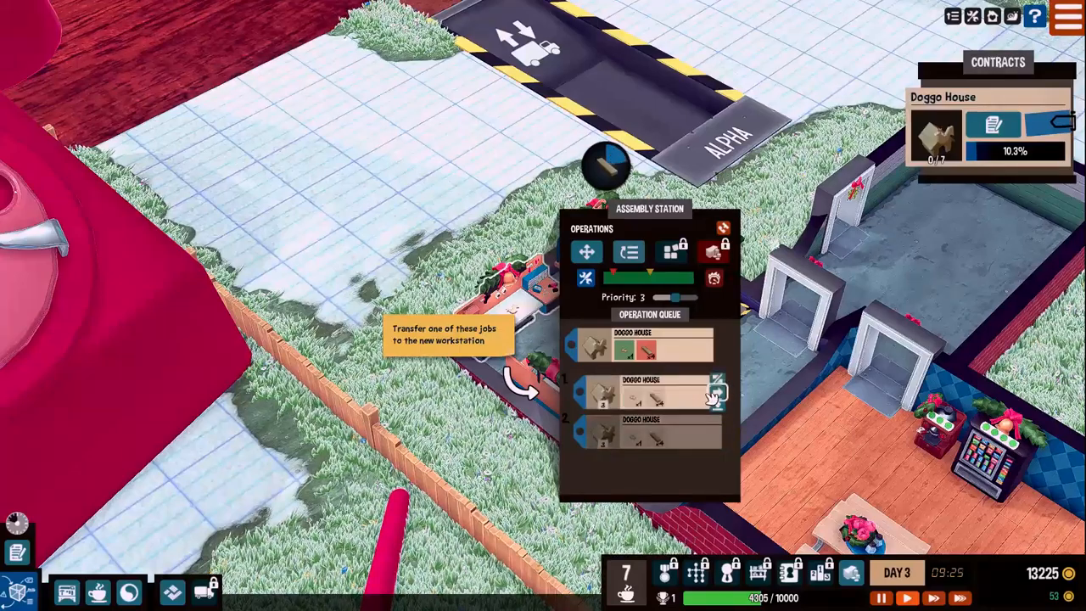
# - Hand a queued Doggo House batch to the new assembly station and bring up the workers overview
pyautogui.click(717, 397)
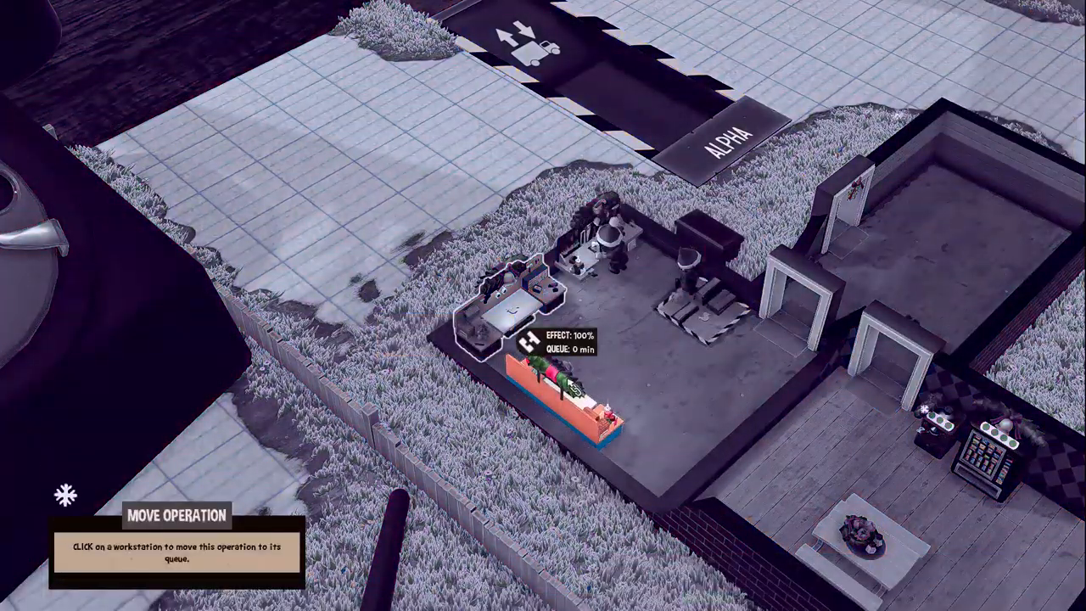
pyautogui.press('Escape')
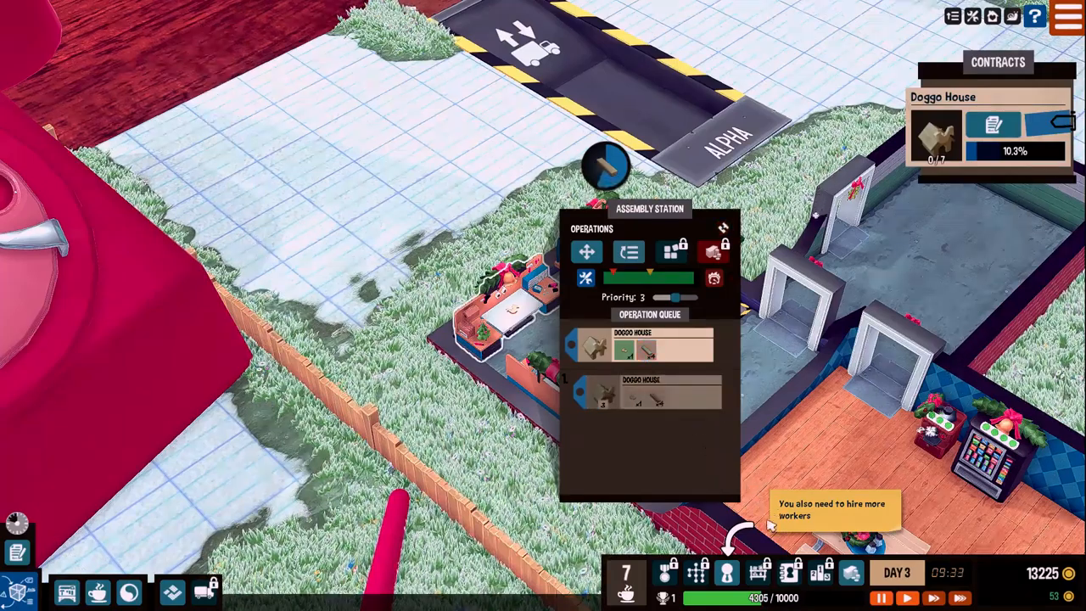
pyautogui.click(727, 572)
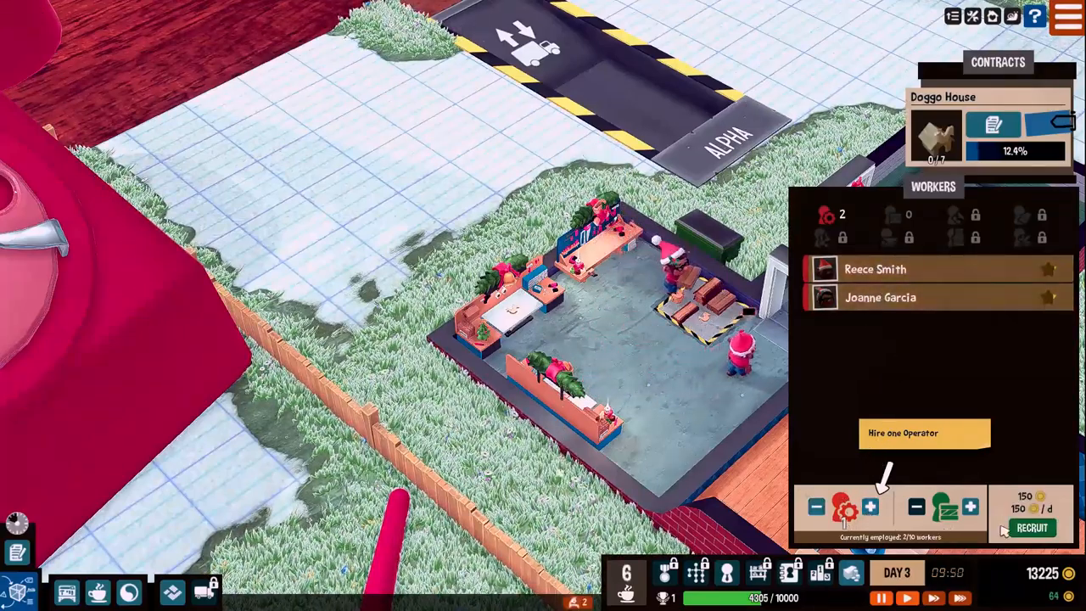
# - Recruit one more Operator, bringing the workshop to three
pyautogui.click(1032, 527)
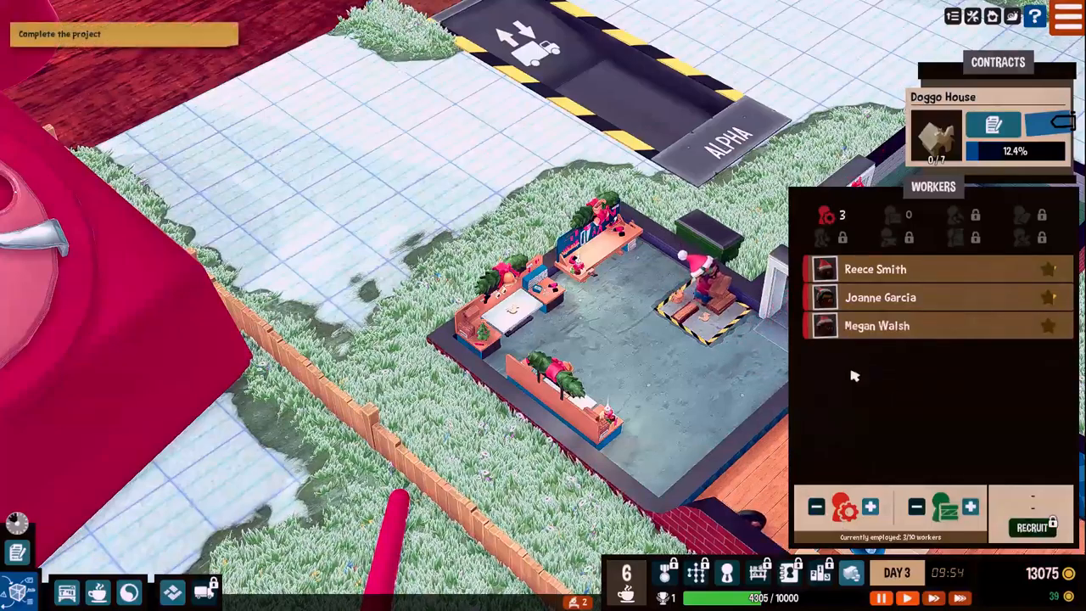
pyautogui.click(716, 374)
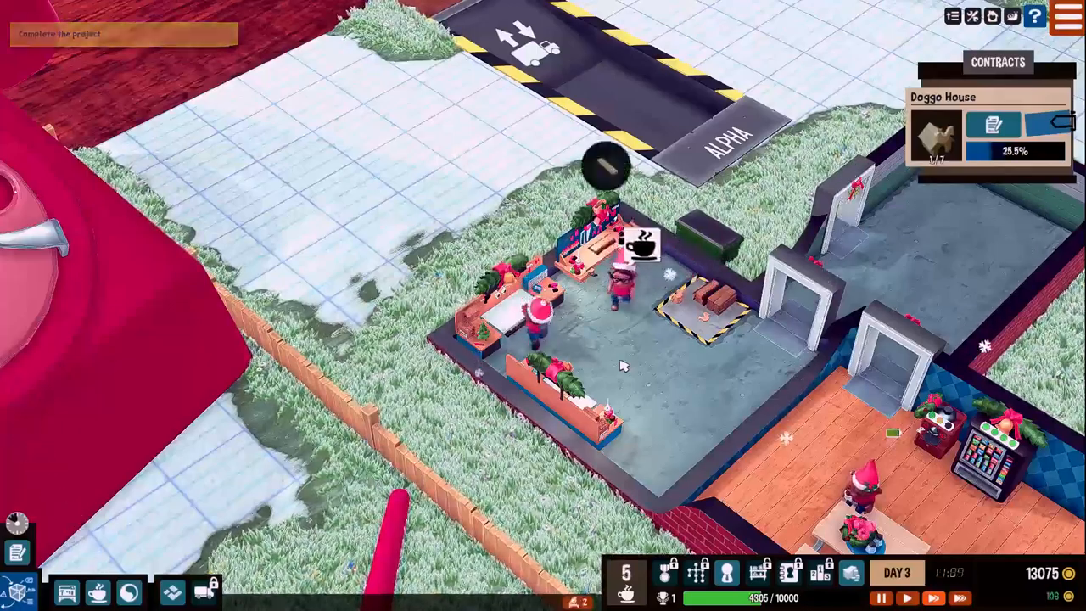
# - Accept Crazy Steve's urgent Carved Wood Gnome contract
pyautogui.click(524, 314)
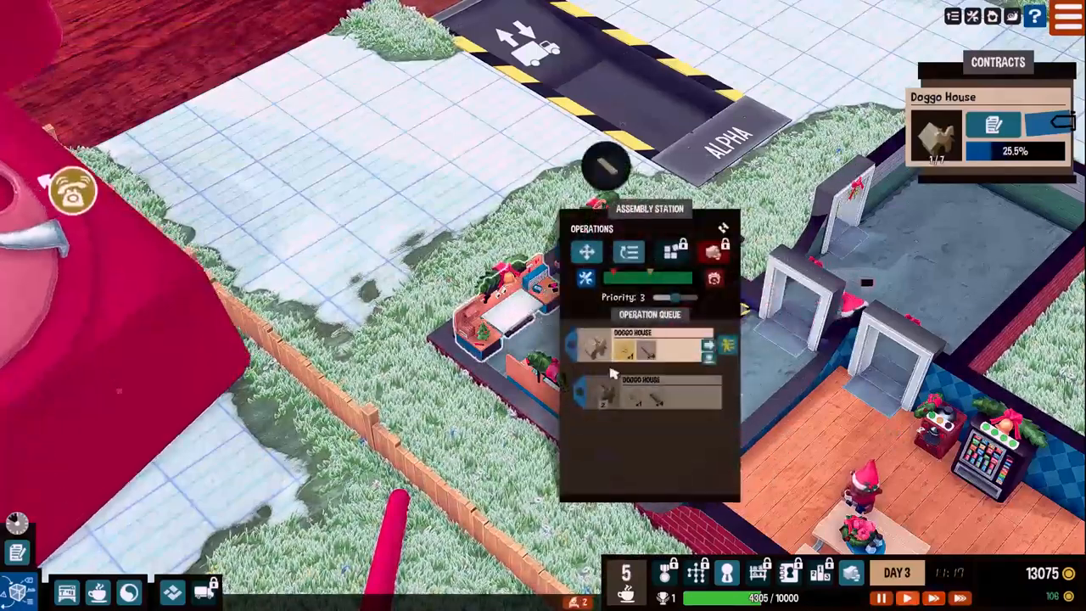
pyautogui.click(520, 383)
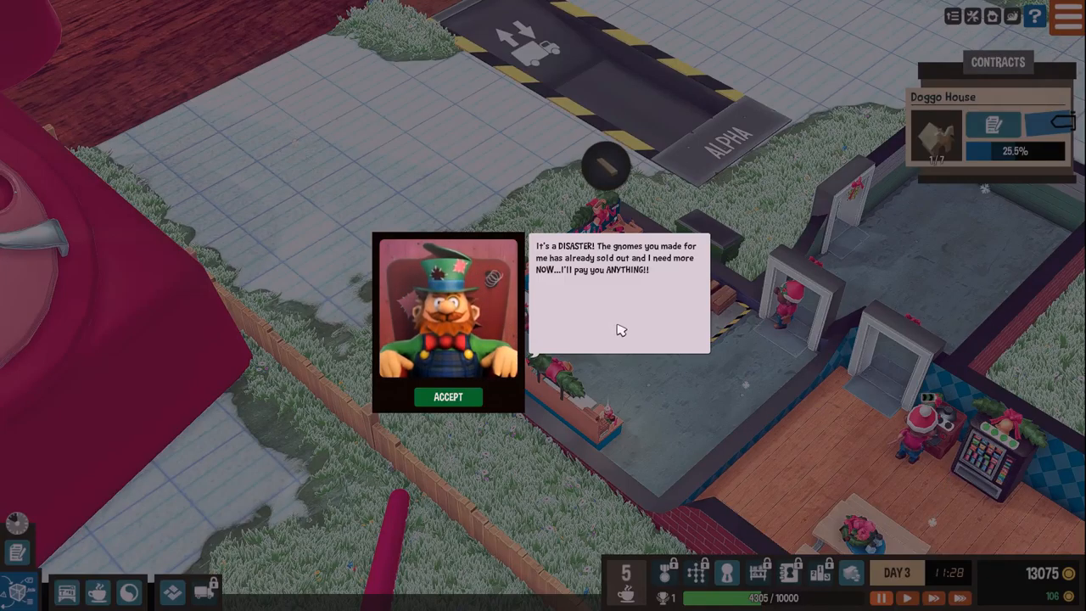
pyautogui.click(448, 397)
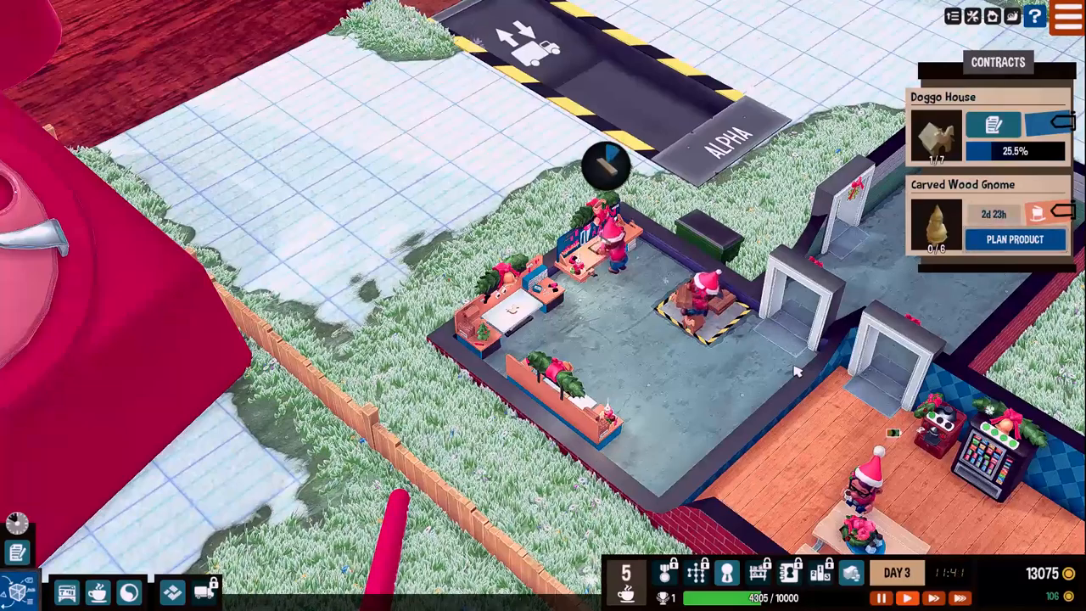
# - Execute Plan 1 for six Carved Wood Gnomes and make the project top priority
pyautogui.click(1013, 241)
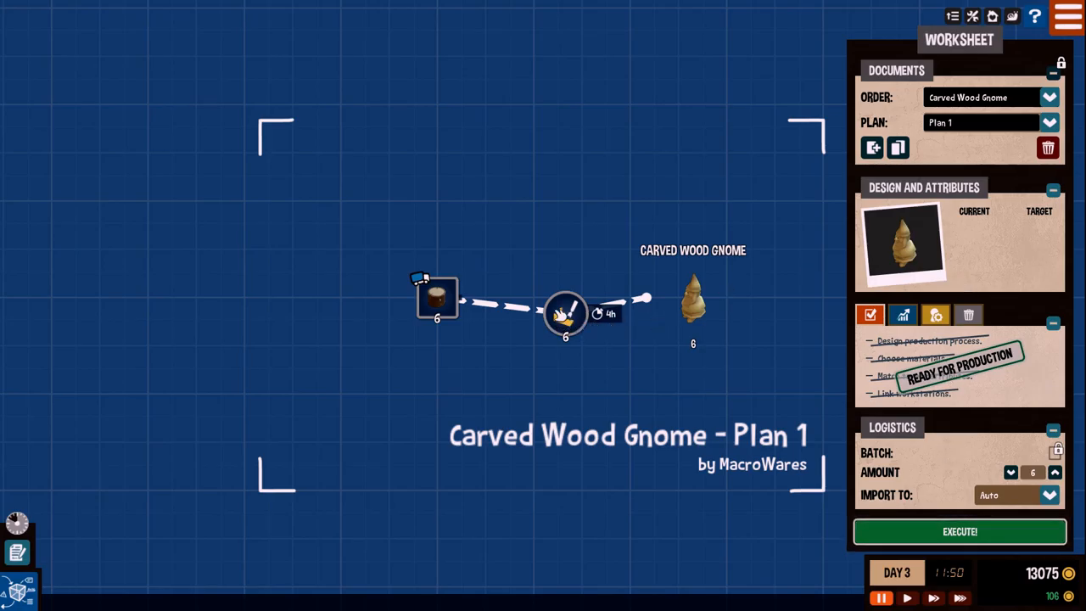
pyautogui.click(981, 535)
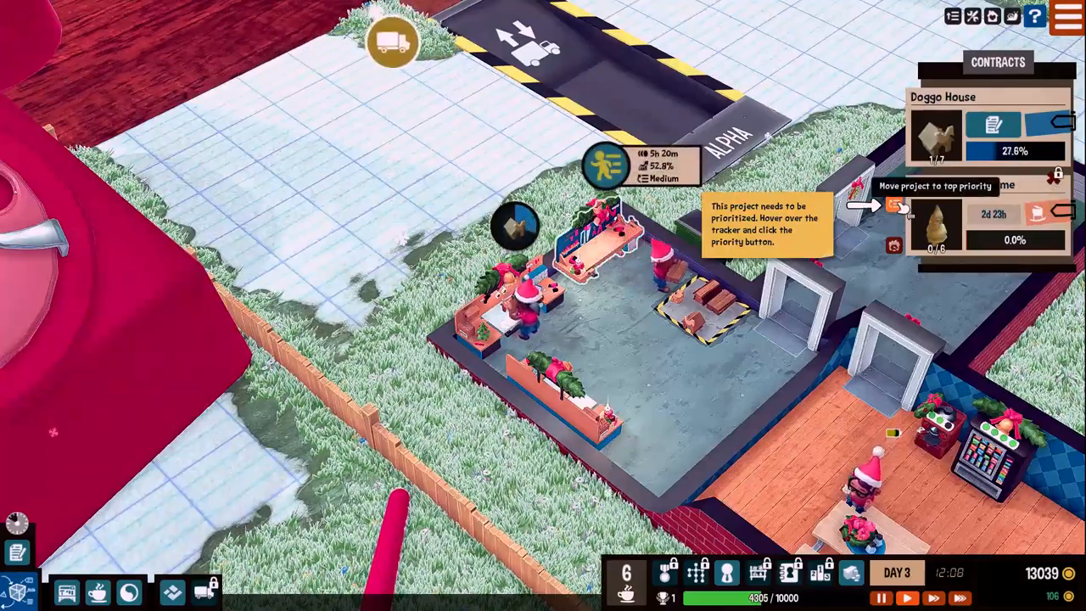
pyautogui.click(896, 206)
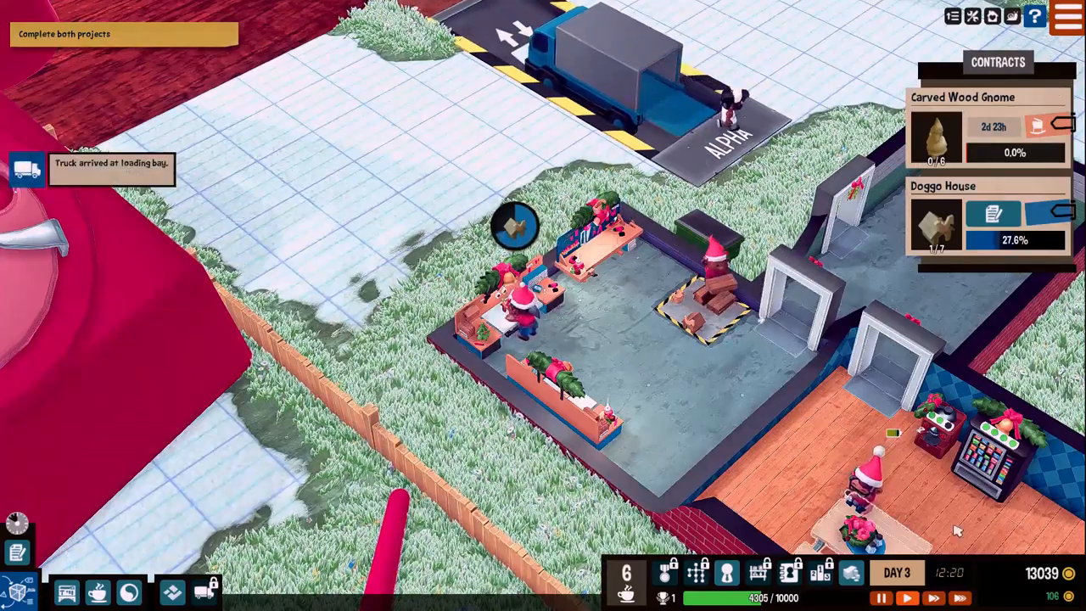
# - Run time at top speed until the six gnomes ship for 2100
pyautogui.click(959, 599)
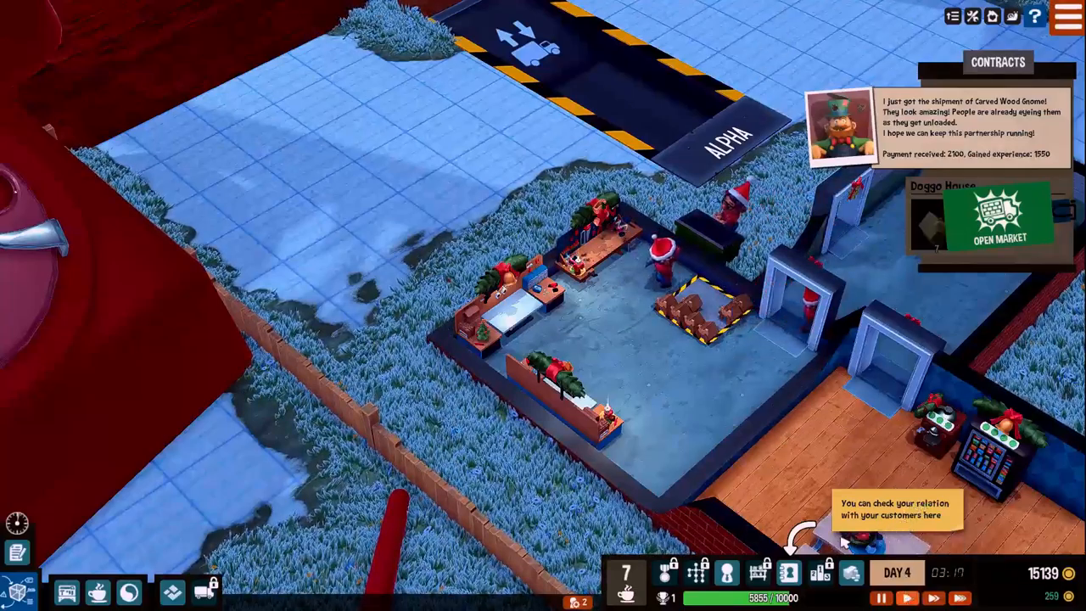
pyautogui.click(802, 578)
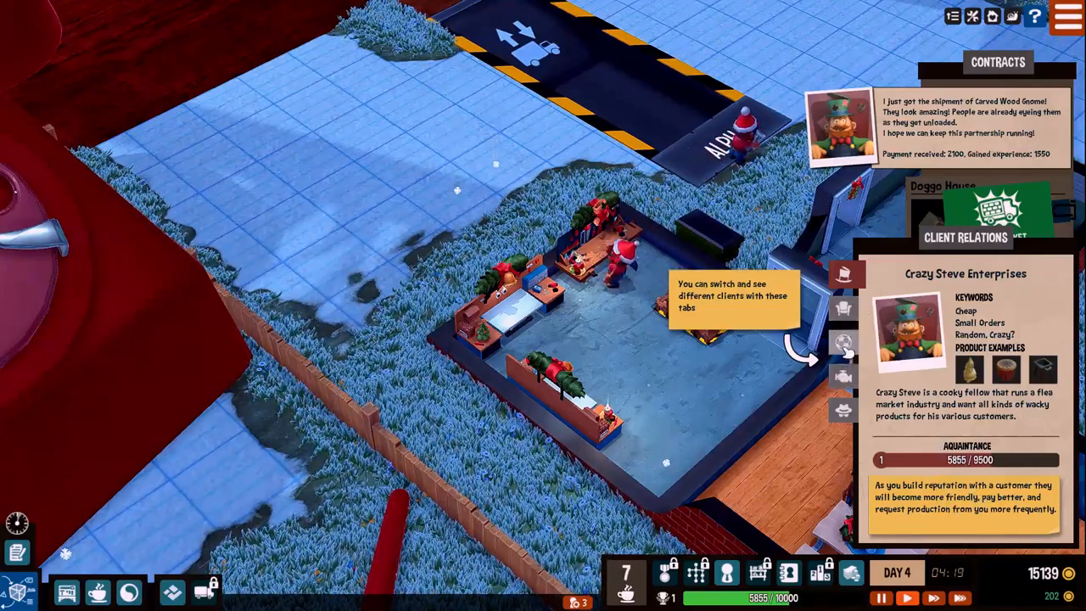
pyautogui.click(847, 312)
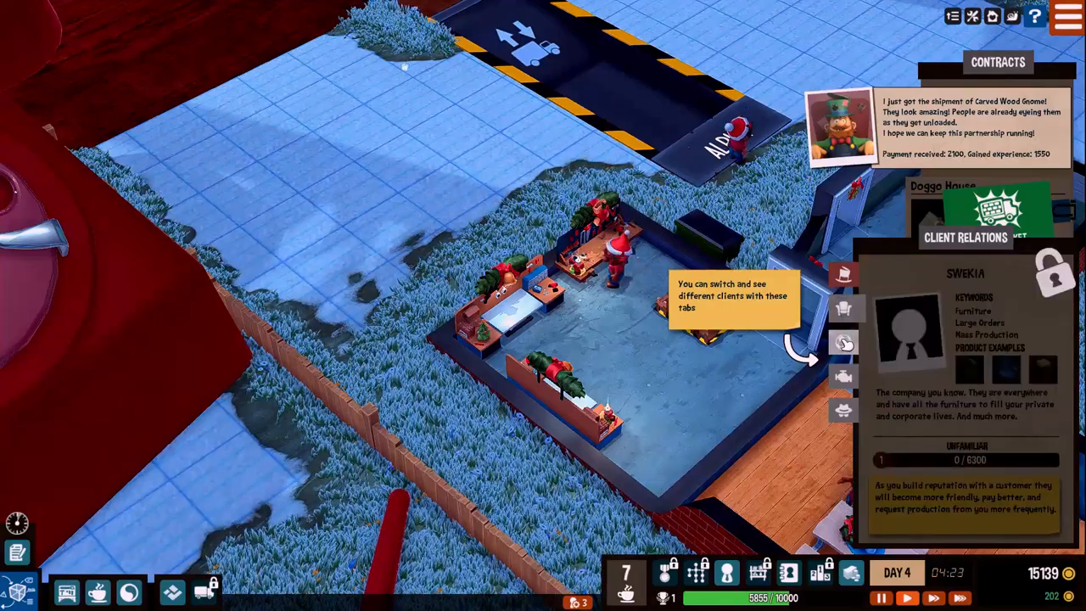
pyautogui.click(846, 343)
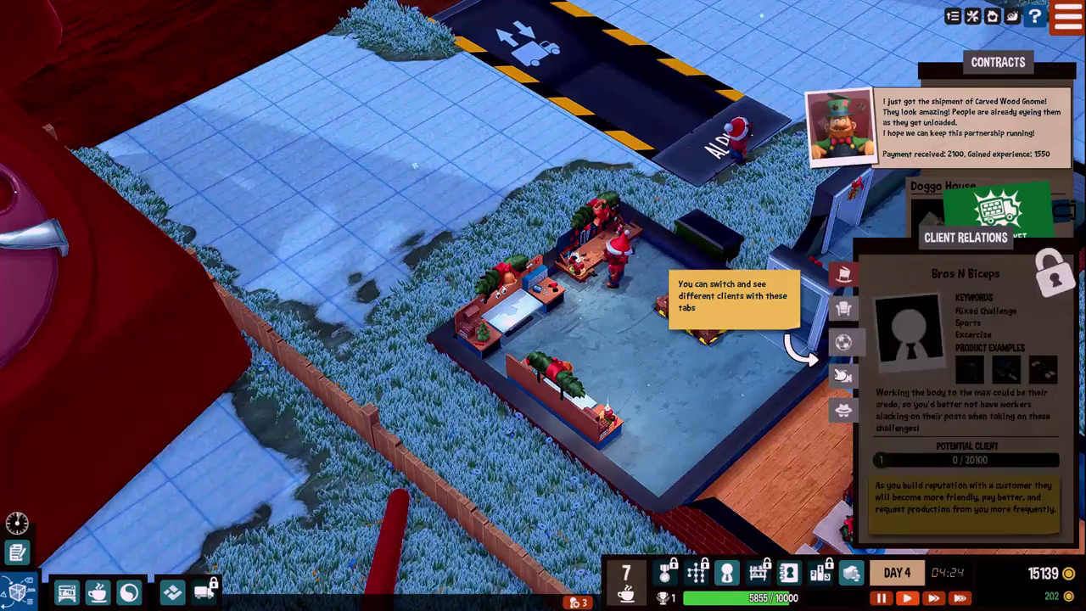
pyautogui.click(852, 421)
pyautogui.click(845, 383)
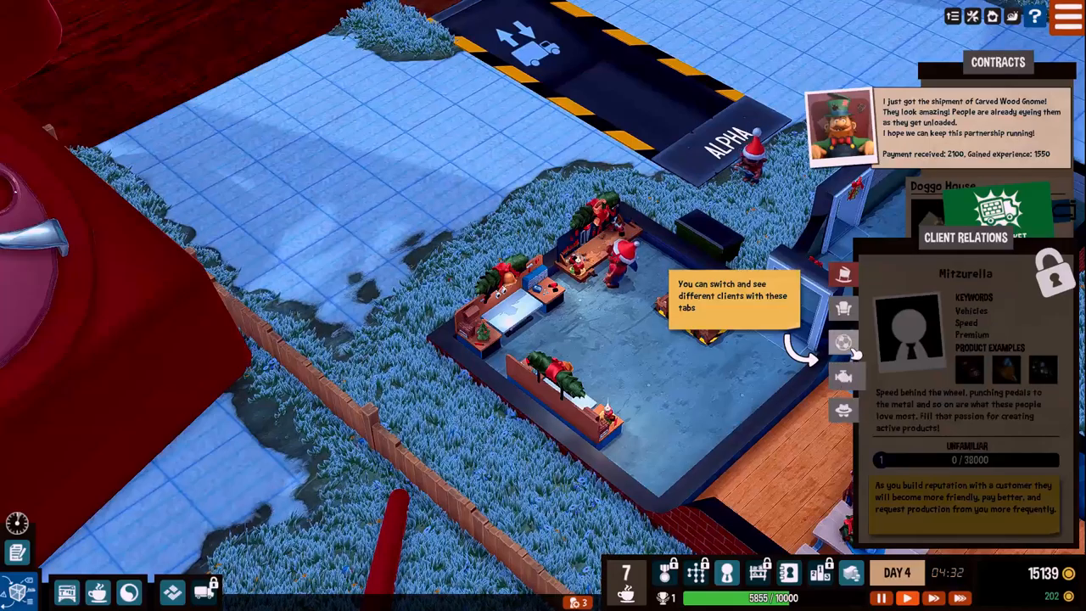
pyautogui.click(848, 343)
pyautogui.click(844, 311)
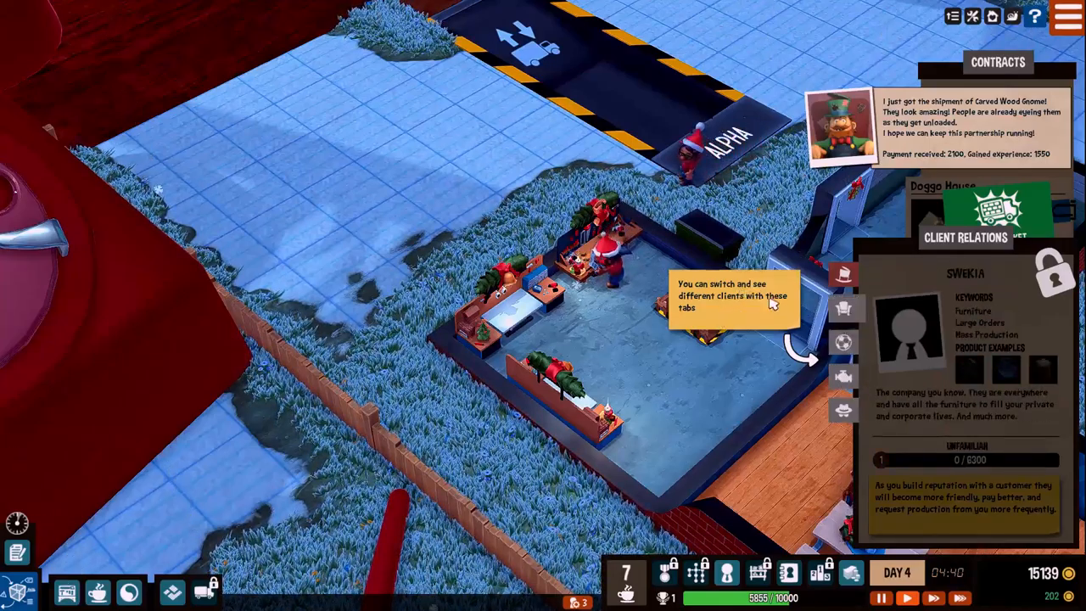
pyautogui.click(836, 276)
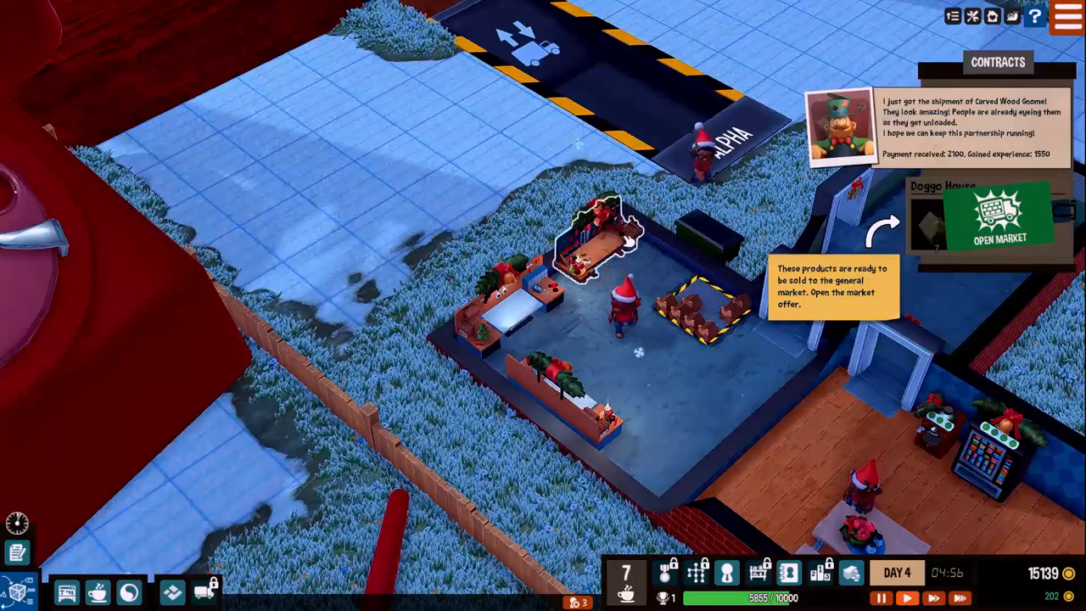
# - Deliver the seven finished Doggo Houses on the open market and return to the factory floor
pyautogui.click(1003, 228)
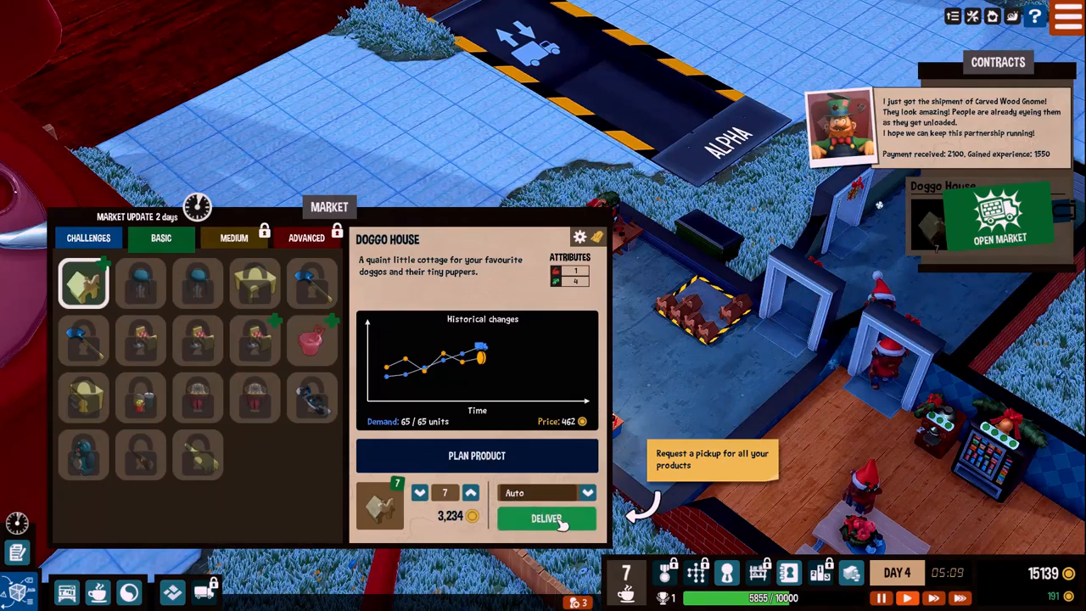
pyautogui.click(513, 519)
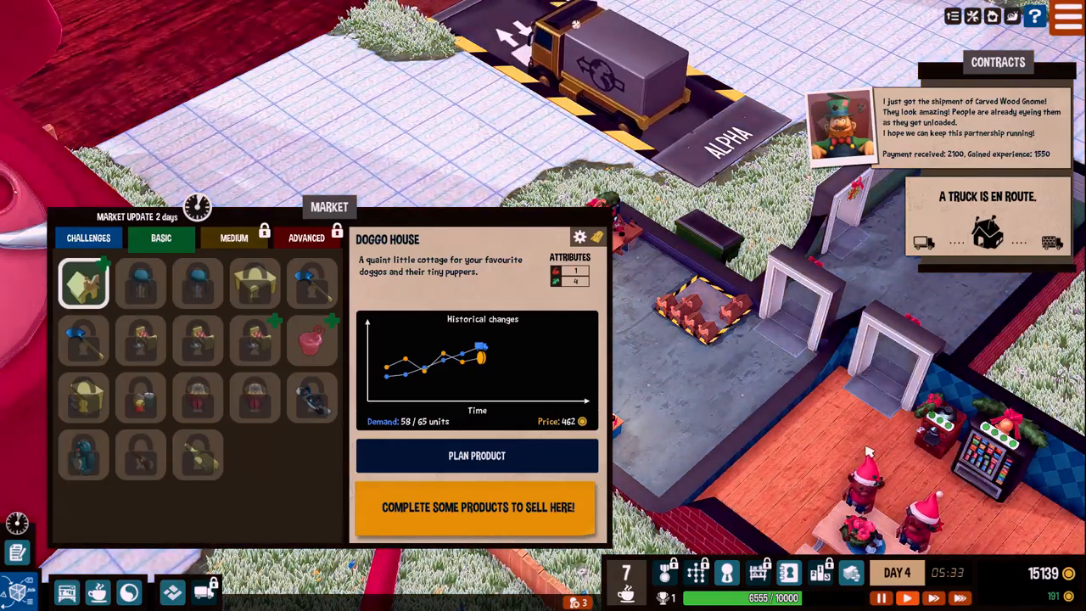
pyautogui.press('a')
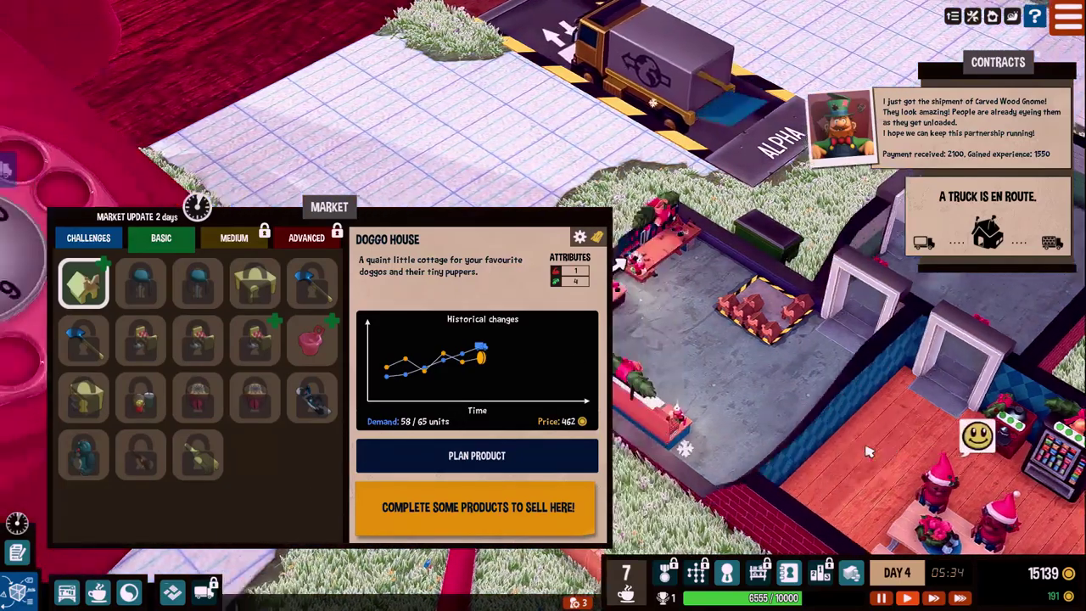
pyautogui.press('s')
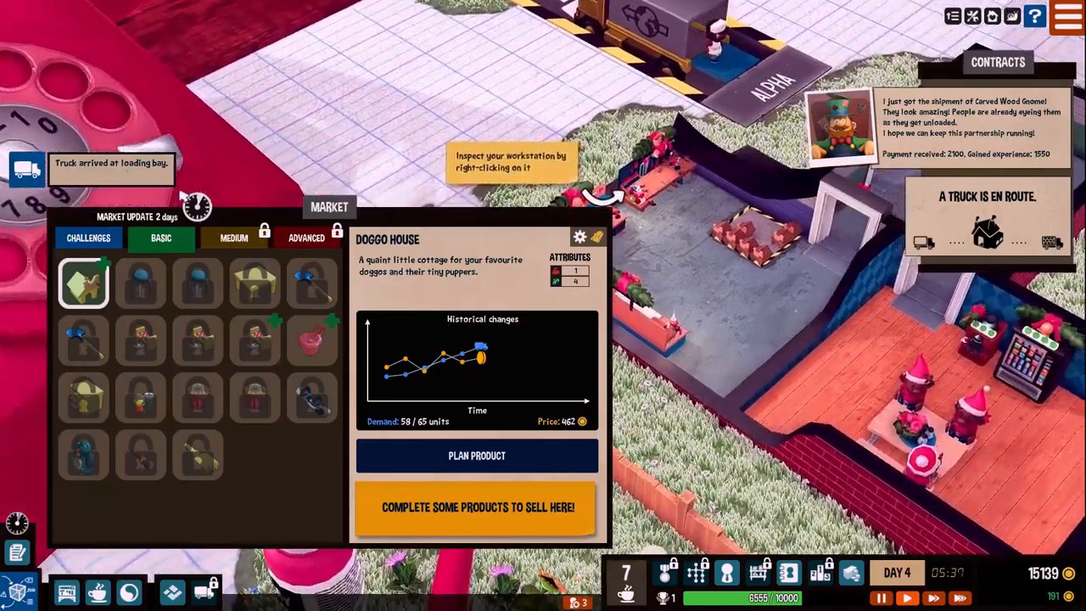
pyautogui.press('d')
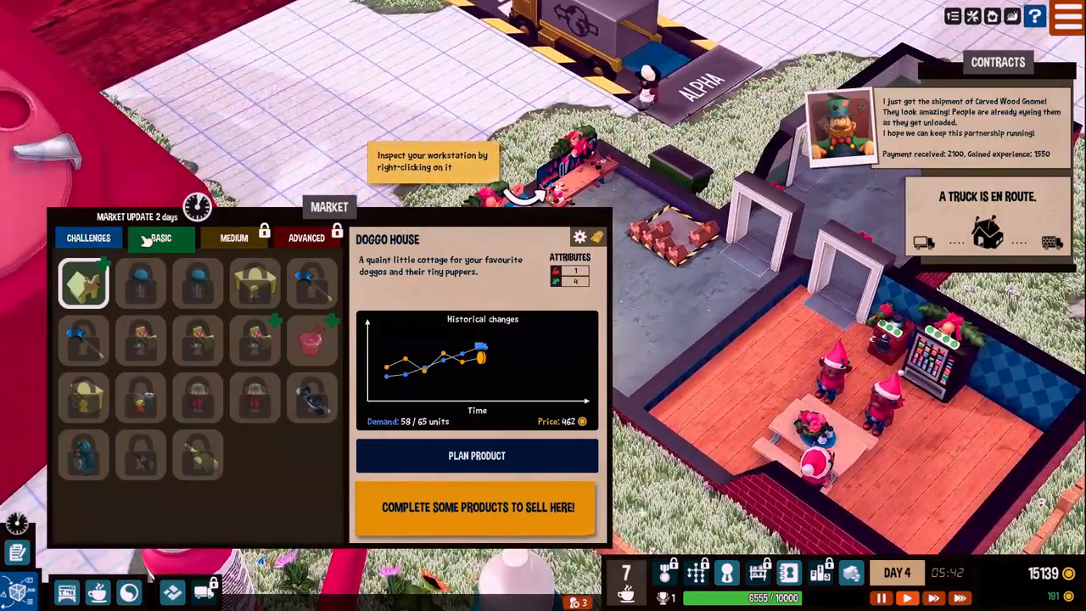
pyautogui.press('Escape')
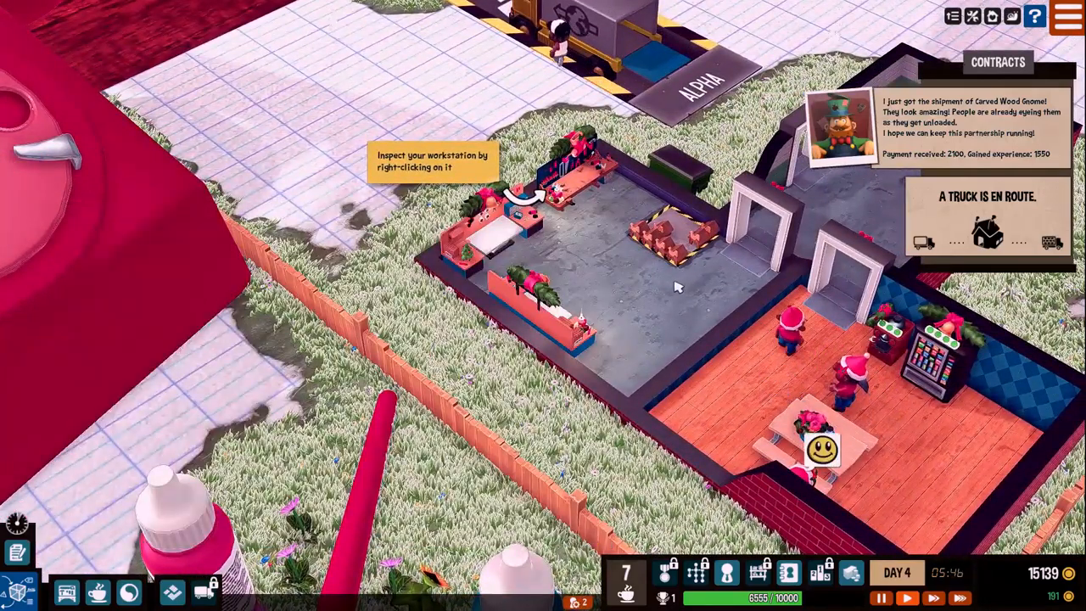
pyautogui.press('d')
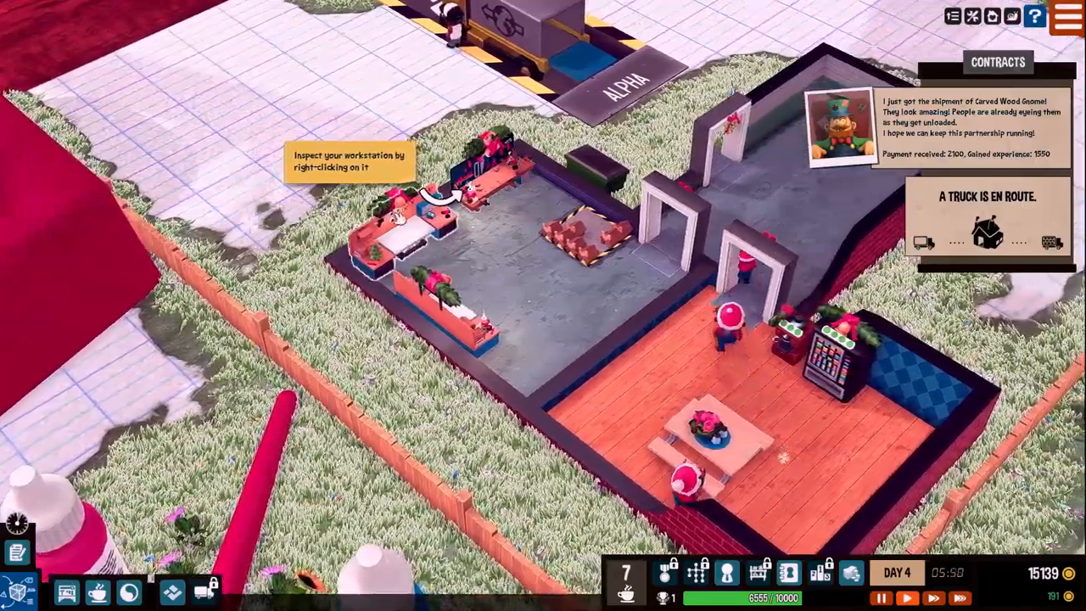
# - Send the woodworking station for repair from its operations panel
pyautogui.press('w')
pyautogui.rightClick(486, 200)
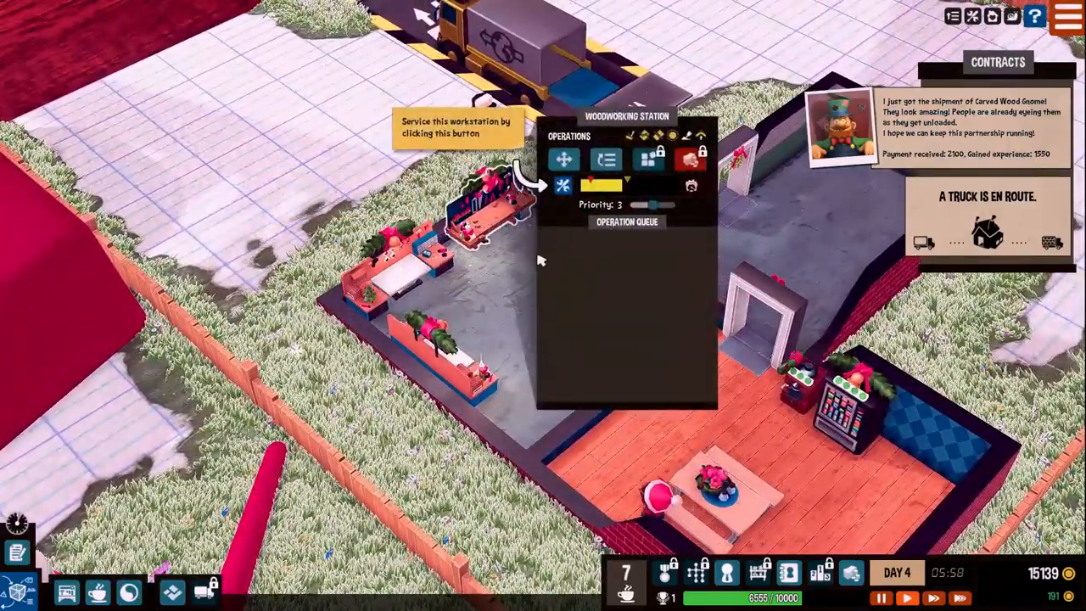
pyautogui.click(562, 186)
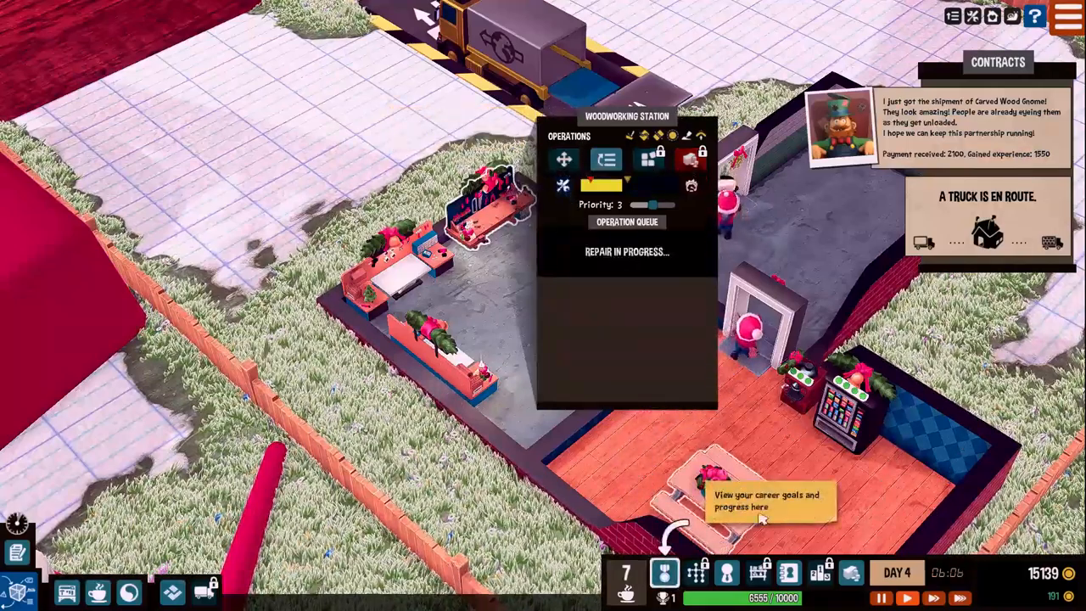
# - Review the Bronze milestone objectives in the Milestones panel
pyautogui.click(666, 573)
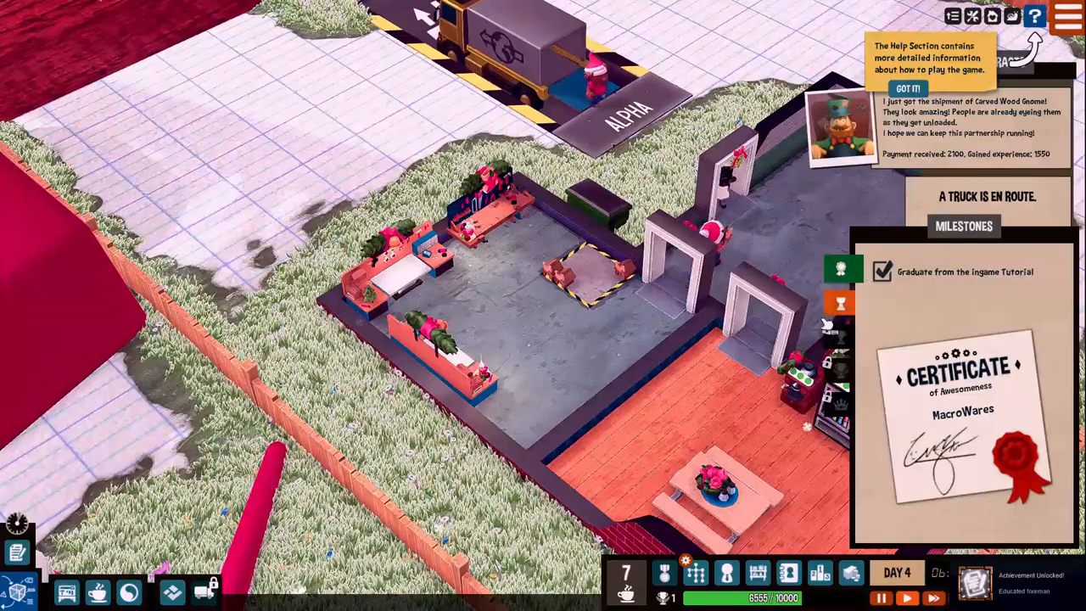
pyautogui.click(840, 307)
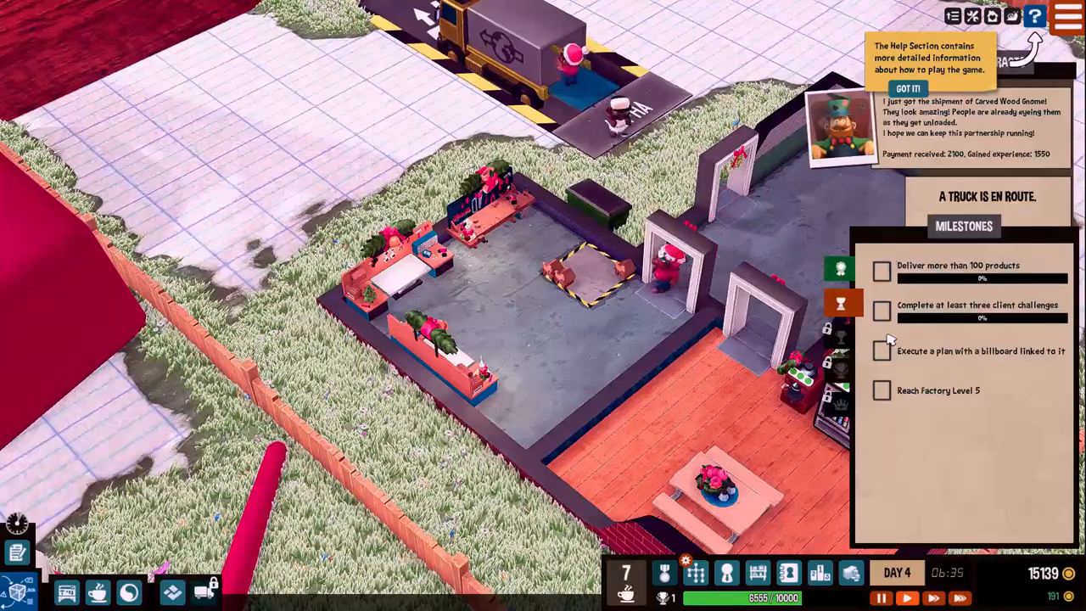
# - View the Help Section on basic camera and speed controls, then dismiss it
pyautogui.click(907, 89)
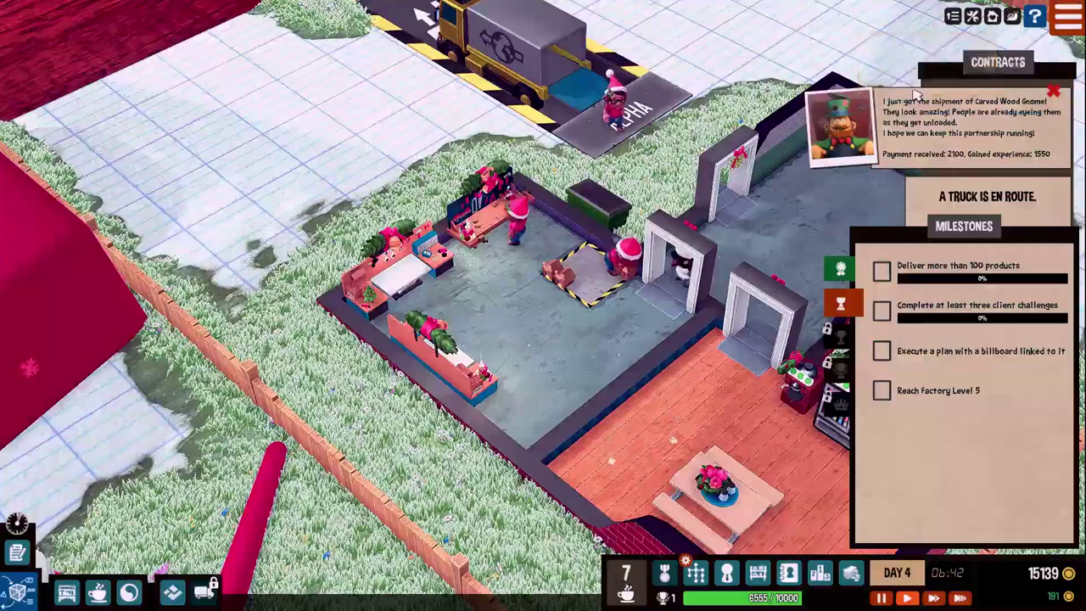
pyautogui.click(1036, 19)
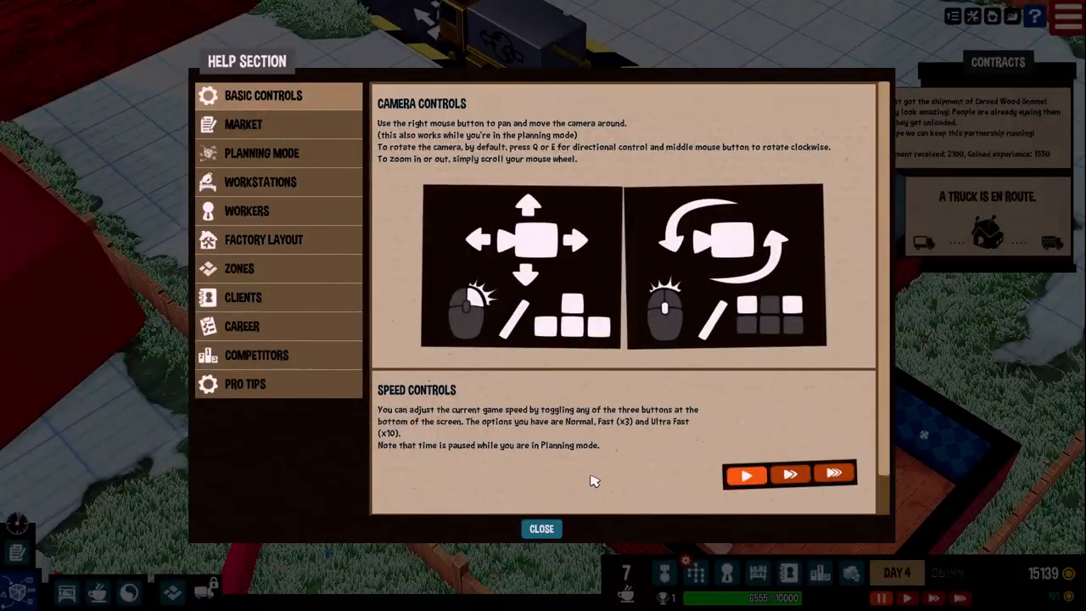
pyautogui.click(541, 529)
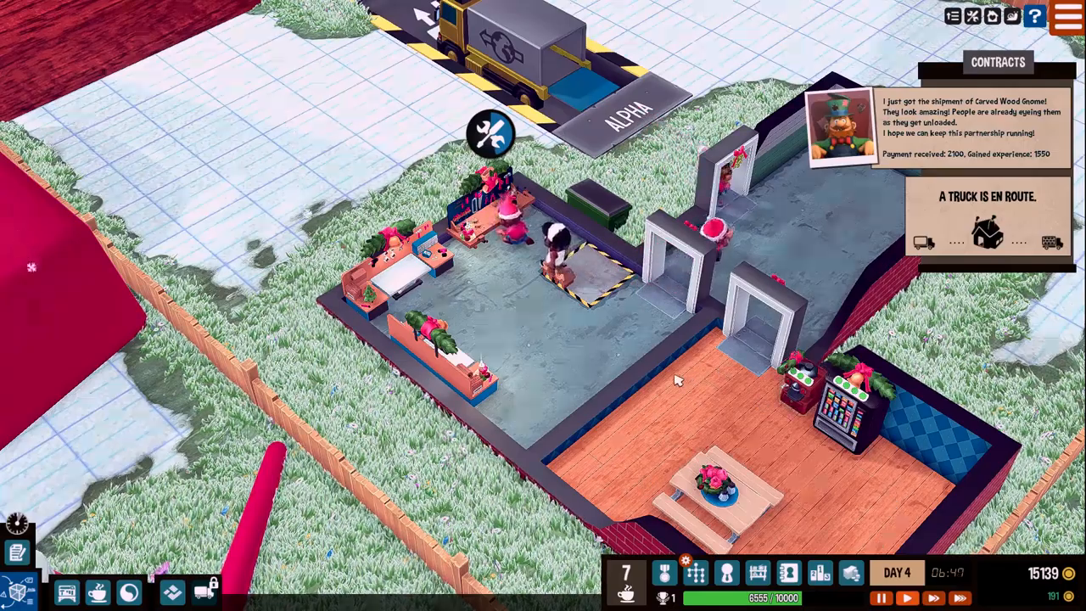
pyautogui.press('d')
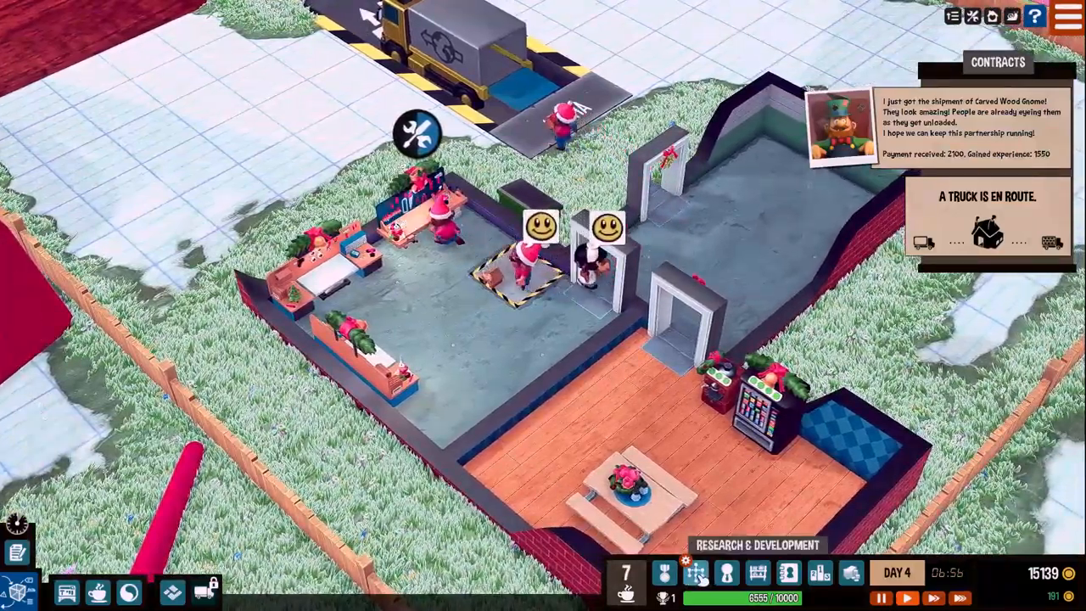
pyautogui.click(696, 575)
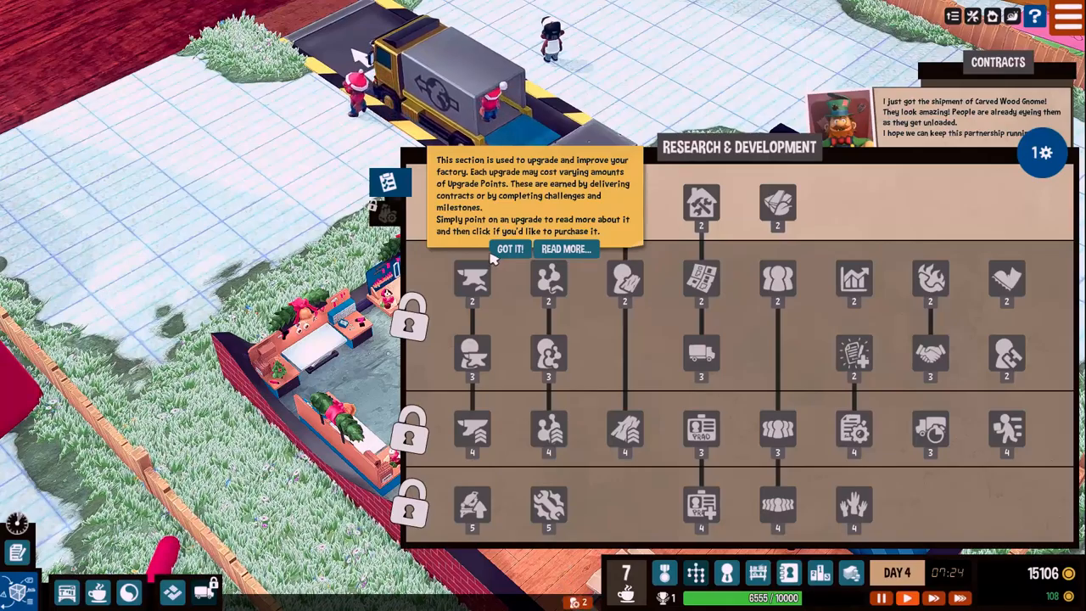
pyautogui.click(558, 252)
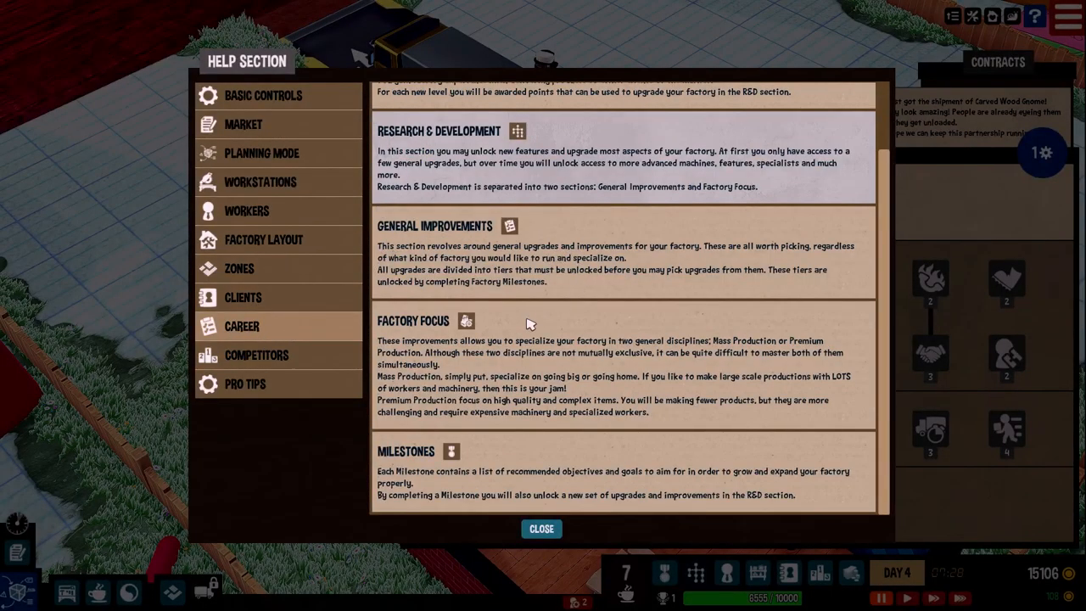
pyautogui.click(543, 528)
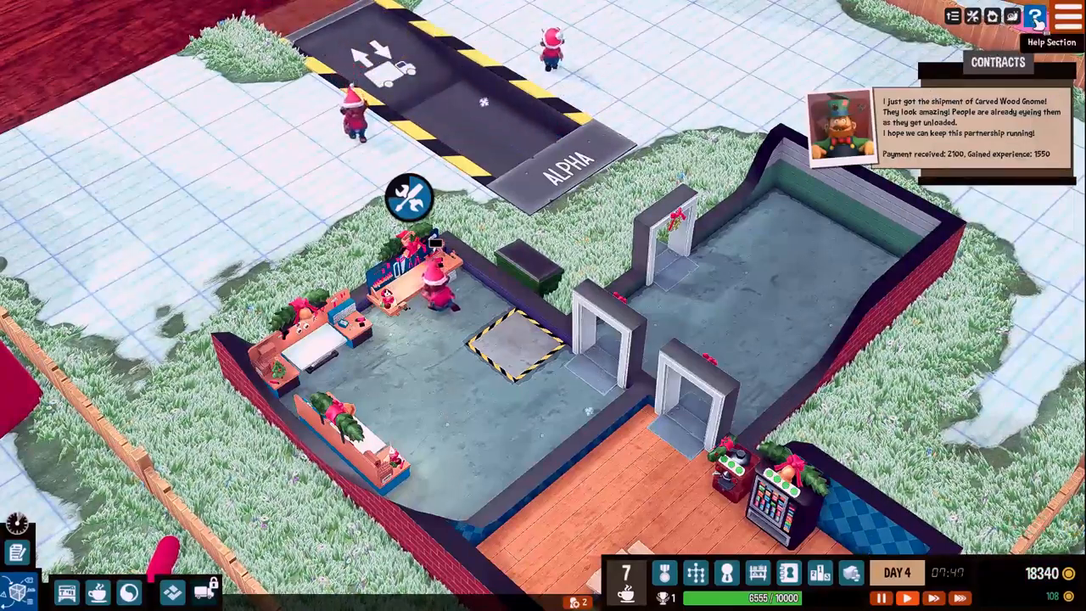
pyautogui.click(1037, 21)
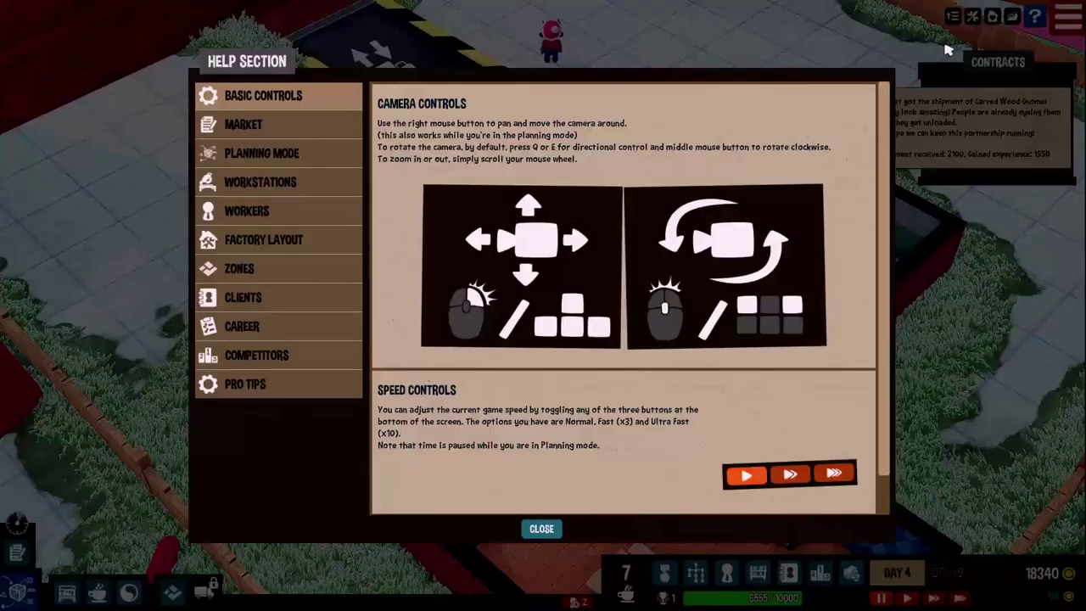
pyautogui.click(541, 529)
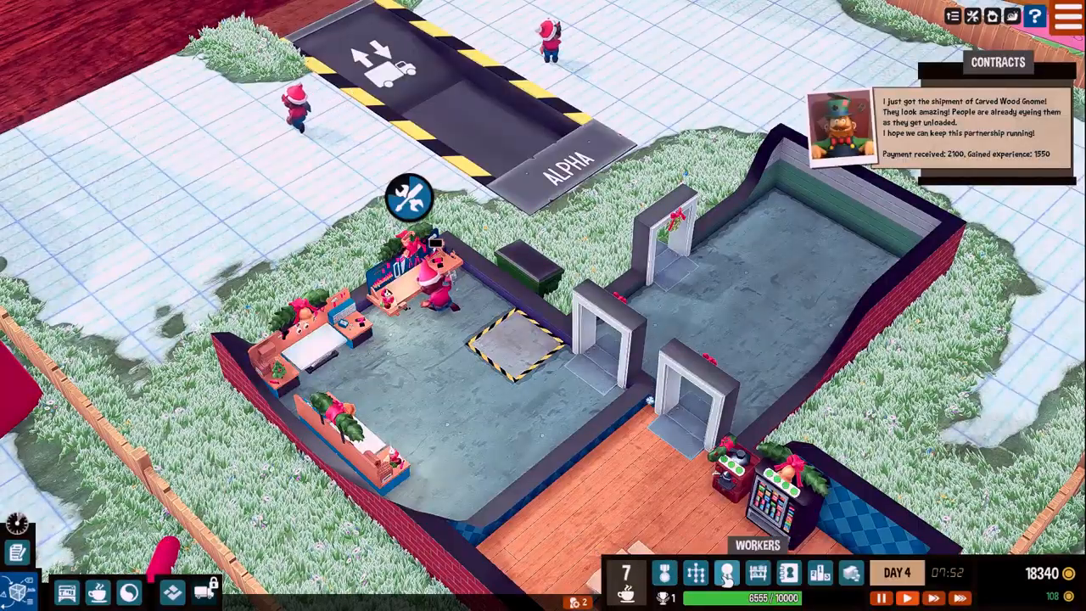
pyautogui.click(788, 573)
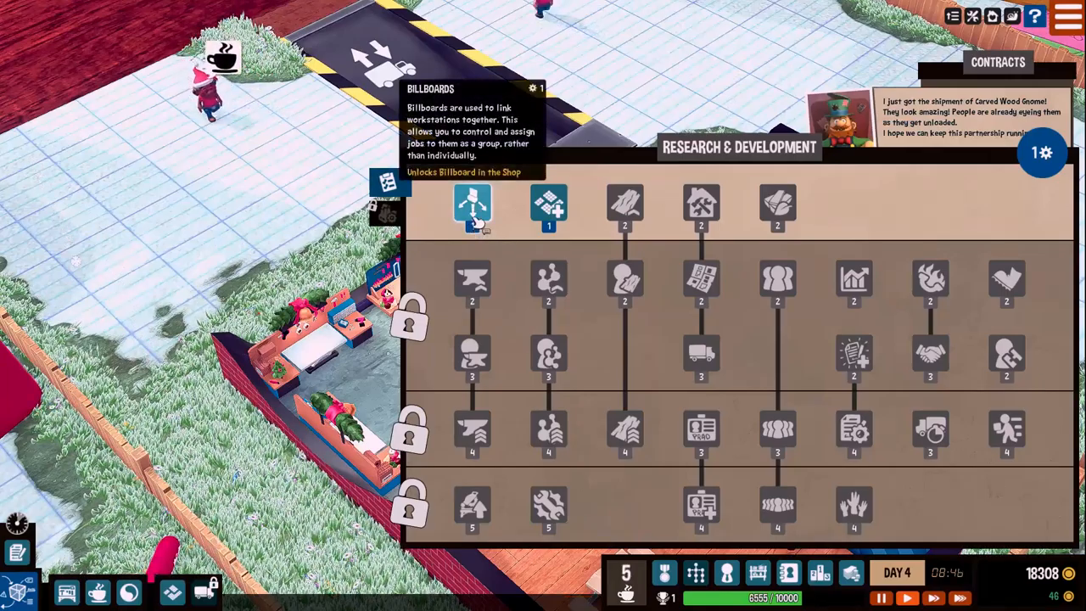
# - Unlock the Billboards research node with the last research point and return to the workshop
pyautogui.click(475, 223)
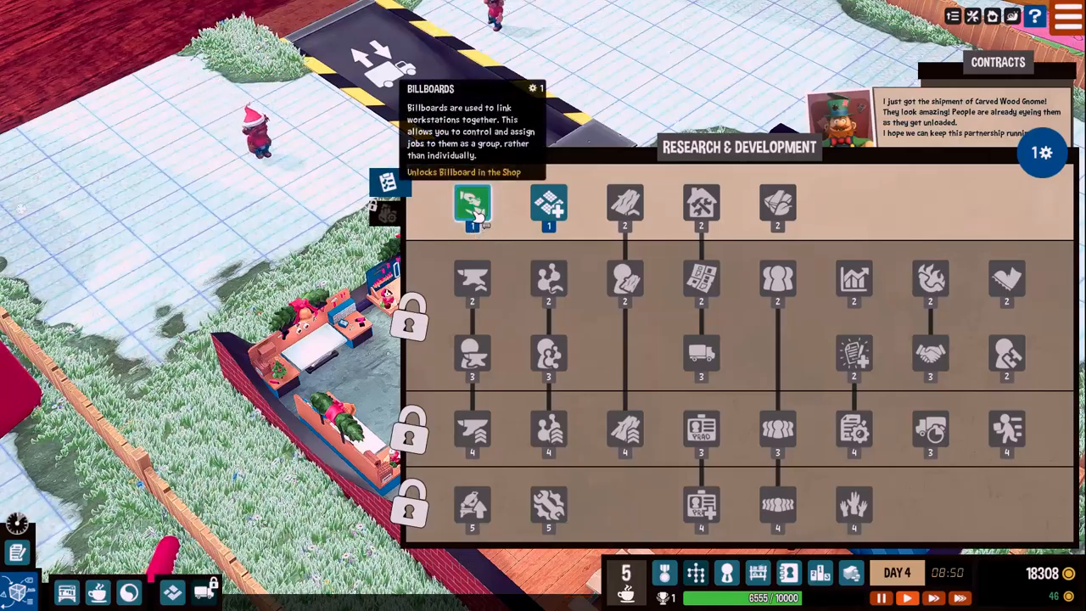
pyautogui.click(481, 219)
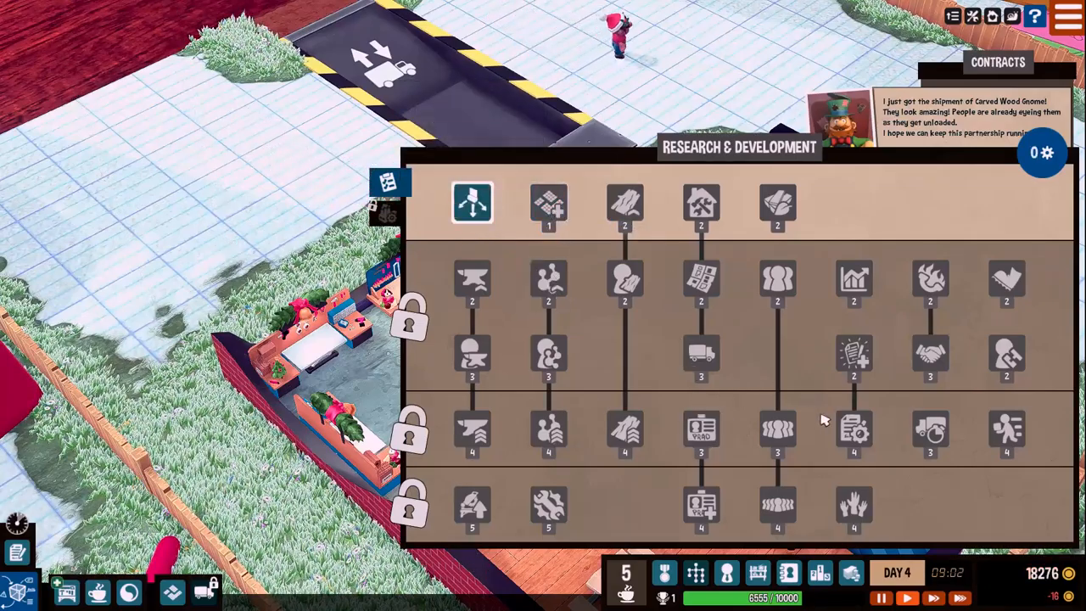
pyautogui.press('Escape')
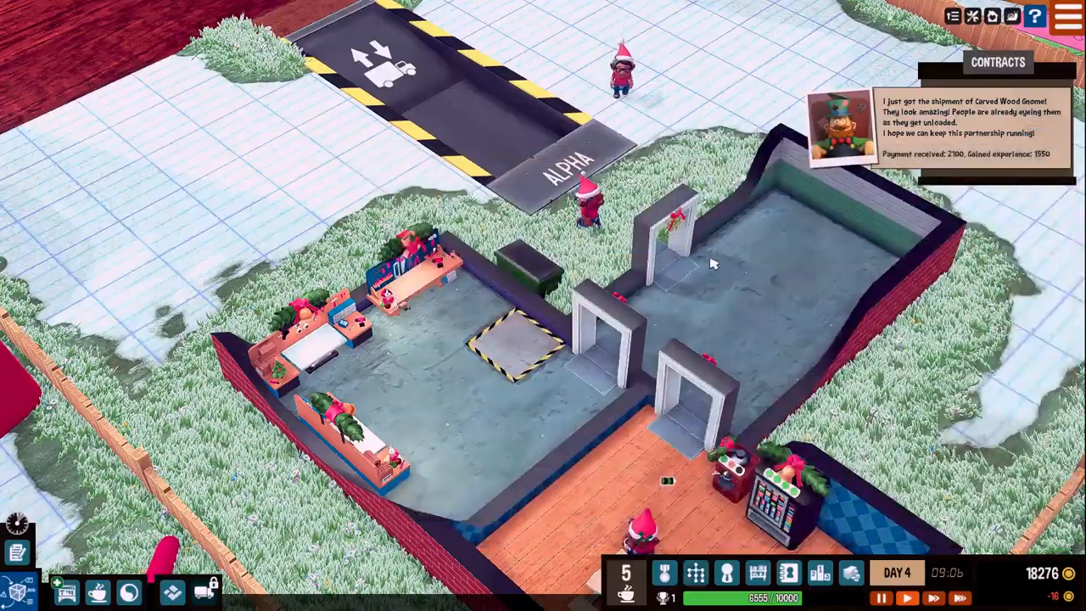
pyautogui.scroll(3, 68, 591)
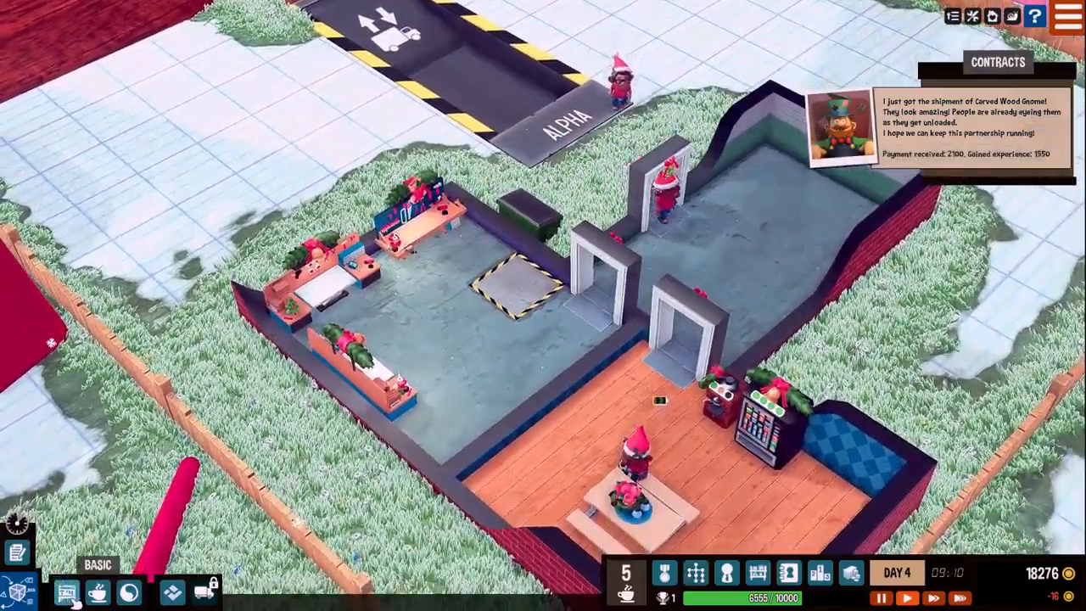
# - Bring up the BASIC build catalogue of workbenches and utilities
pyautogui.click(66, 592)
pyautogui.moveTo(74, 447)
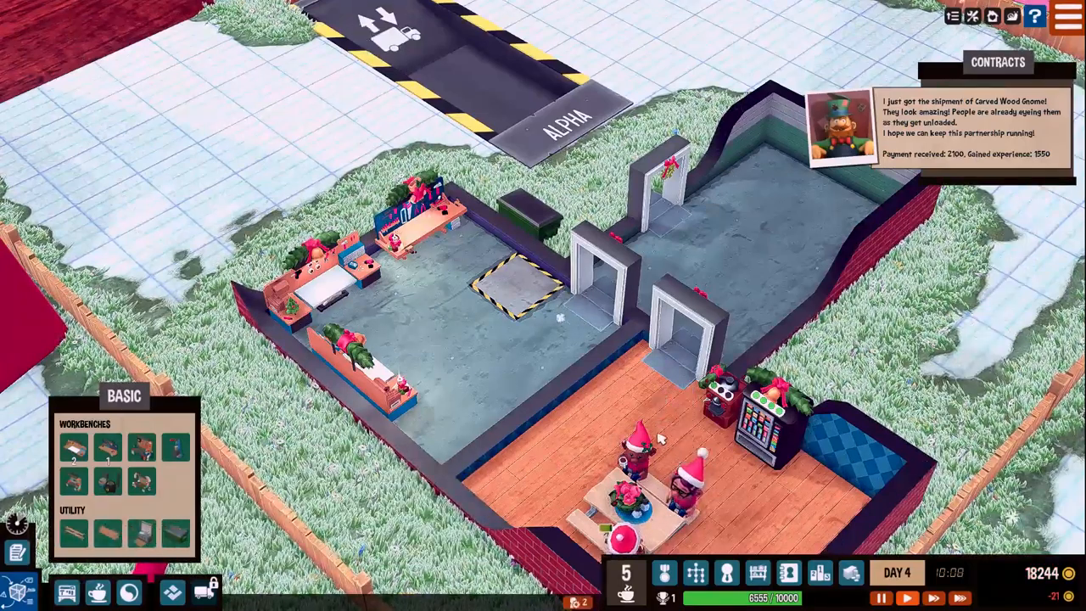
pyautogui.scroll(-3, 660, 438)
# - Orbit and pan the camera to survey the workshop, break room and ALPHA bay
pyautogui.press('q')
pyautogui.scroll(3, 660, 439)
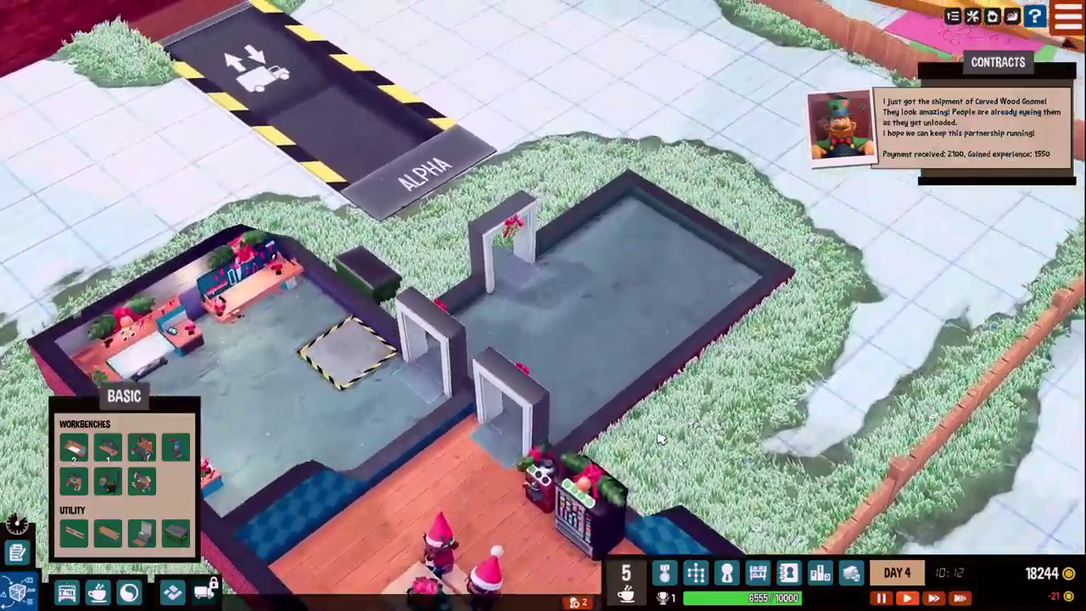
pyautogui.press('a')
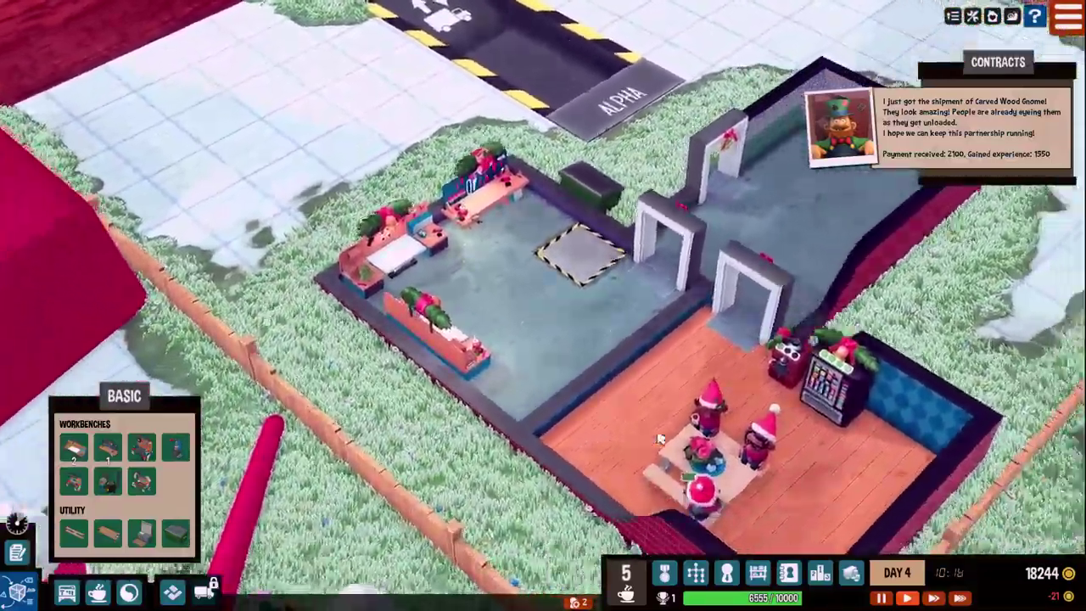
pyautogui.scroll(-3, 660, 438)
pyautogui.press('e')
pyautogui.scroll(3, 660, 439)
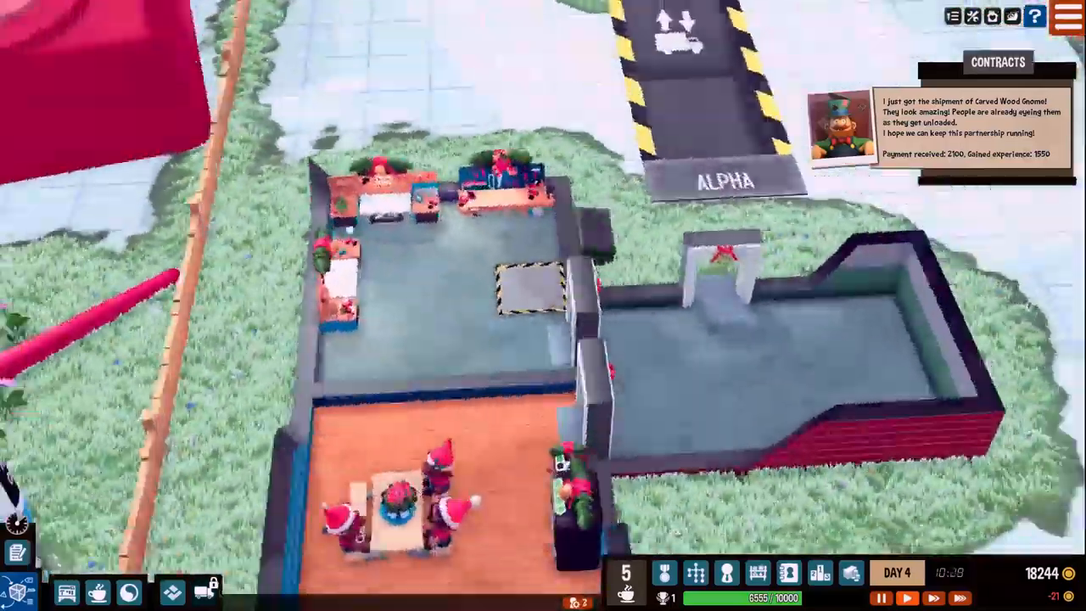
pyautogui.scroll(-3, 576, 336)
pyautogui.press('e')
pyautogui.scroll(2, 577, 336)
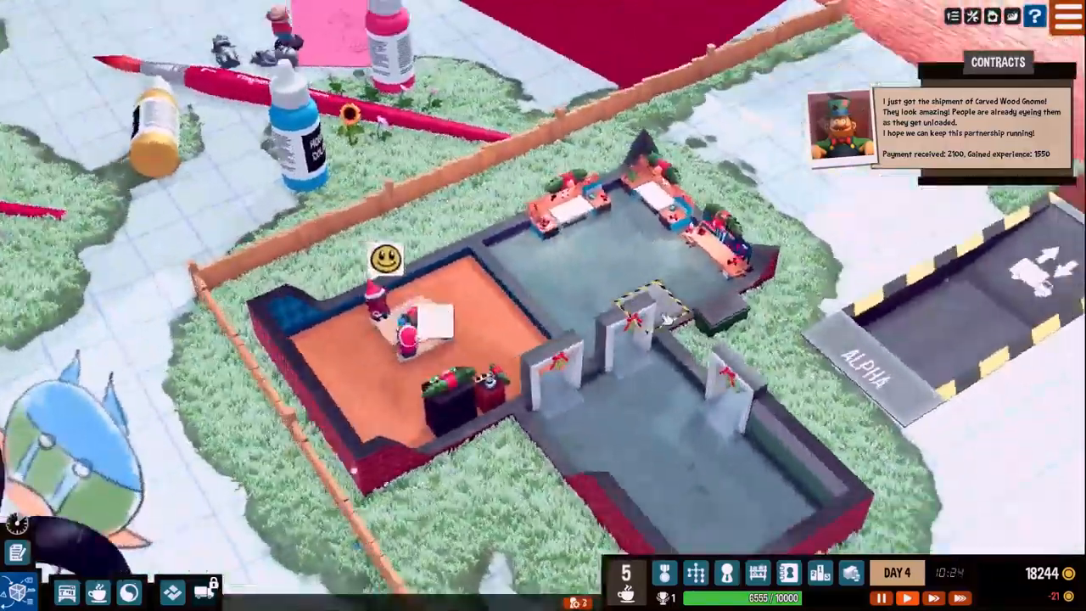
pyautogui.scroll(3, 666, 318)
pyautogui.scroll(3, 666, 318)
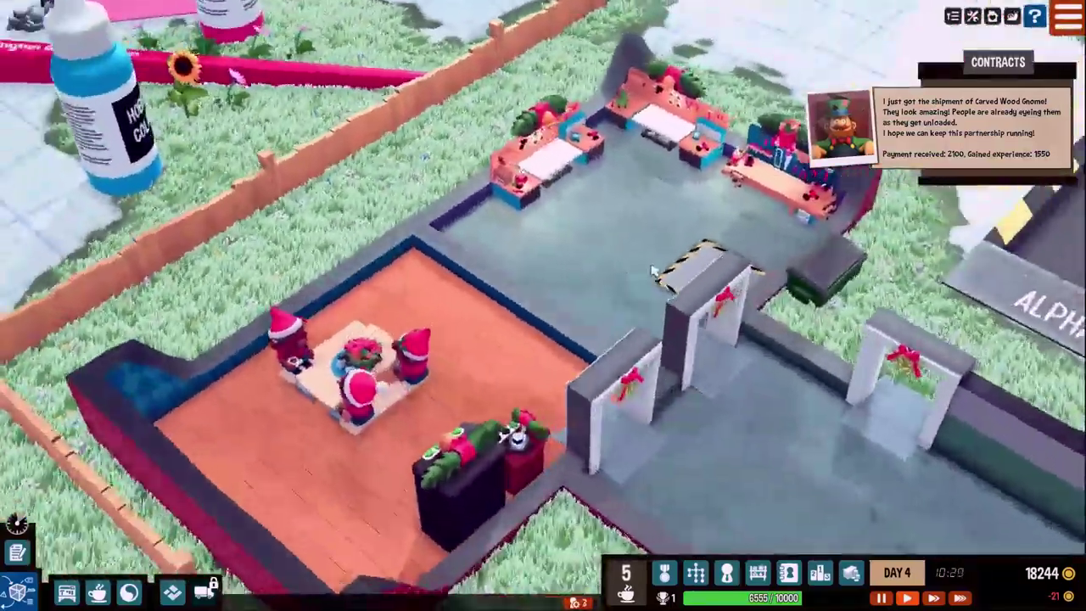
pyautogui.scroll(2, 616, 299)
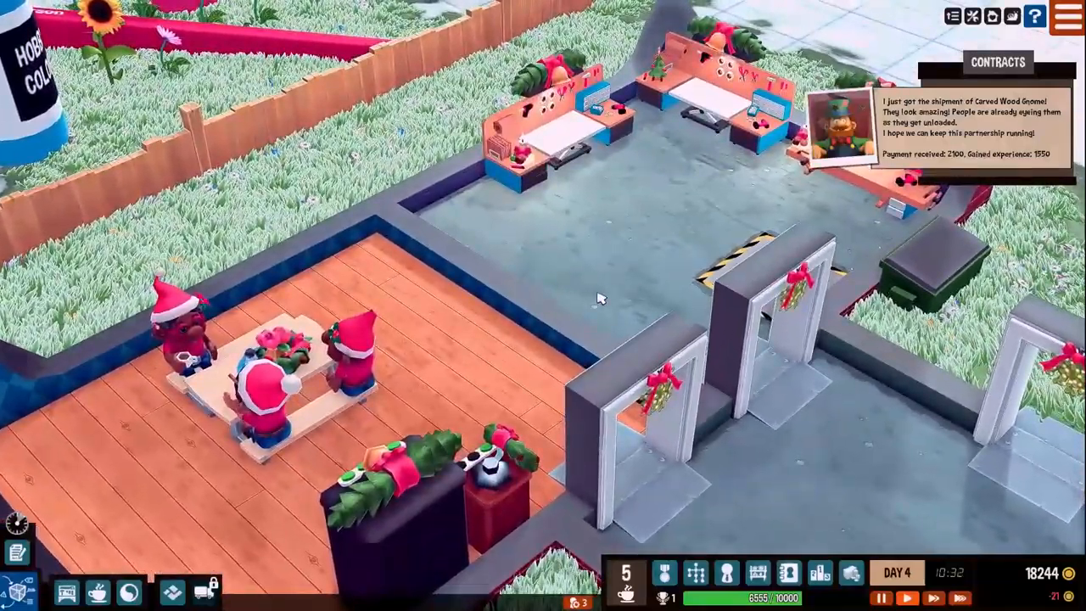
pyautogui.scroll(-2, 599, 299)
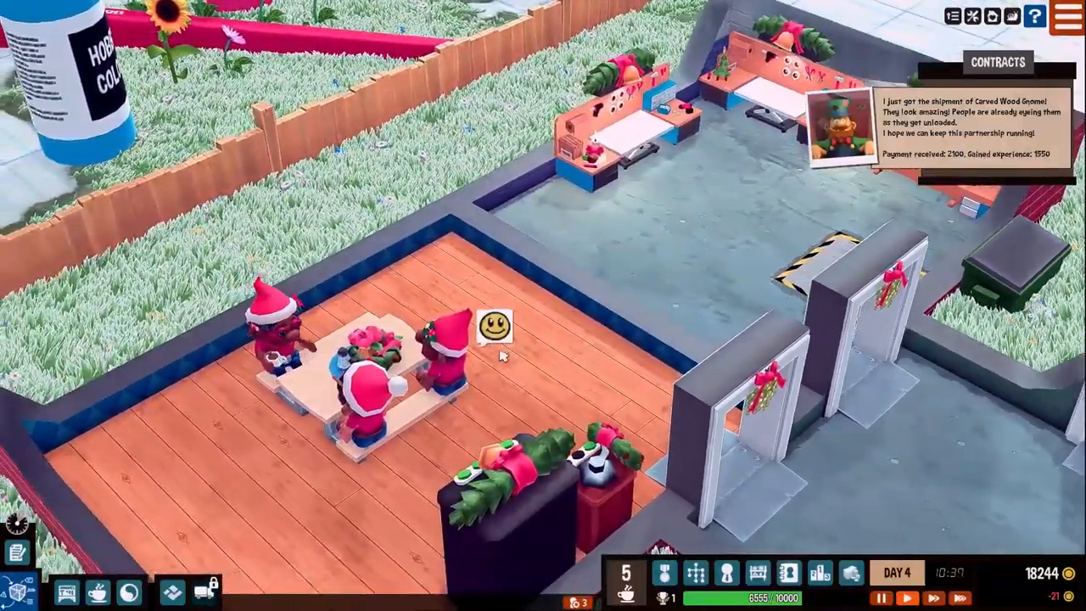
pyautogui.press('q')
pyautogui.scroll(2, 645, 191)
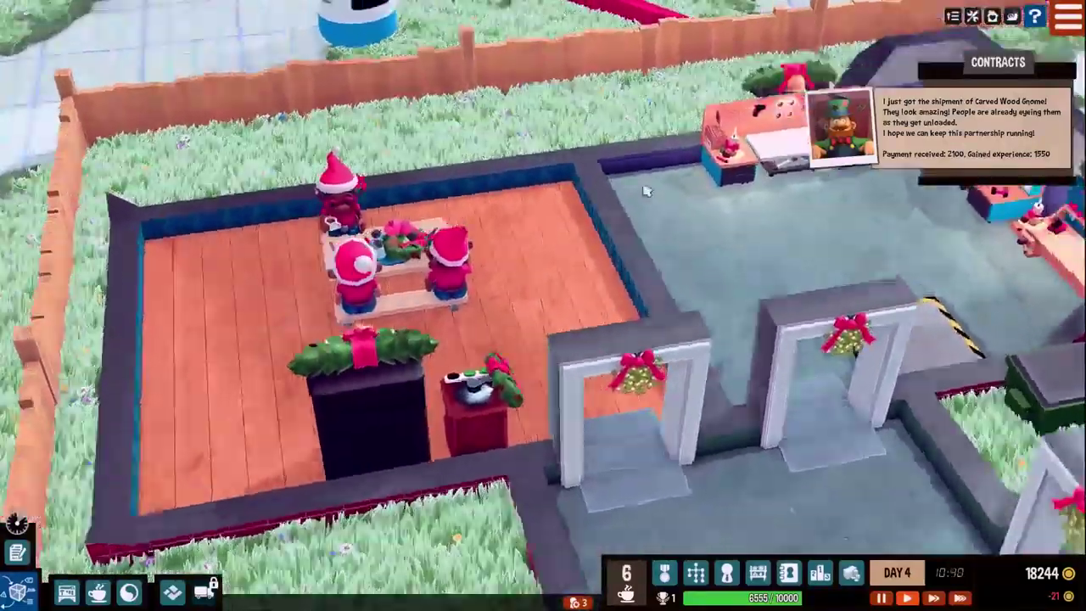
pyautogui.press('q')
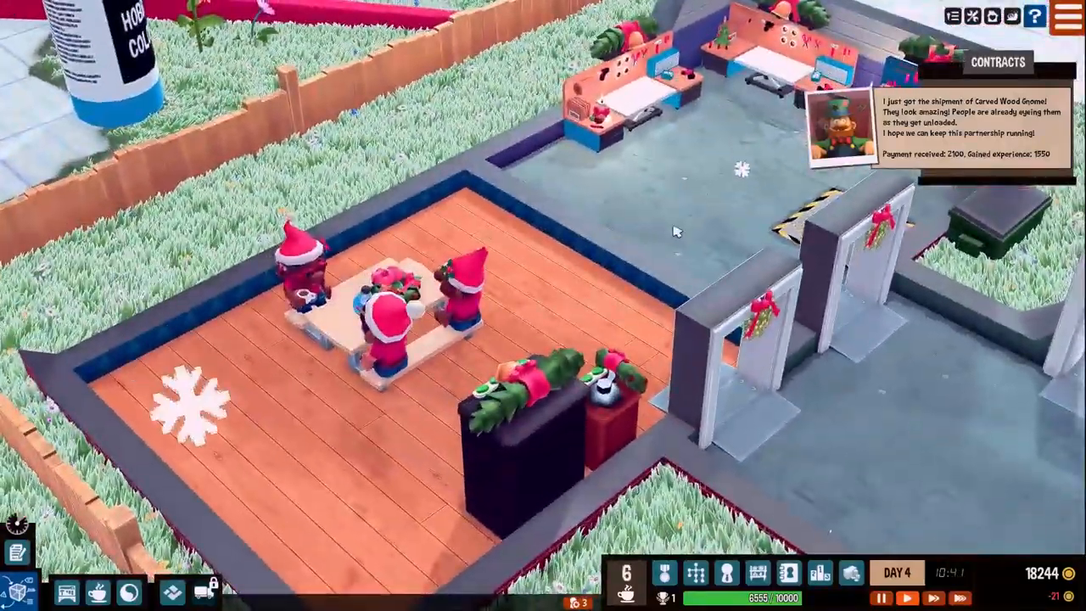
pyautogui.scroll(-2, 808, 278)
pyautogui.press('q')
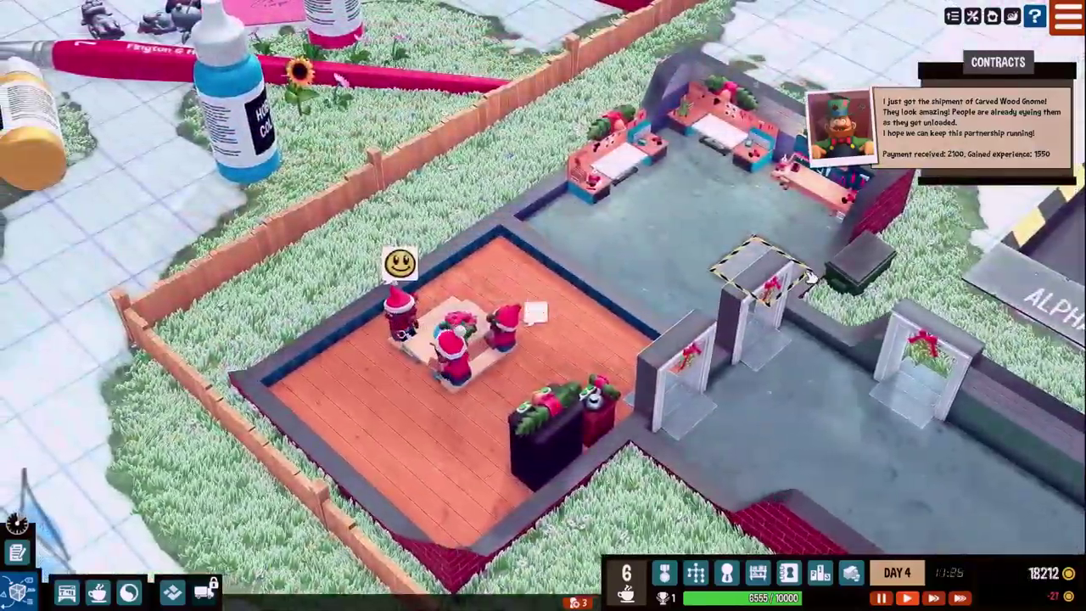
pyautogui.scroll(2, 809, 278)
pyautogui.press('d')
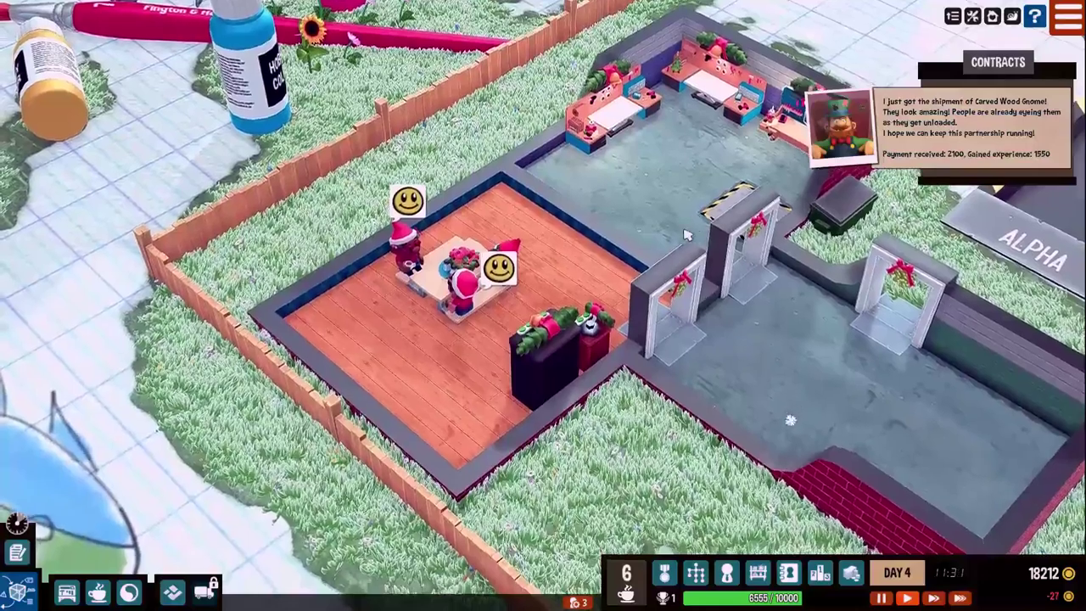
pyautogui.scroll(-2, 687, 235)
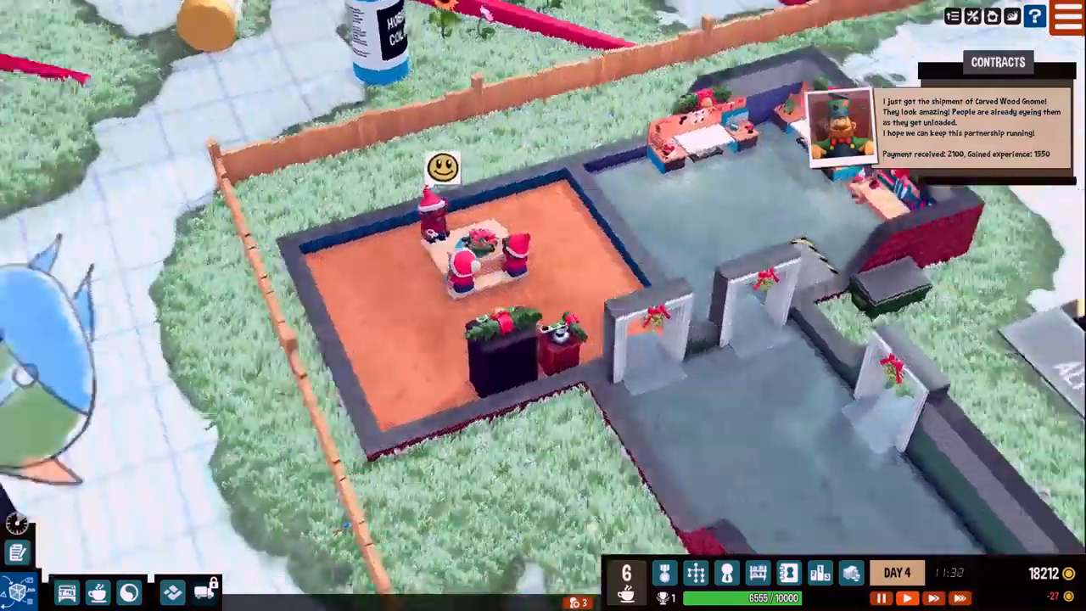
pyautogui.scroll(2, 487, 210)
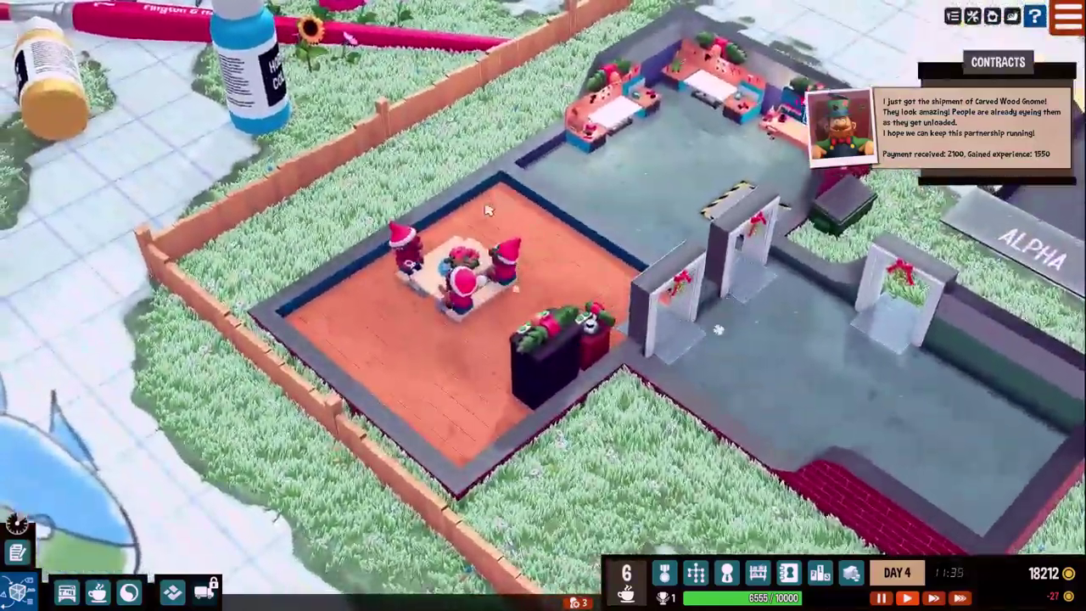
pyautogui.press('s')
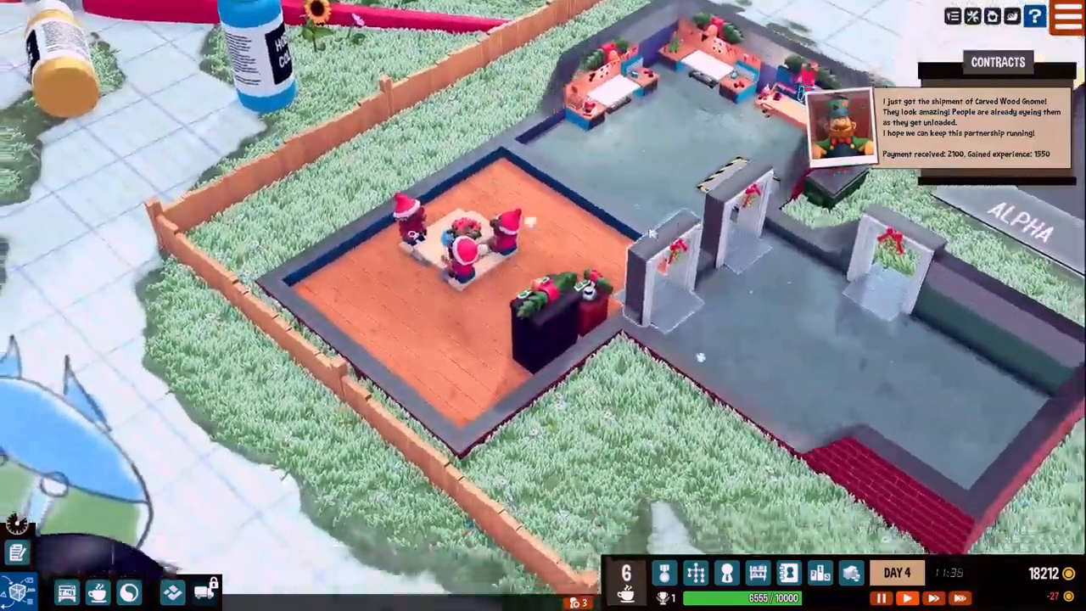
pyautogui.scroll(-2, 560, 211)
pyautogui.scroll(2, 560, 210)
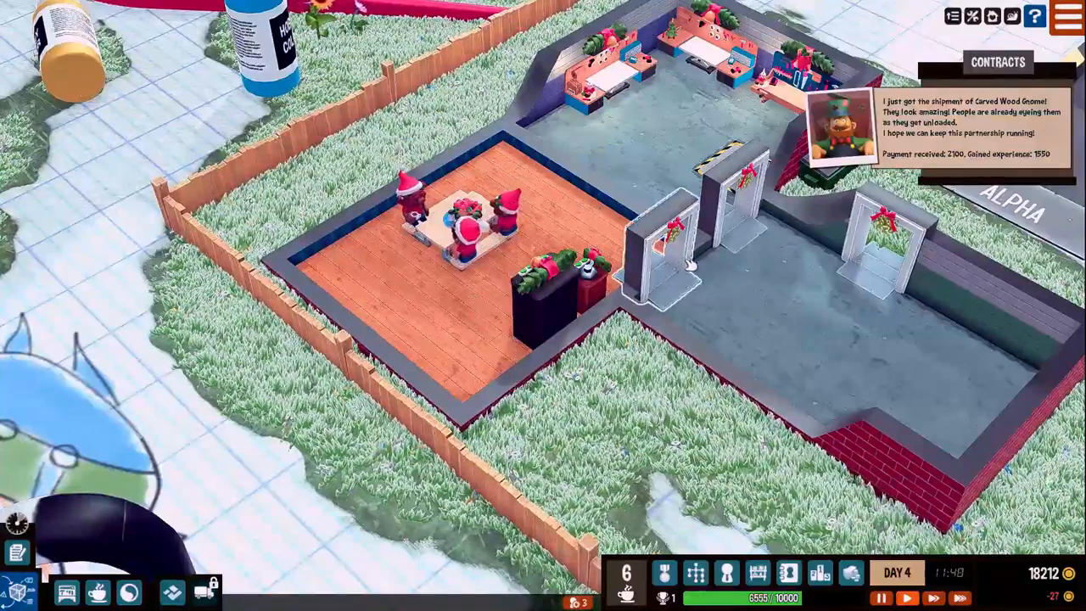
pyautogui.scroll(-2, 681, 266)
pyautogui.press('e')
pyautogui.scroll(2, 482, 219)
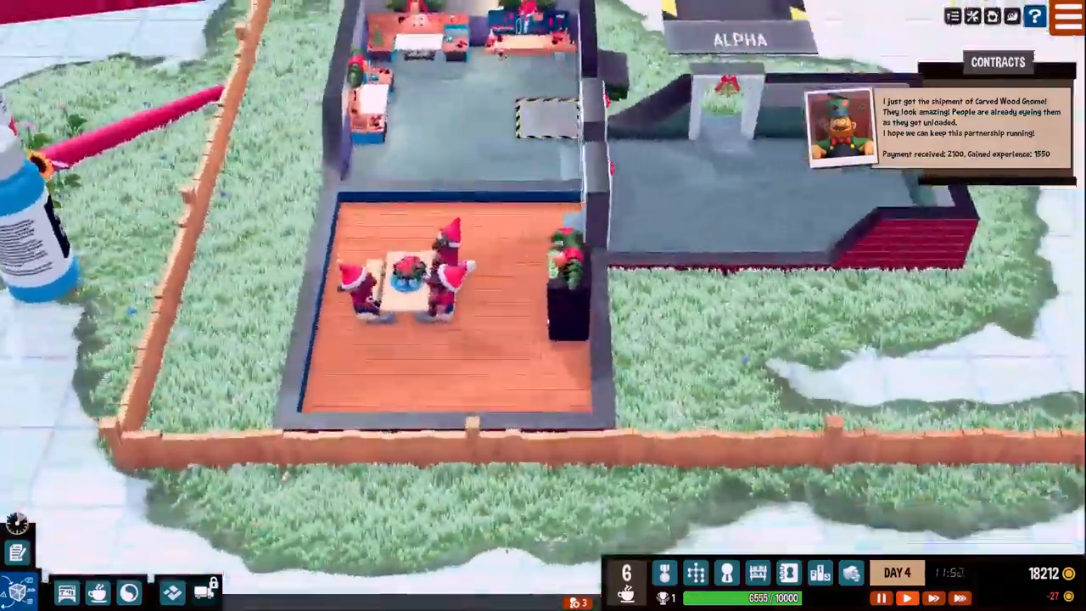
pyautogui.scroll(-2, 482, 219)
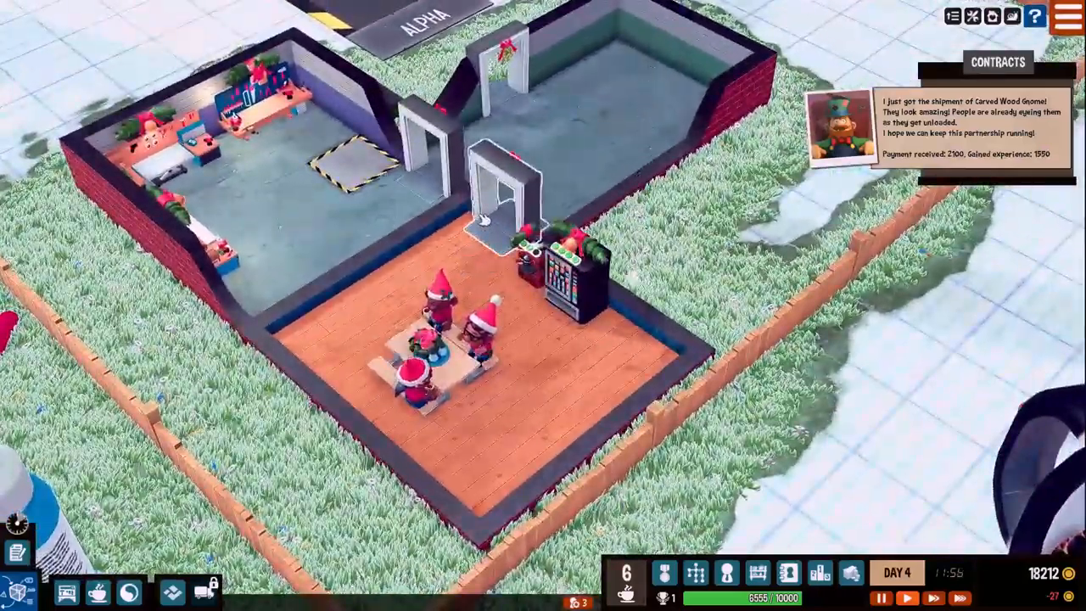
pyautogui.scroll(2, 621, 409)
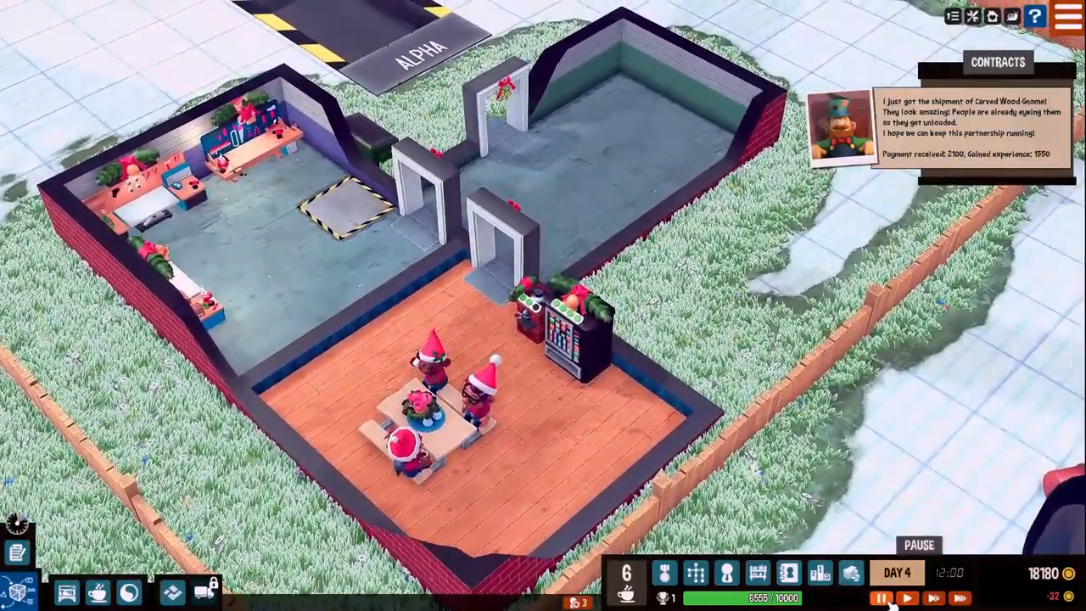
# - Glance through economy, rankings and client relations, then view the factory inventory
pyautogui.click(852, 575)
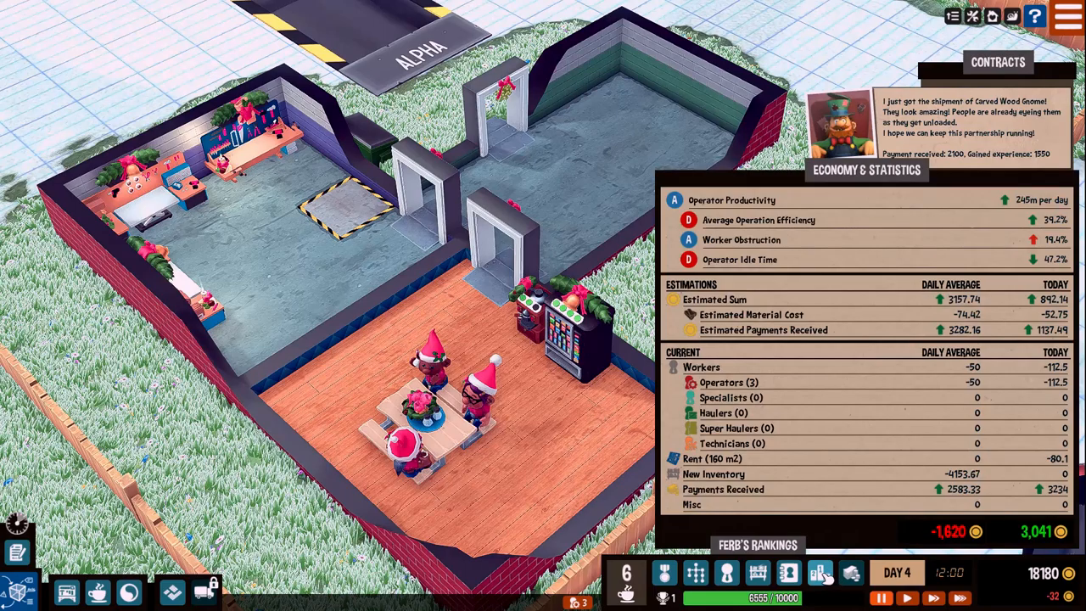
pyautogui.click(823, 575)
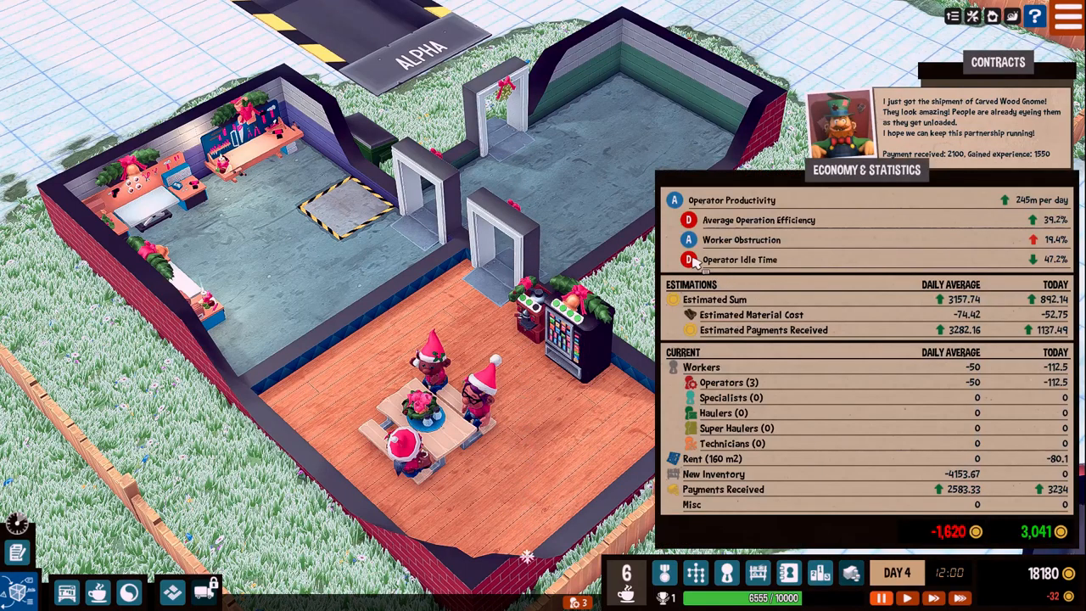
pyautogui.click(788, 573)
pyautogui.click(763, 575)
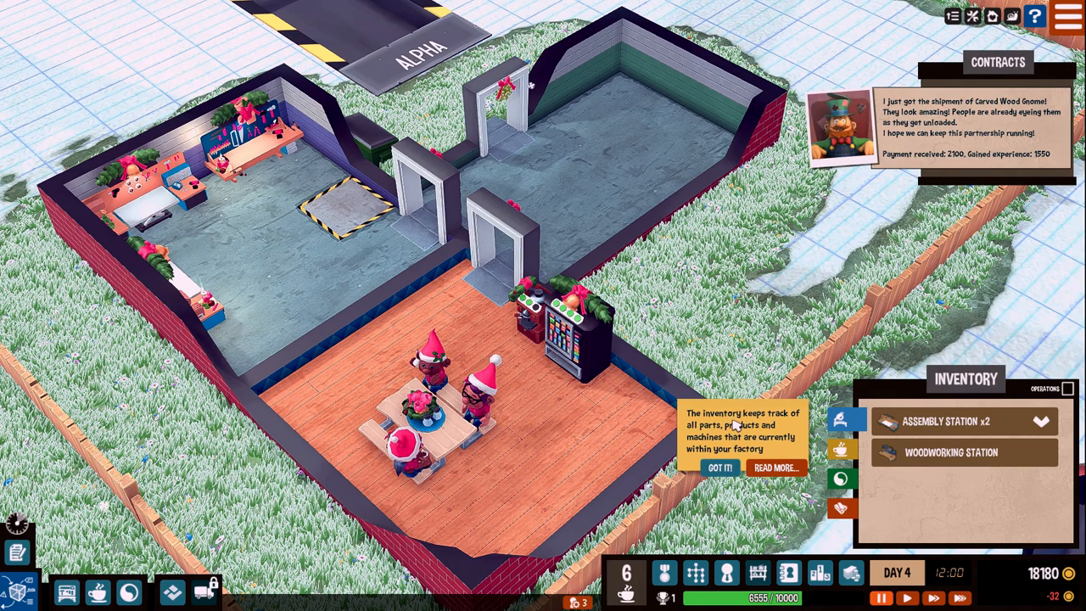
pyautogui.click(727, 471)
# - Check break-room and decoration inventory, then workers, research and the milestones list
pyautogui.click(840, 450)
pyautogui.click(842, 485)
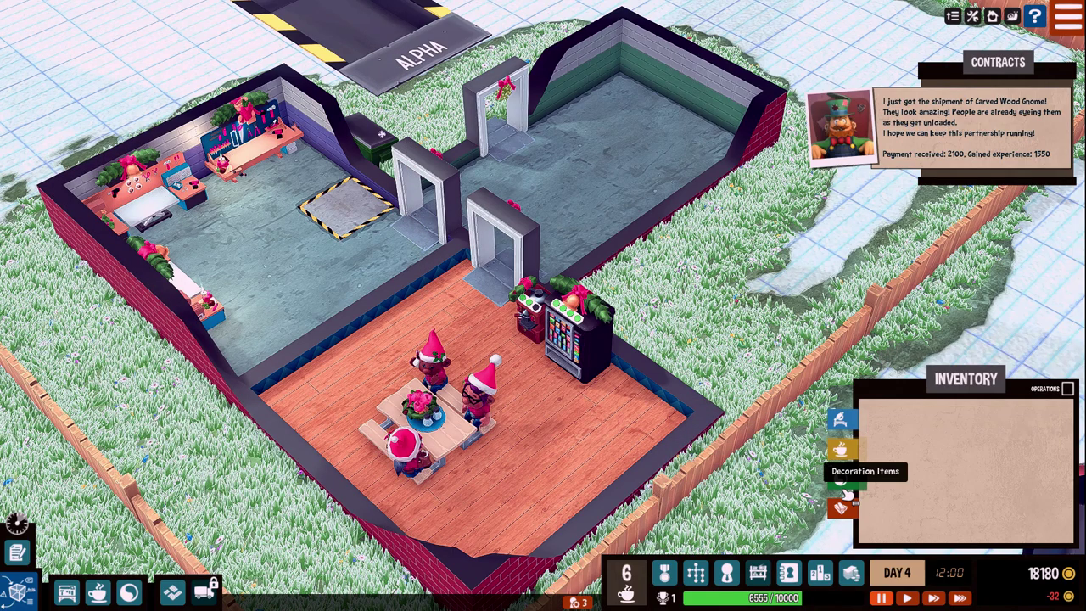
pyautogui.click(758, 573)
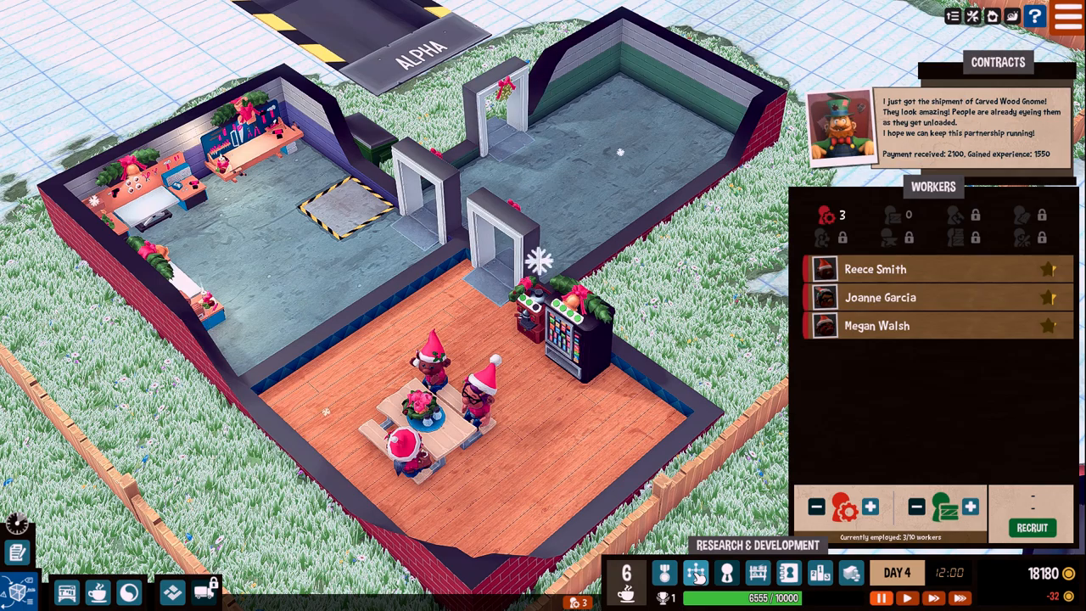
pyautogui.click(695, 575)
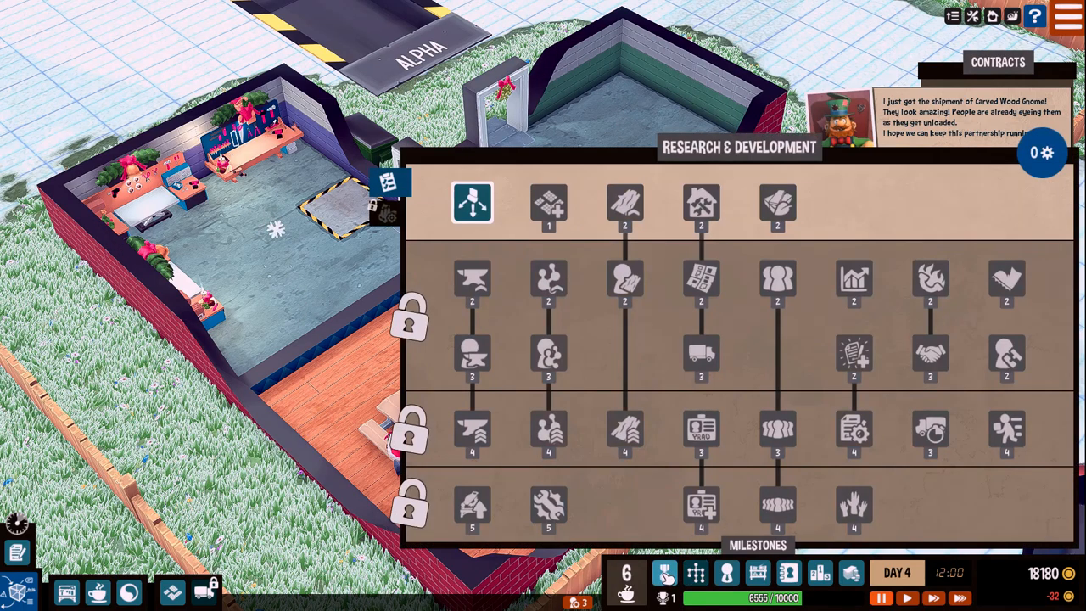
pyautogui.click(665, 574)
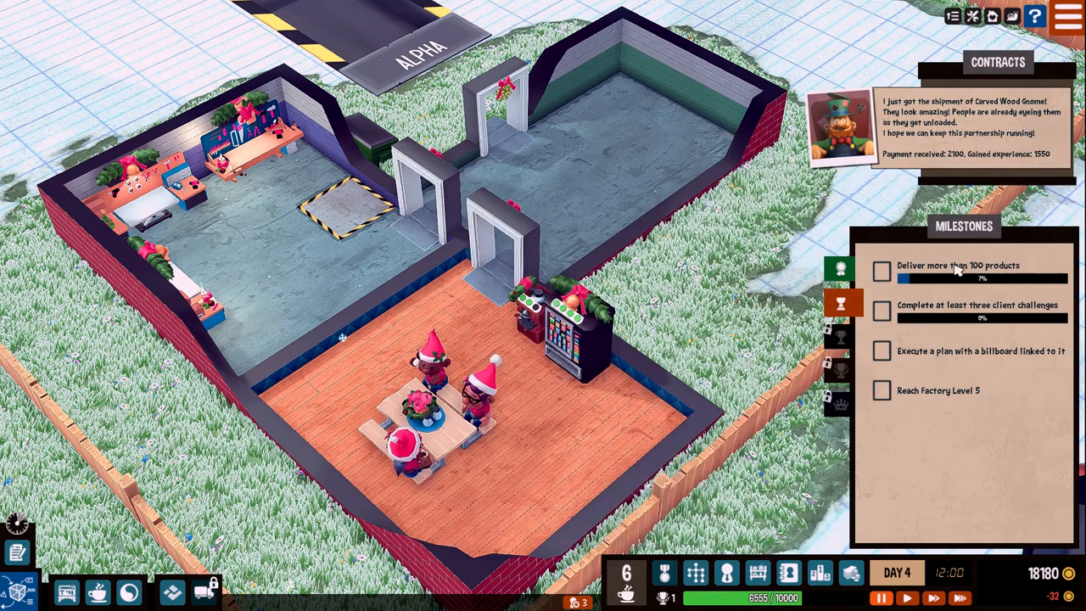